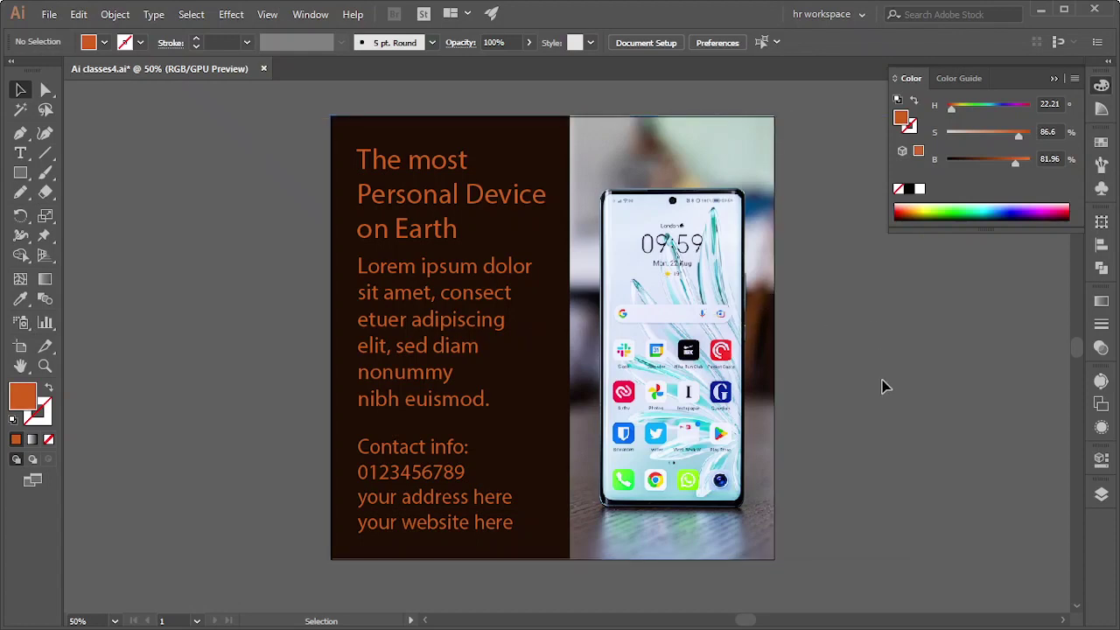
pyautogui.press('space')
pyautogui.moveTo(880, 338); pyautogui.dragTo(834, 347)
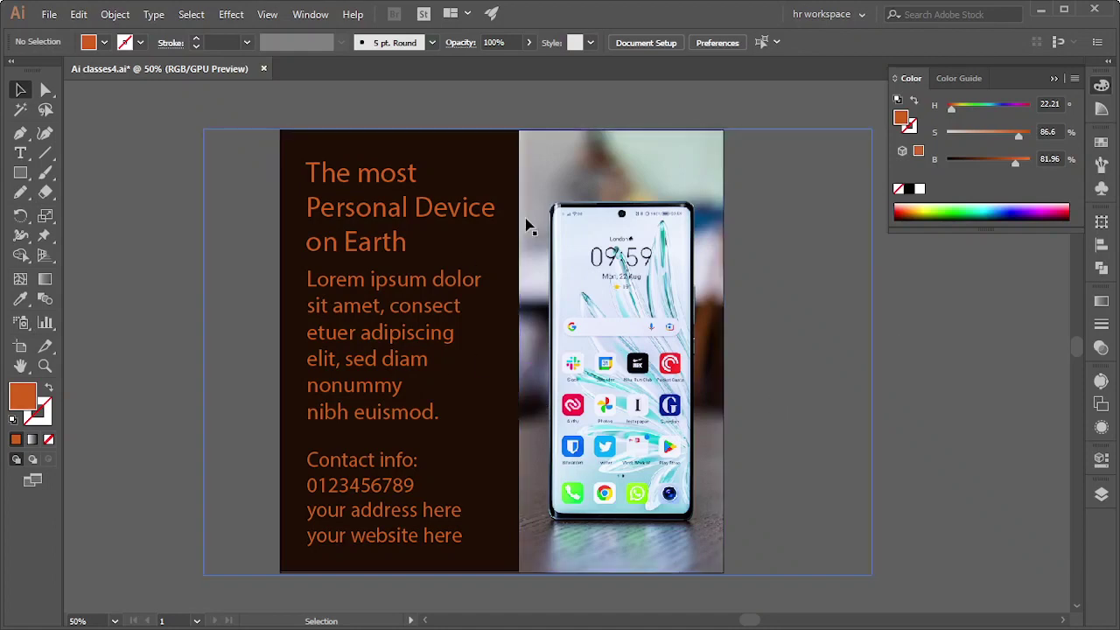
pyautogui.moveTo(845, 328)
pyautogui.mouseDown()
pyautogui.moveTo(743, 410)
pyautogui.moveTo(837, 345)
pyautogui.mouseUp()
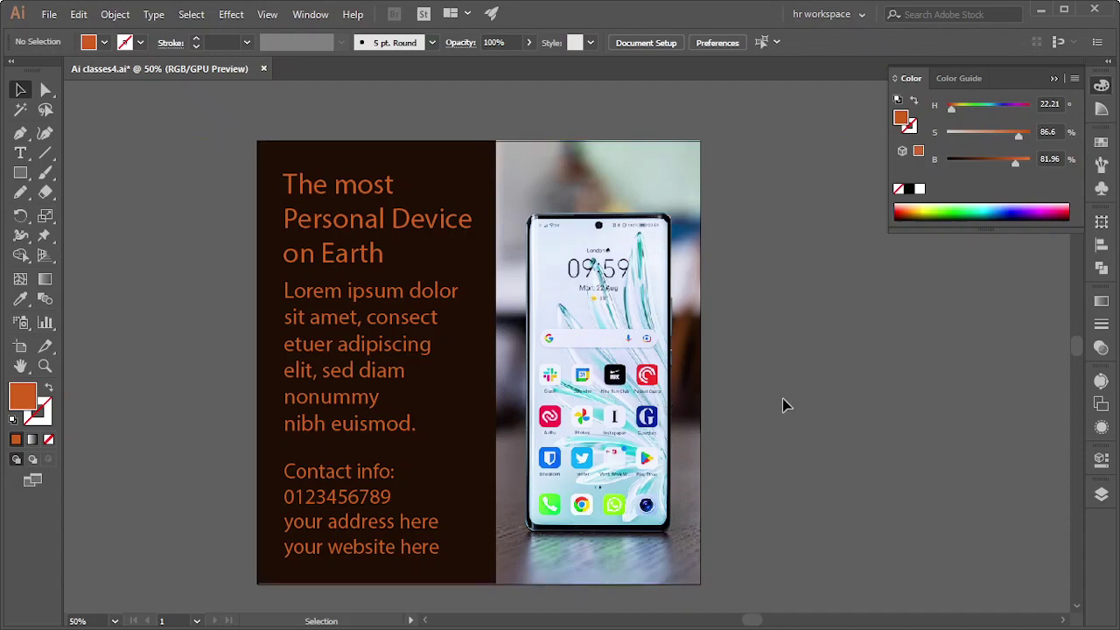
pyautogui.moveTo(782, 395); pyautogui.dragTo(759, 377)
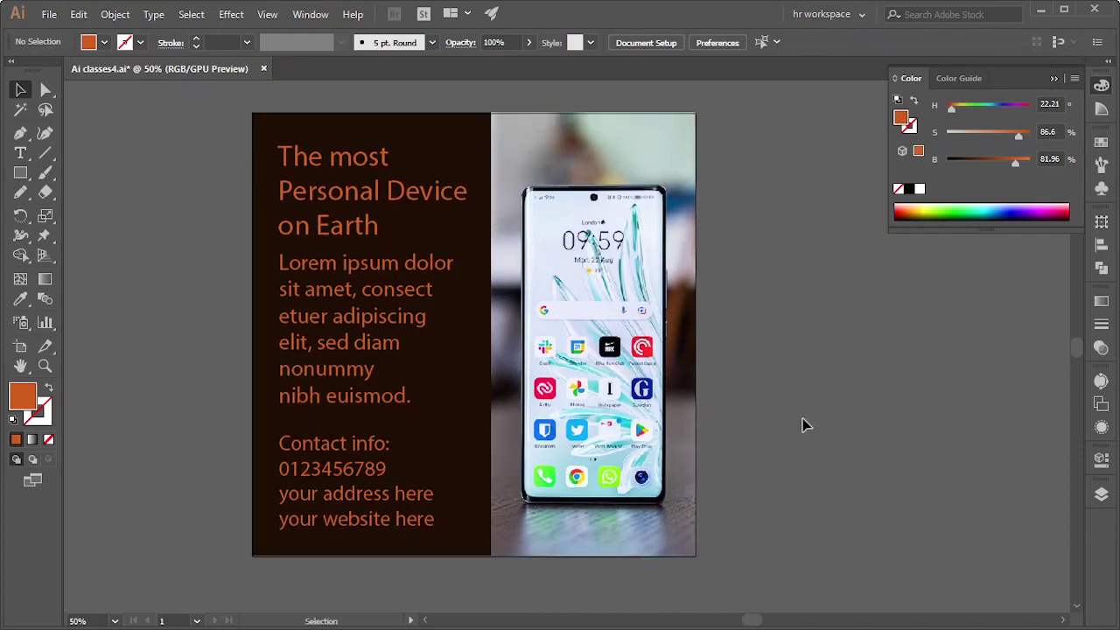
pyautogui.moveTo(842, 347); pyautogui.dragTo(733, 371)
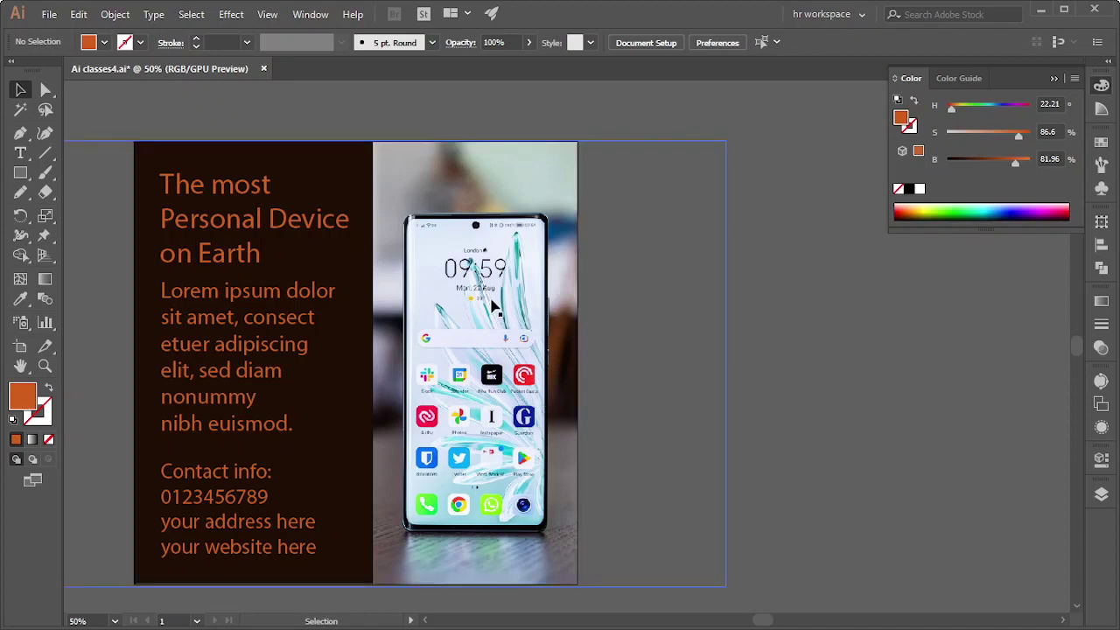
pyautogui.moveTo(519, 361); pyautogui.dragTo(560, 346)
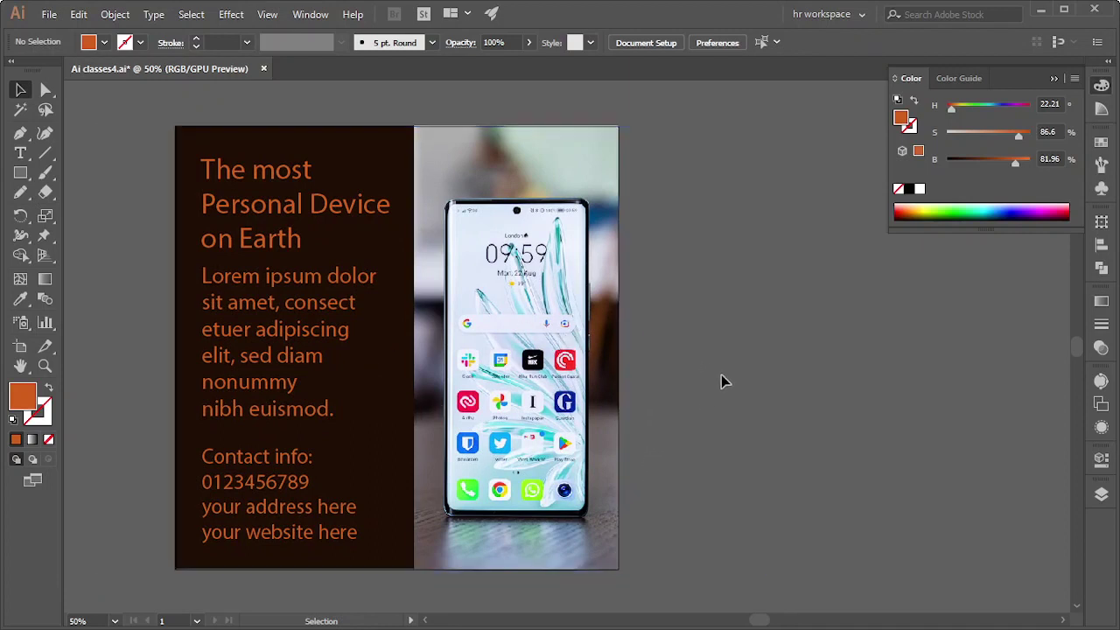
pyautogui.moveTo(710, 358); pyautogui.dragTo(656, 363)
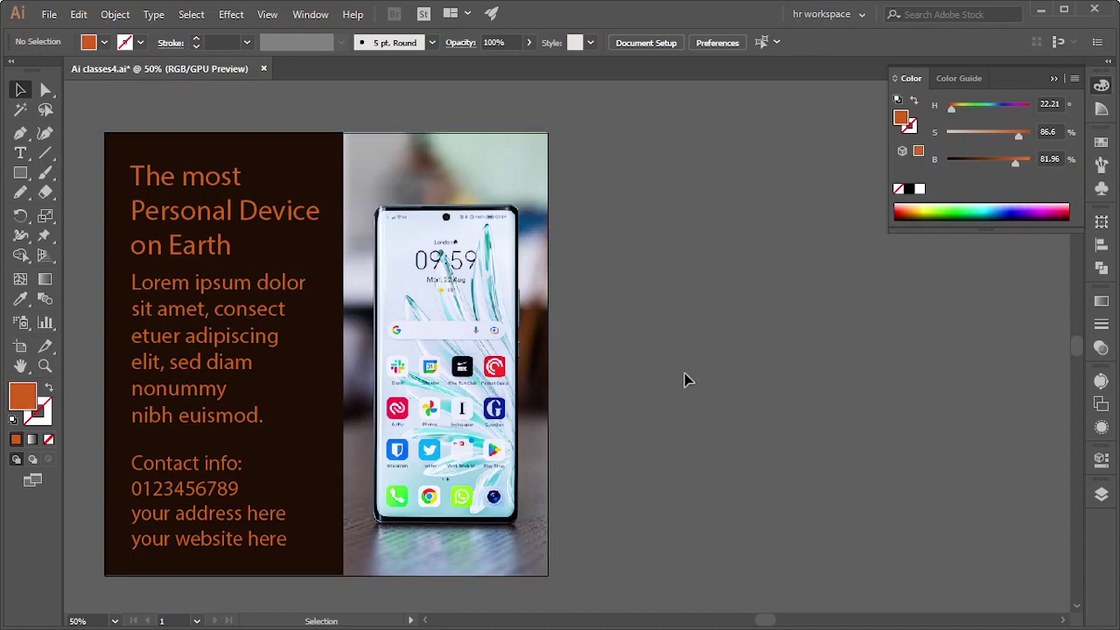
pyautogui.moveTo(688, 358); pyautogui.dragTo(722, 365)
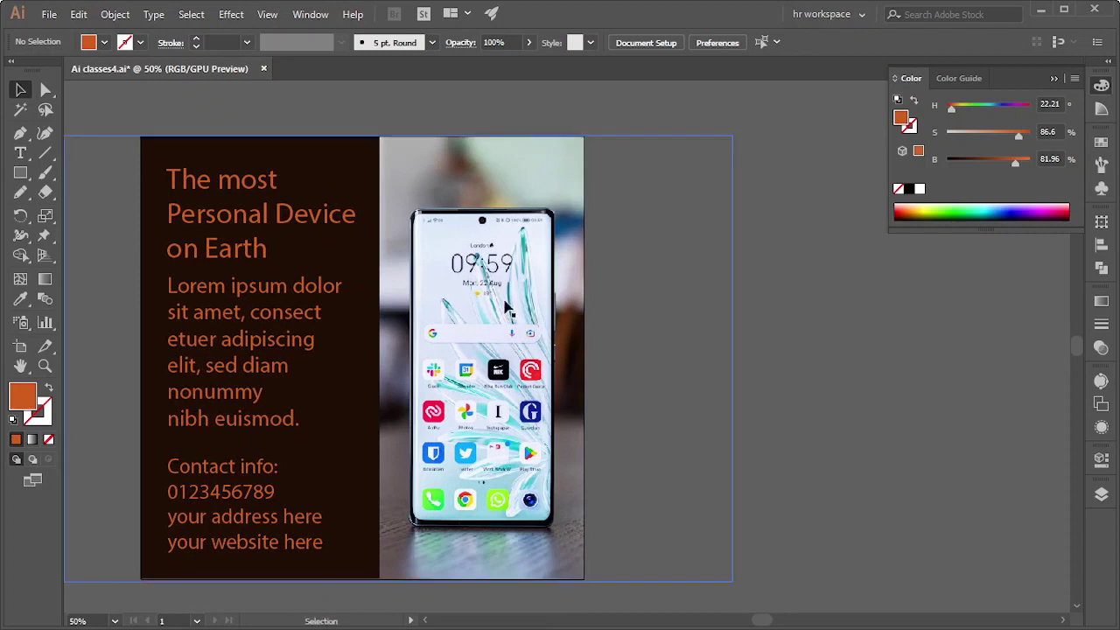
pyautogui.click(243, 203)
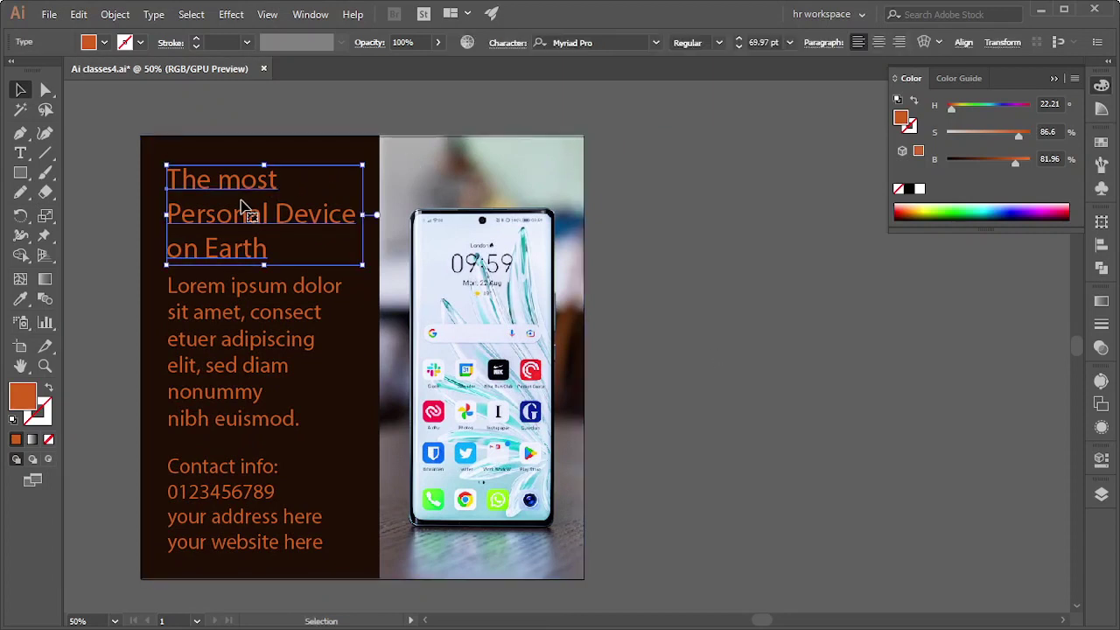
pyautogui.click(230, 293)
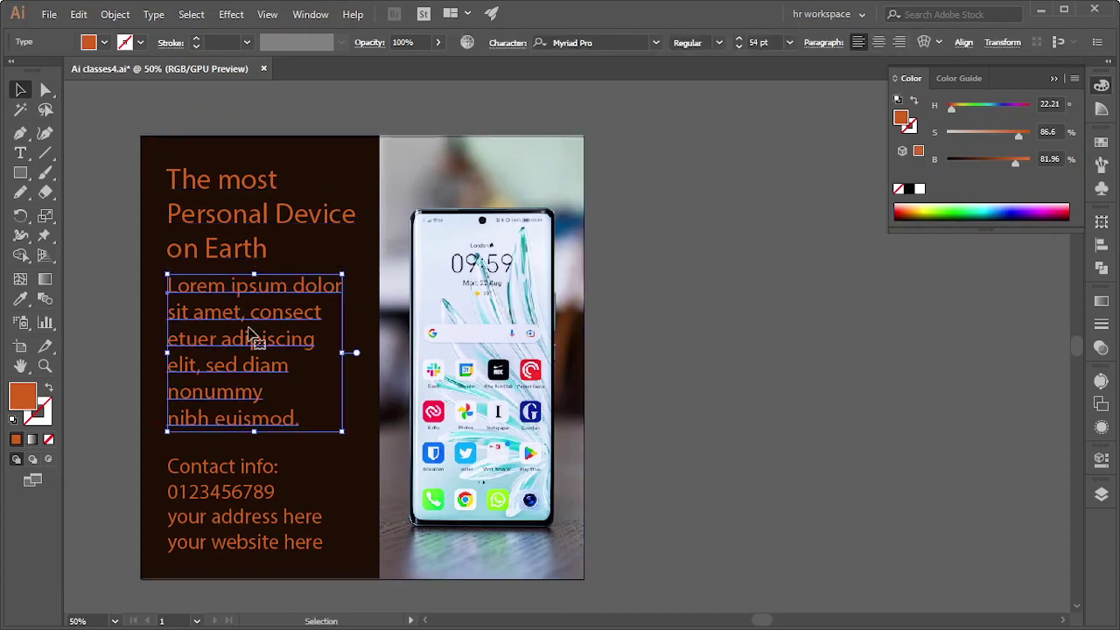
pyautogui.click(242, 464)
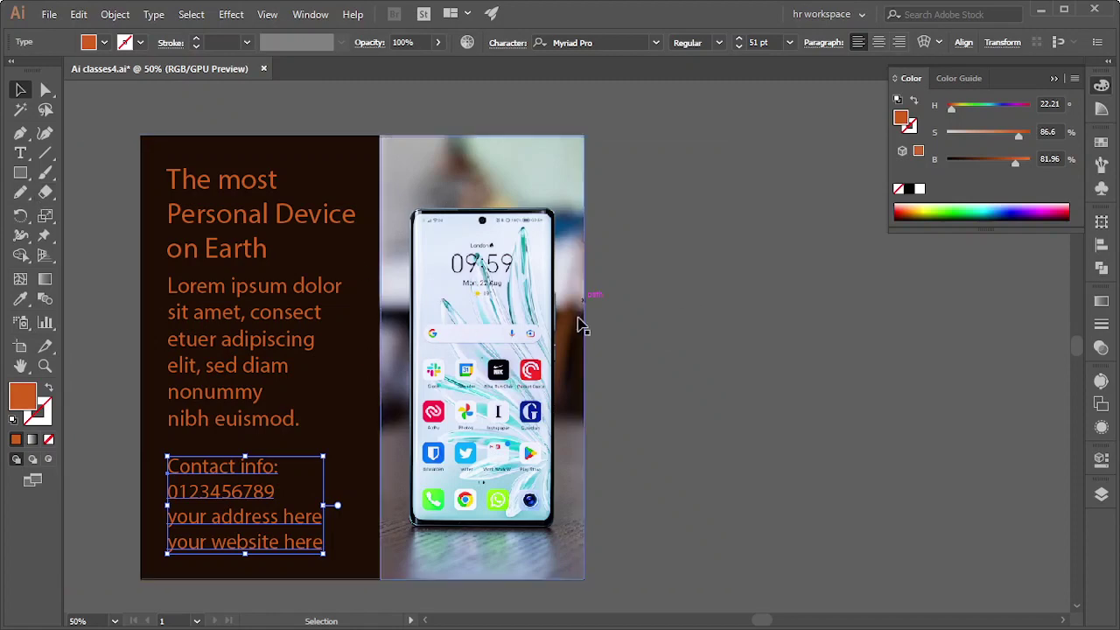
# - Try the Gotham-Bold font on the headline "The most Personal Device on Earth"
pyautogui.click(282, 236)
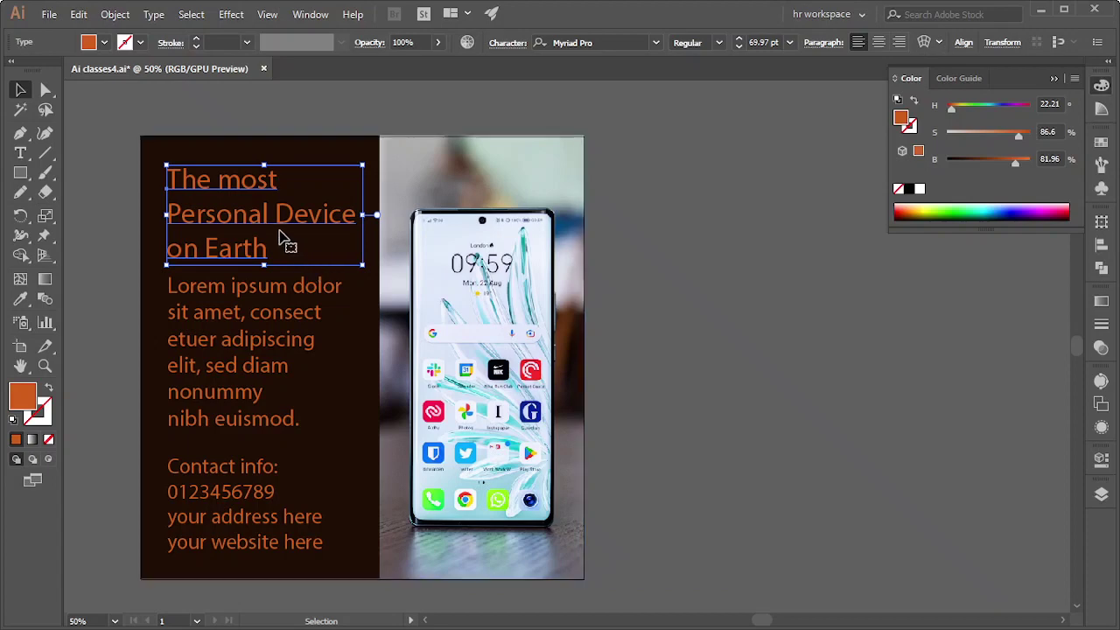
pyautogui.click(578, 42)
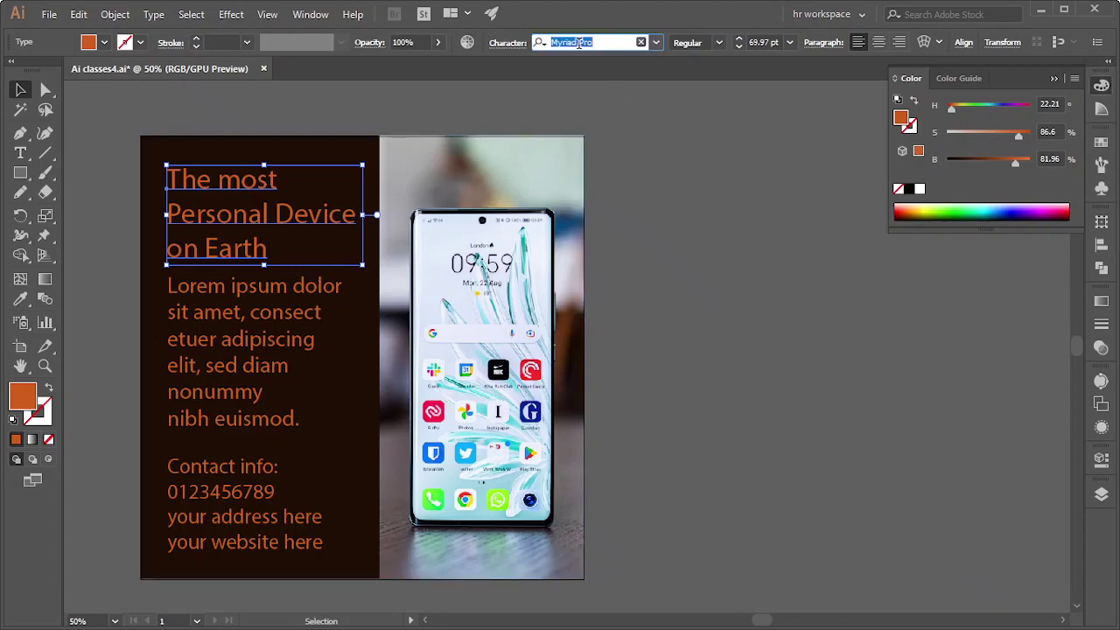
pyautogui.write('barlow')
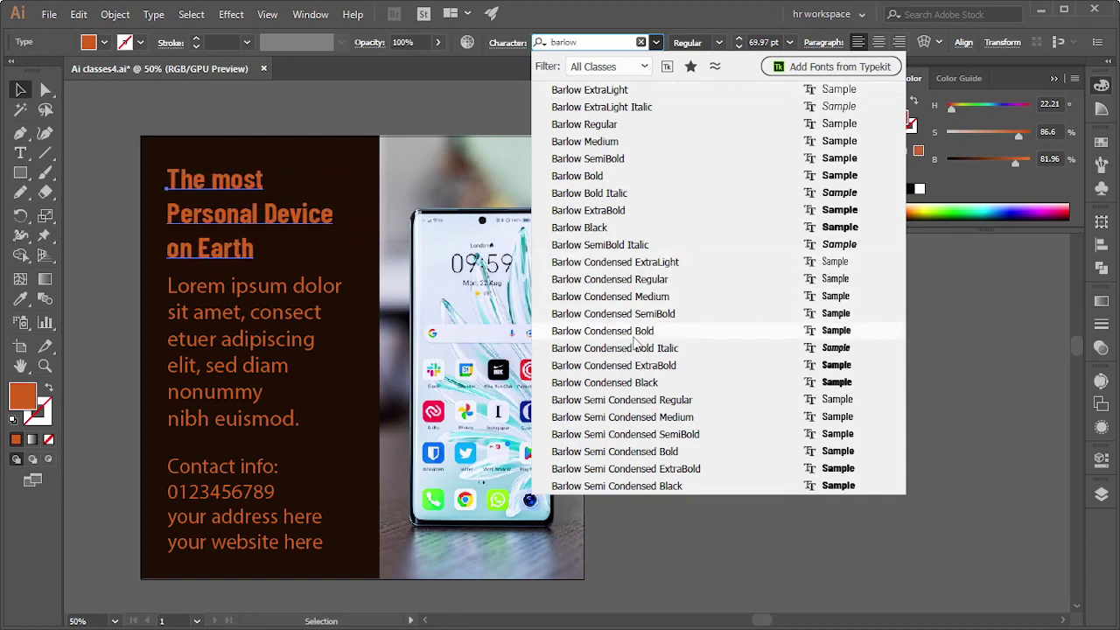
pyautogui.click(579, 41)
pyautogui.write('gotham')
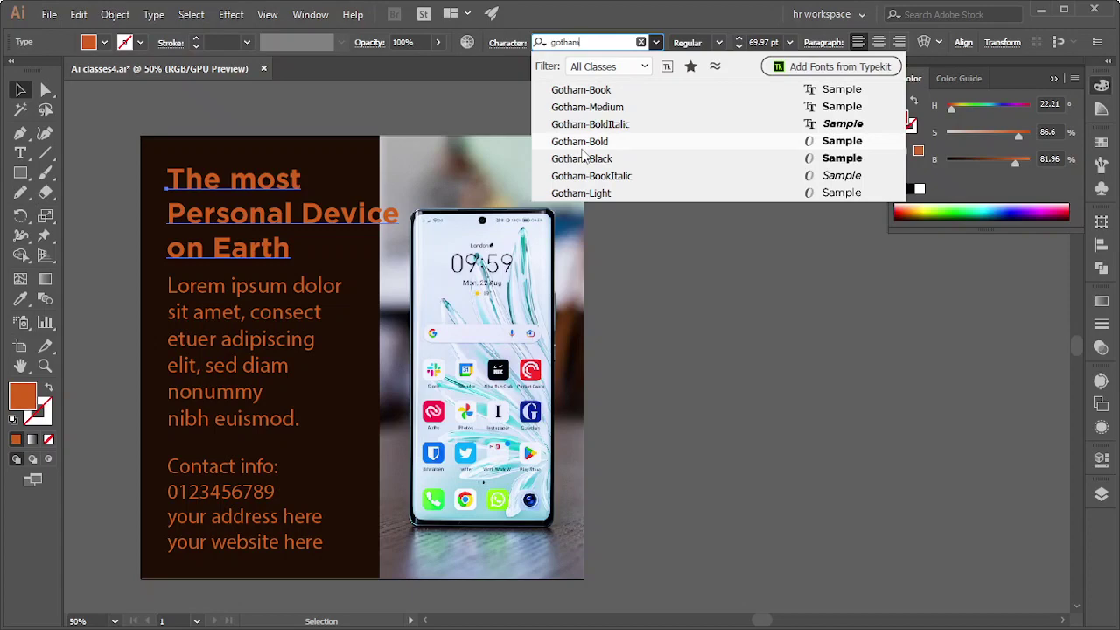
pyautogui.click(582, 145)
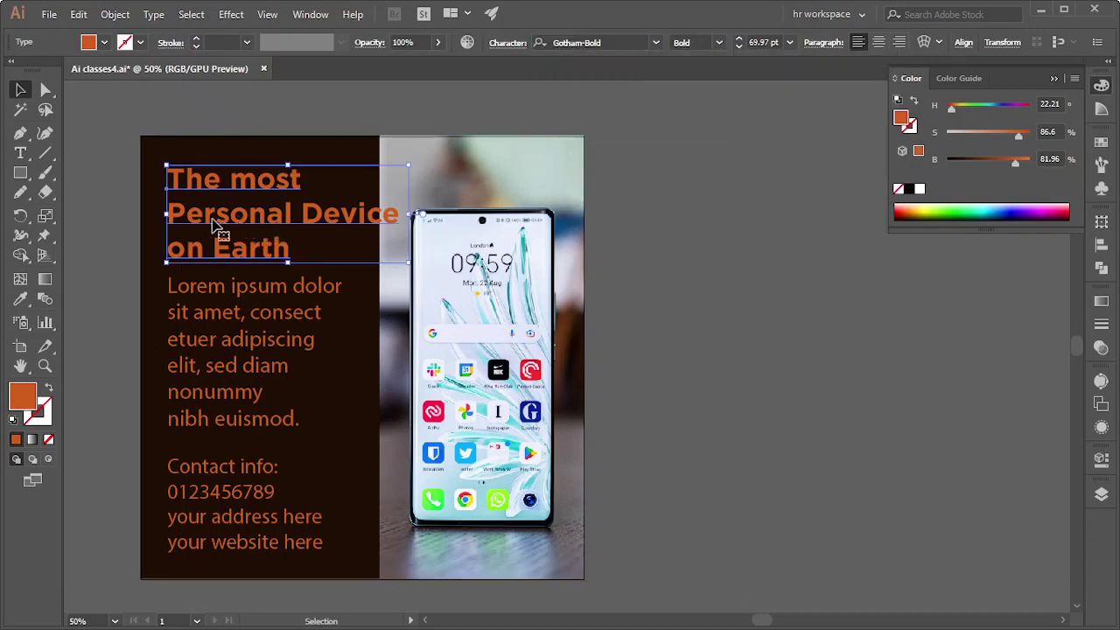
pyautogui.doubleClick(175, 219)
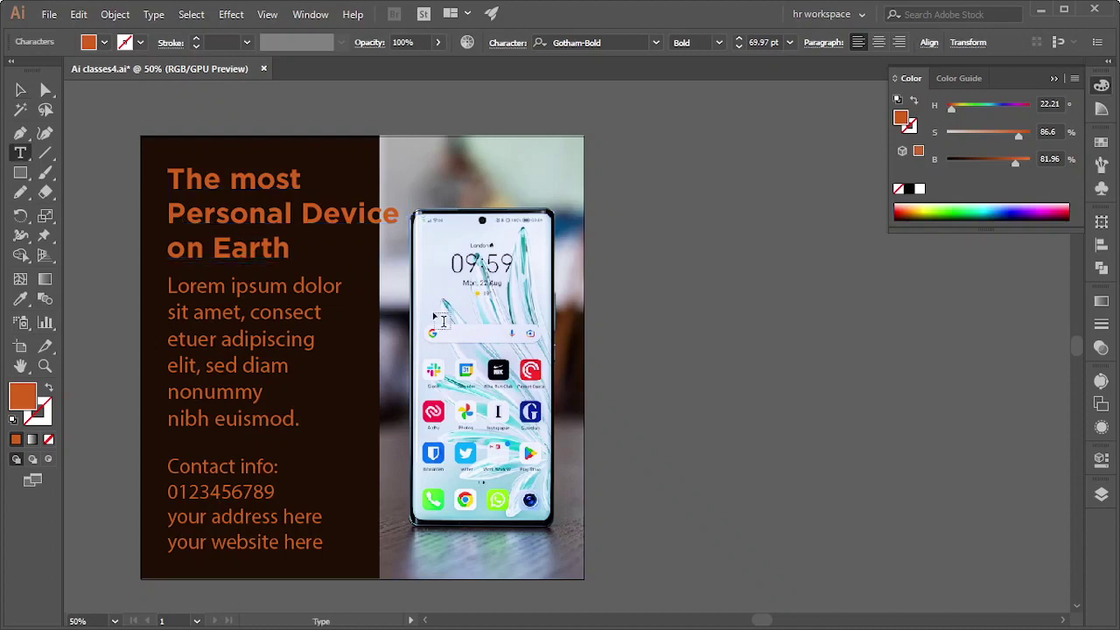
pyautogui.click(20, 90)
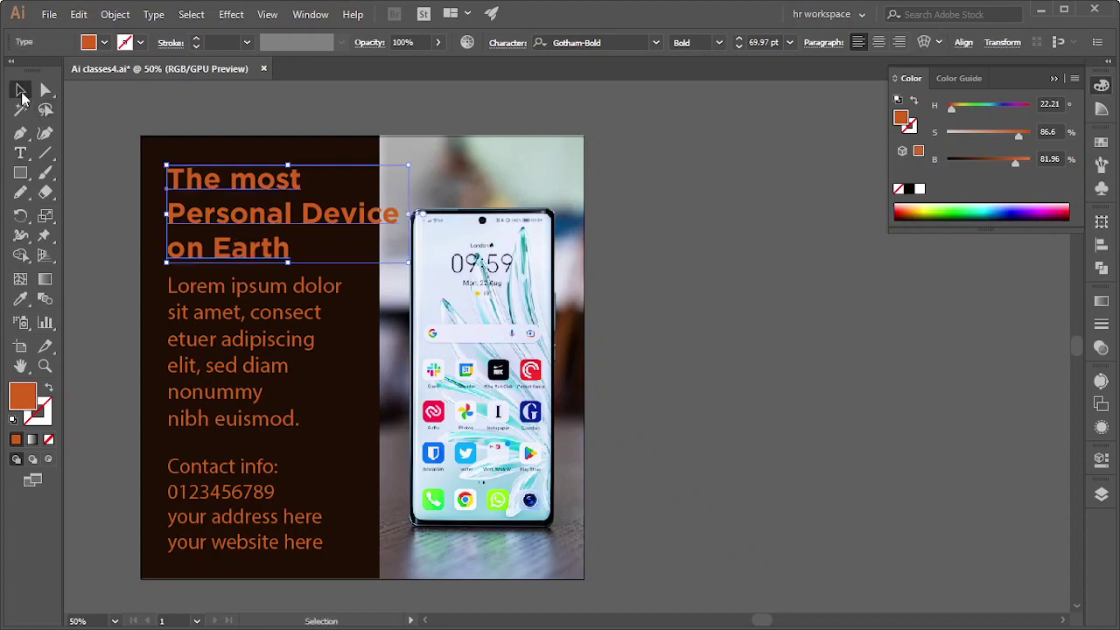
# - Set the headline in Barlow Semi Condensed Bold at 73 pt
pyautogui.click(578, 42)
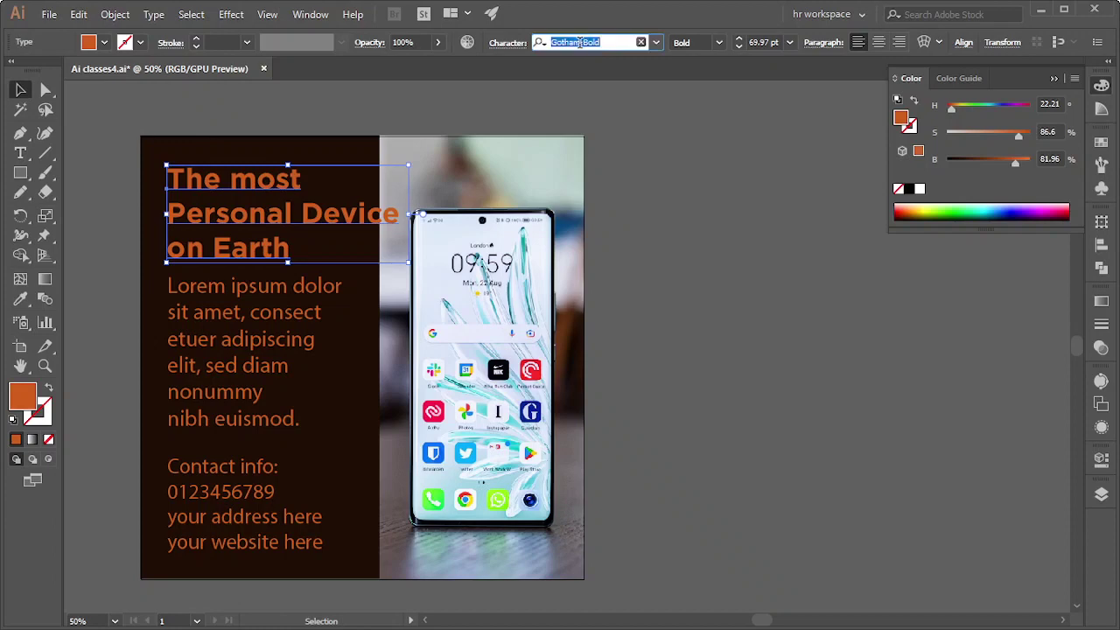
pyautogui.write('barlo')
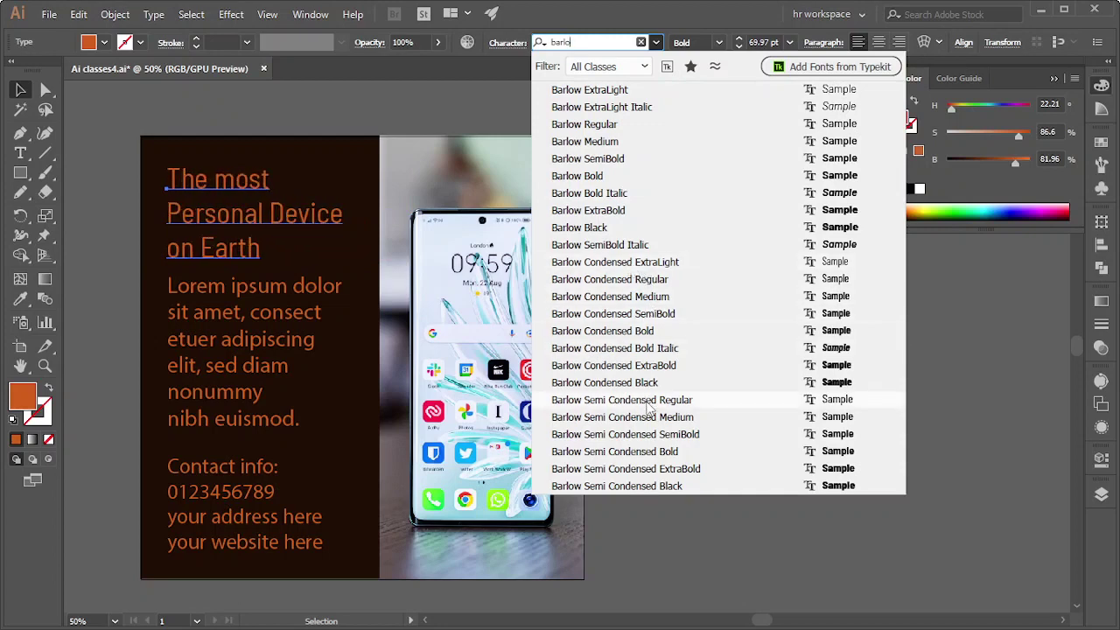
pyautogui.click(654, 451)
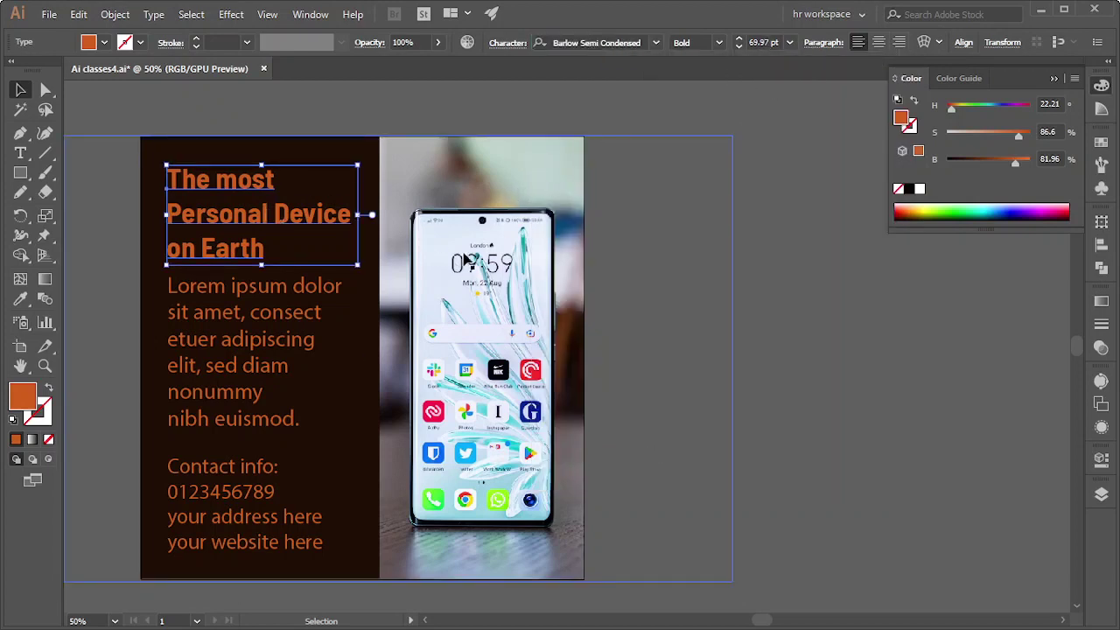
pyautogui.scroll(3, 761, 42)
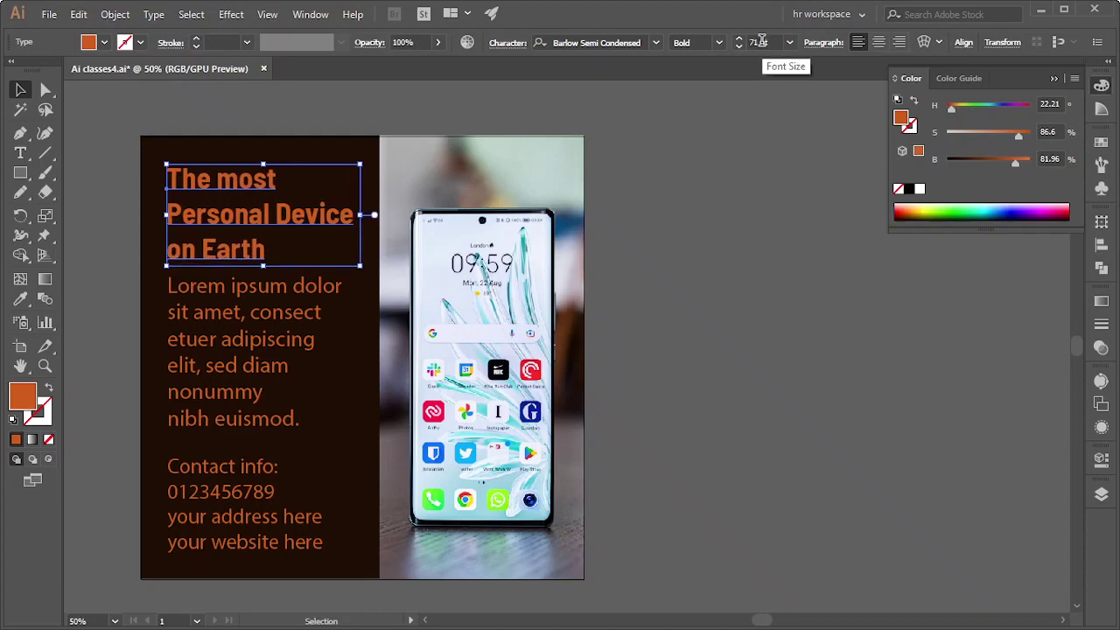
pyautogui.scroll(1, 761, 42)
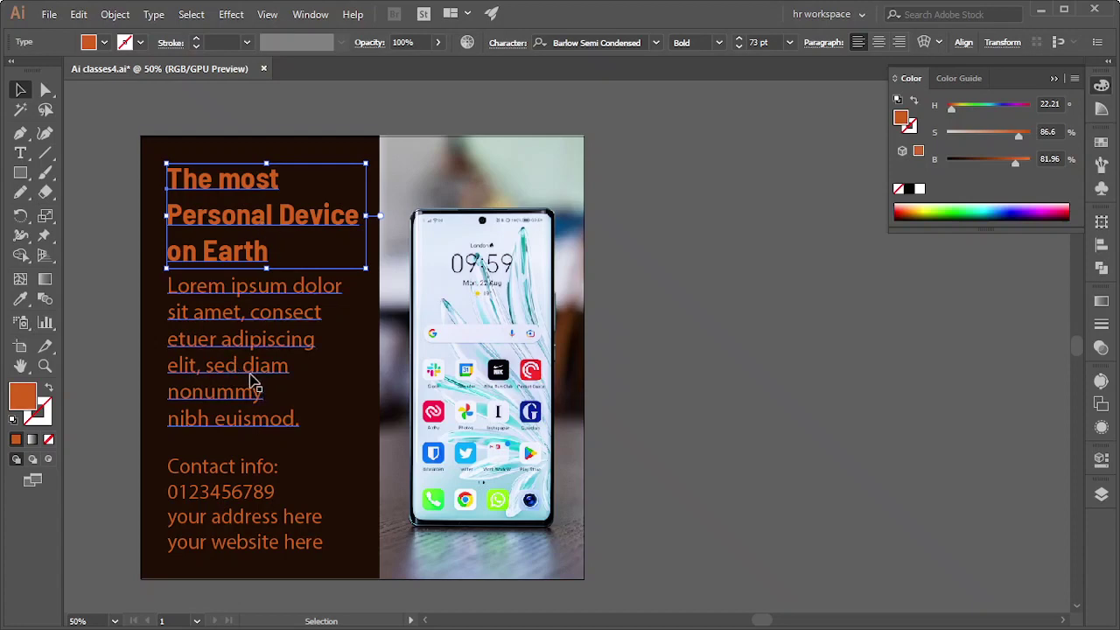
# - Copy the headline's text formatting onto the Lorem ipsum body paragraph with the Eyedropper tool
pyautogui.click(210, 367)
pyautogui.click(20, 298)
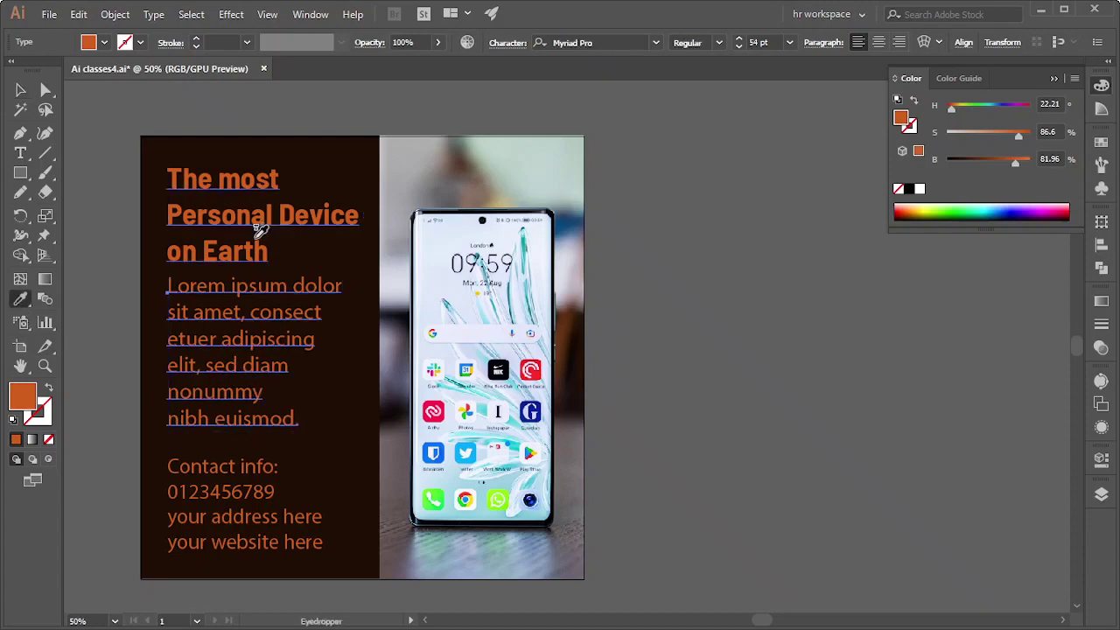
pyautogui.click(282, 215)
pyautogui.click(20, 89)
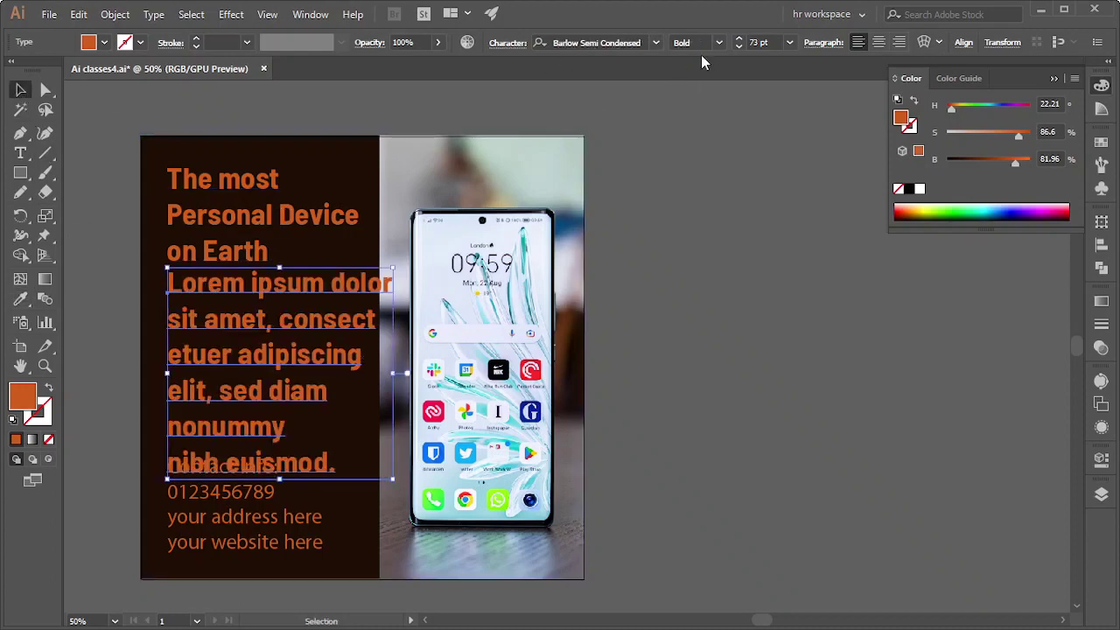
# - Change the body paragraph to Regular weight with a font size of 53 pt
pyautogui.scroll(3, 689, 45)
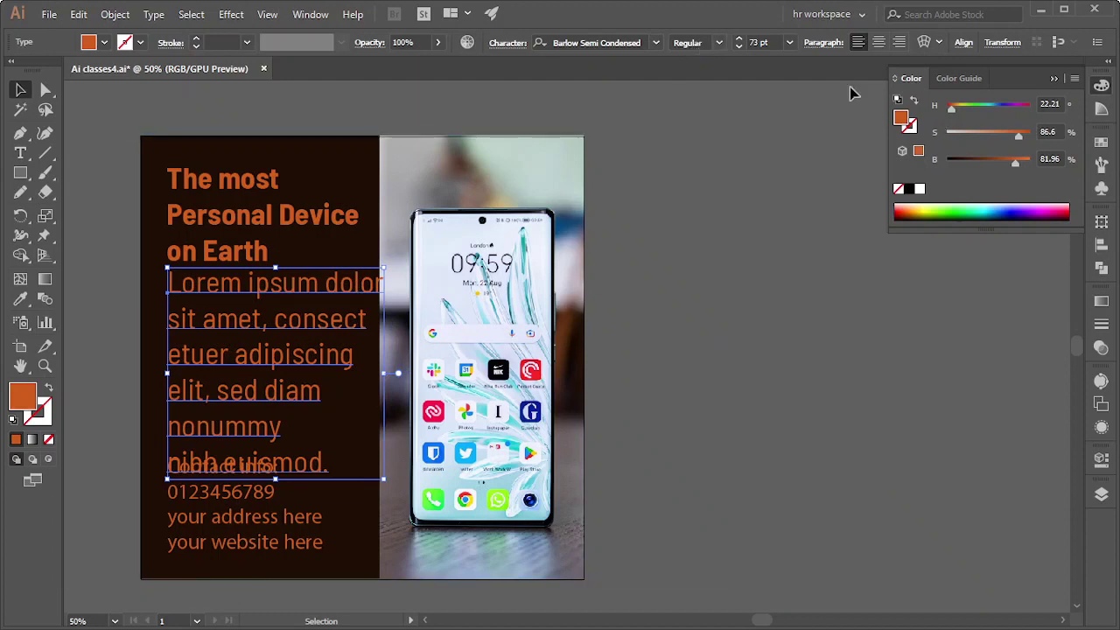
pyautogui.scroll(-15, 757, 43)
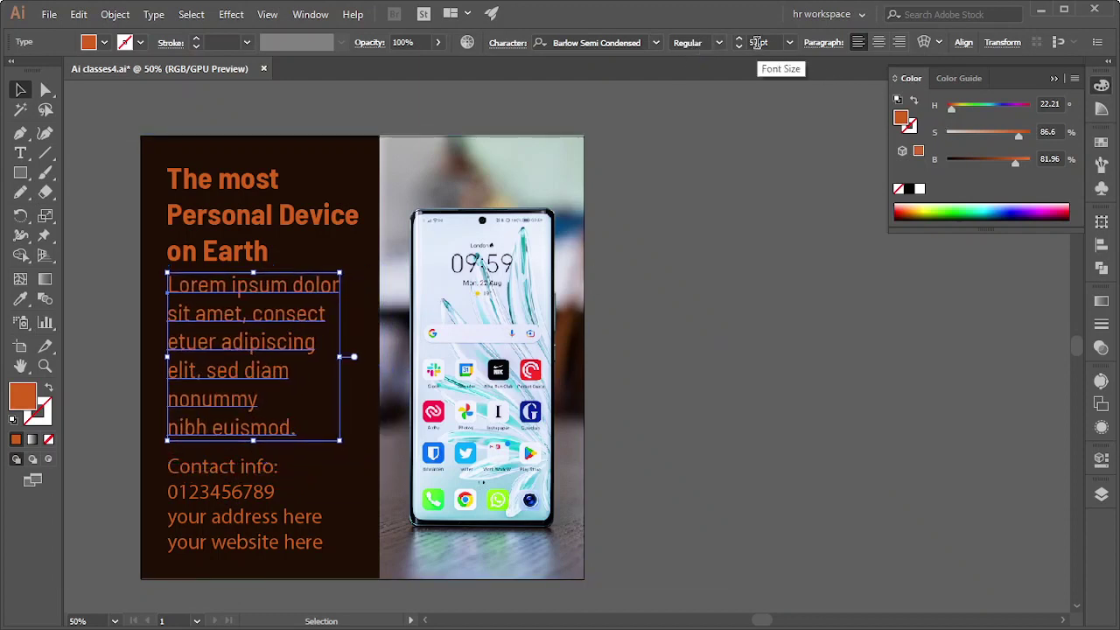
pyautogui.scroll(-3, 758, 44)
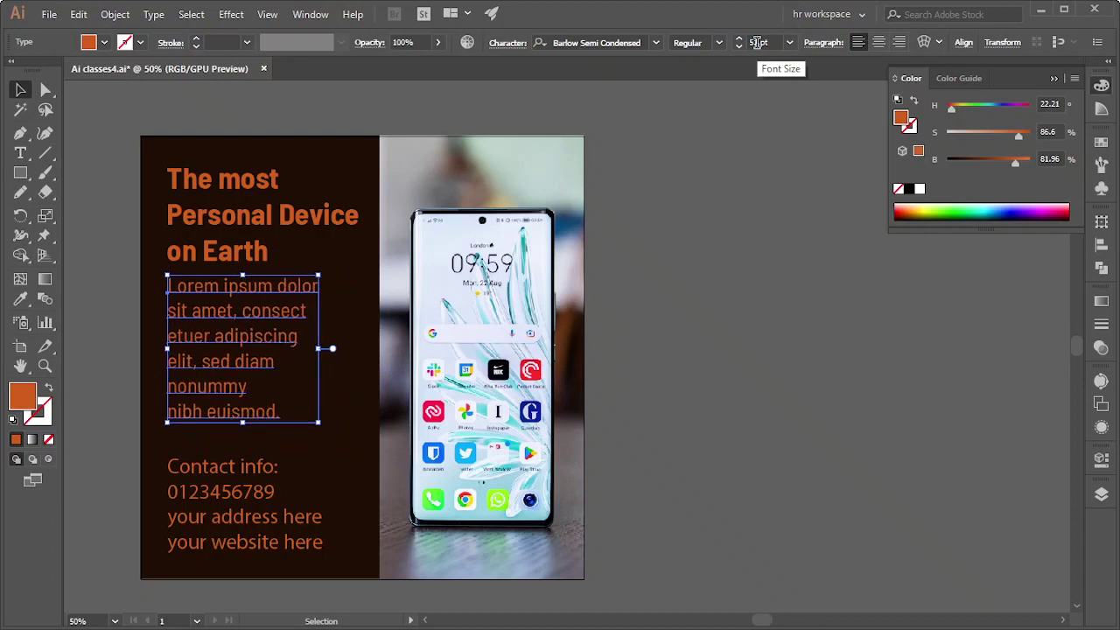
# - Copy the body paragraph's text formatting onto the contact info block with the Eyedropper tool, and deselect it
pyautogui.click(251, 530)
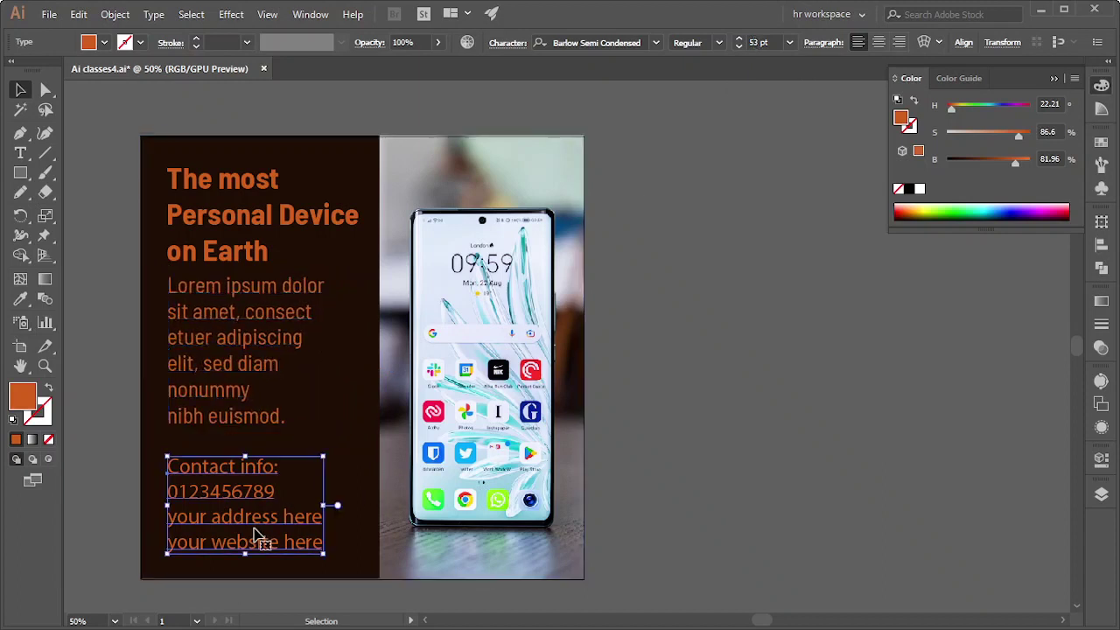
pyautogui.click(20, 298)
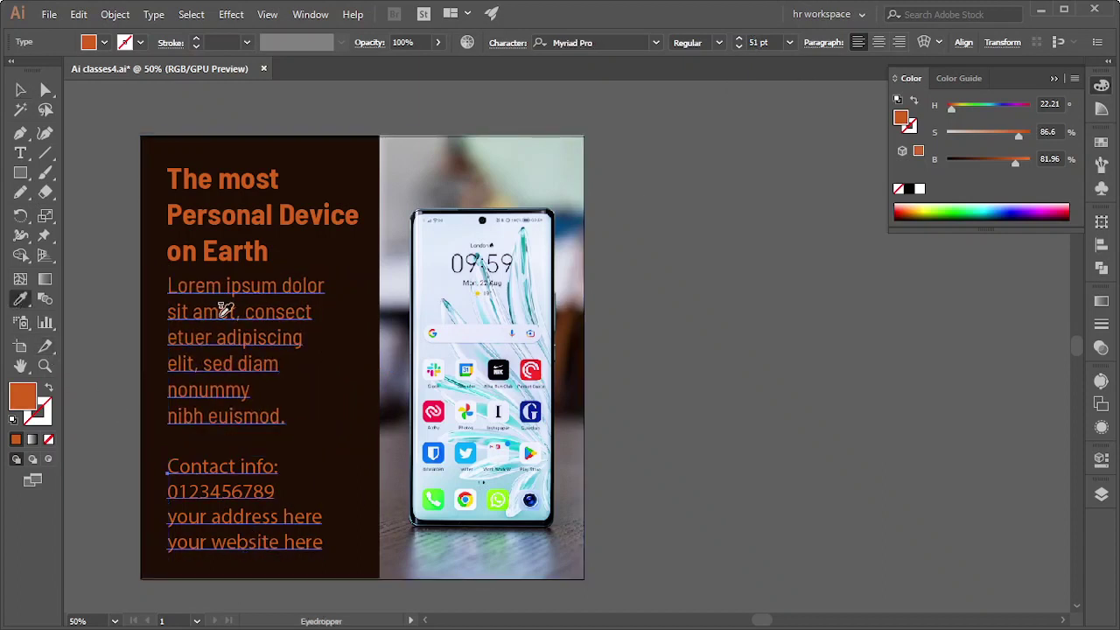
pyautogui.click(258, 414)
pyautogui.click(20, 89)
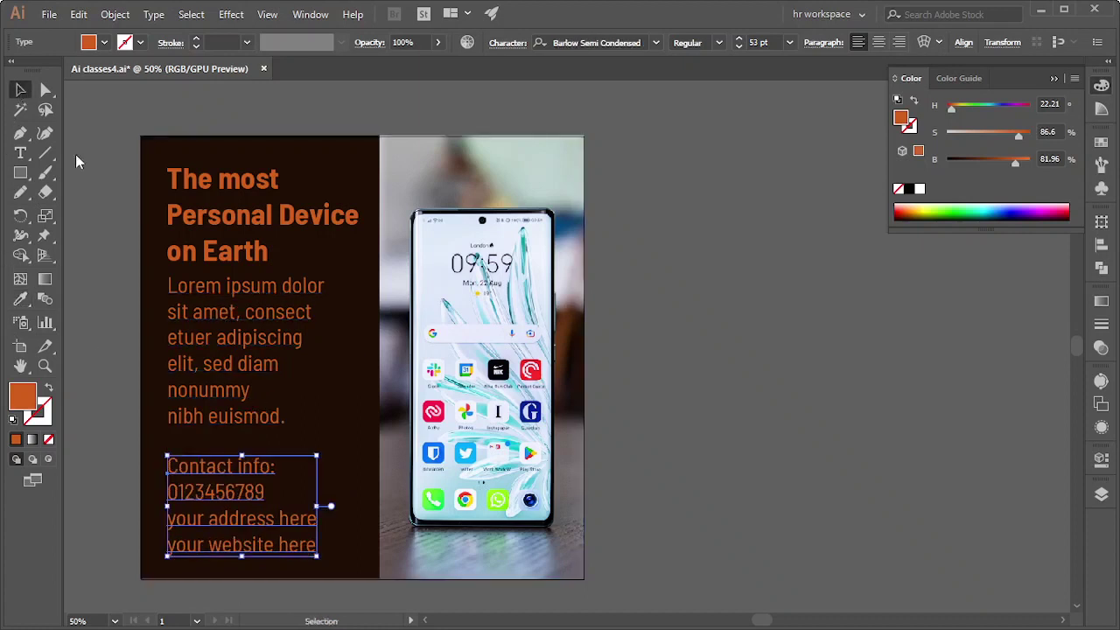
pyautogui.click(685, 283)
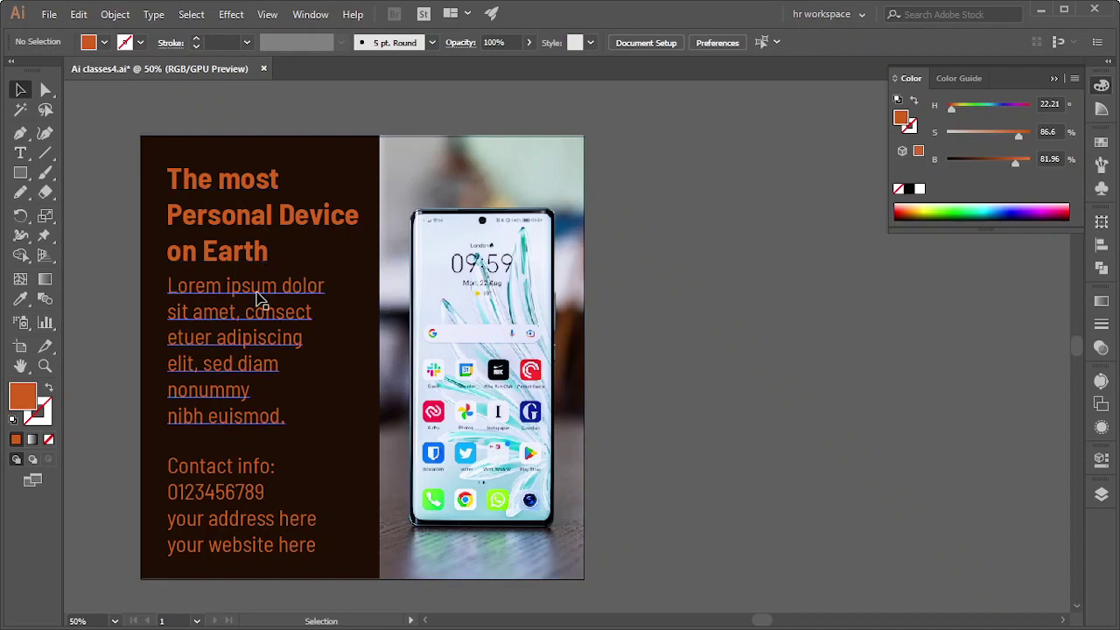
# - Draw an orange rectangle covering the headline's first line "The most" and duplicate it straight down onto the second line
pyautogui.scroll(2, 160, 215)
pyautogui.scroll(2, 490, 275)
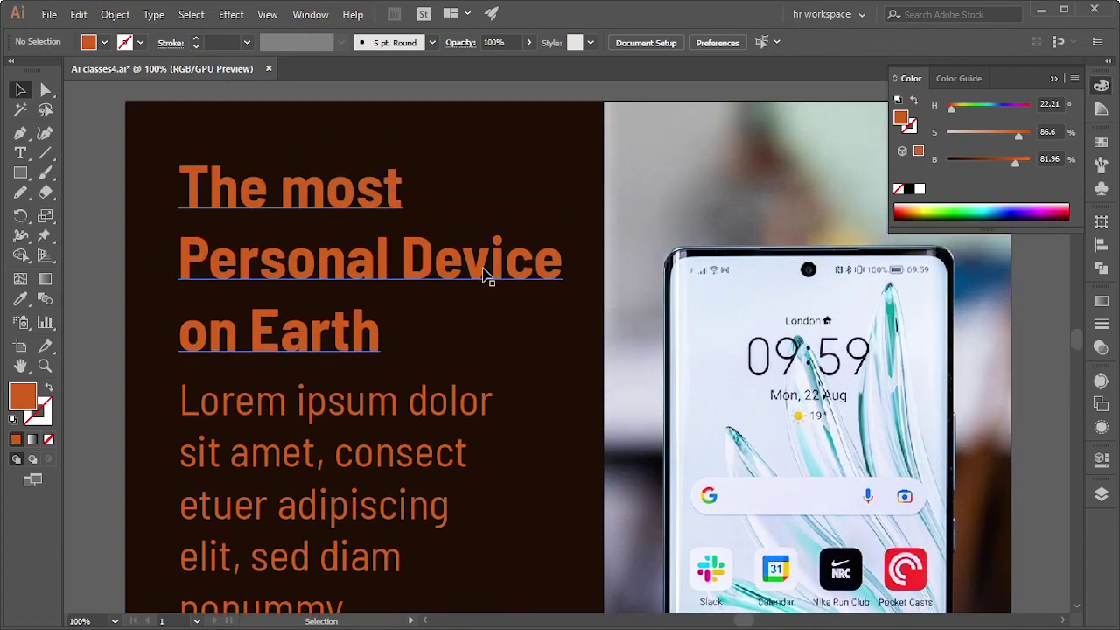
pyautogui.click(19, 177)
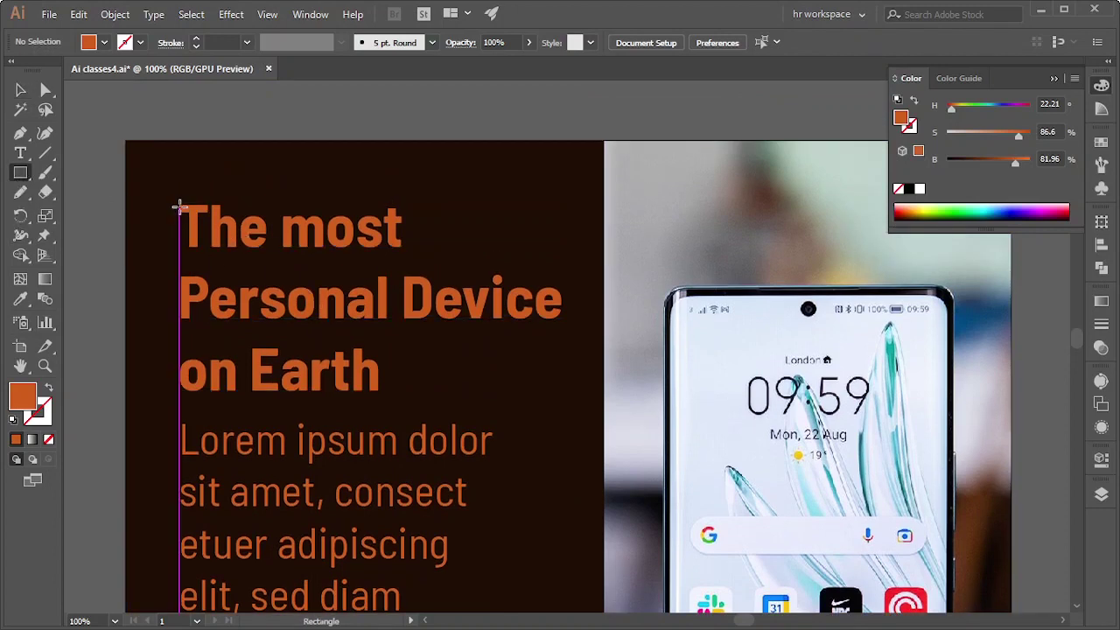
pyautogui.moveTo(178, 203); pyautogui.dragTo(400, 249)
pyautogui.click(20, 91)
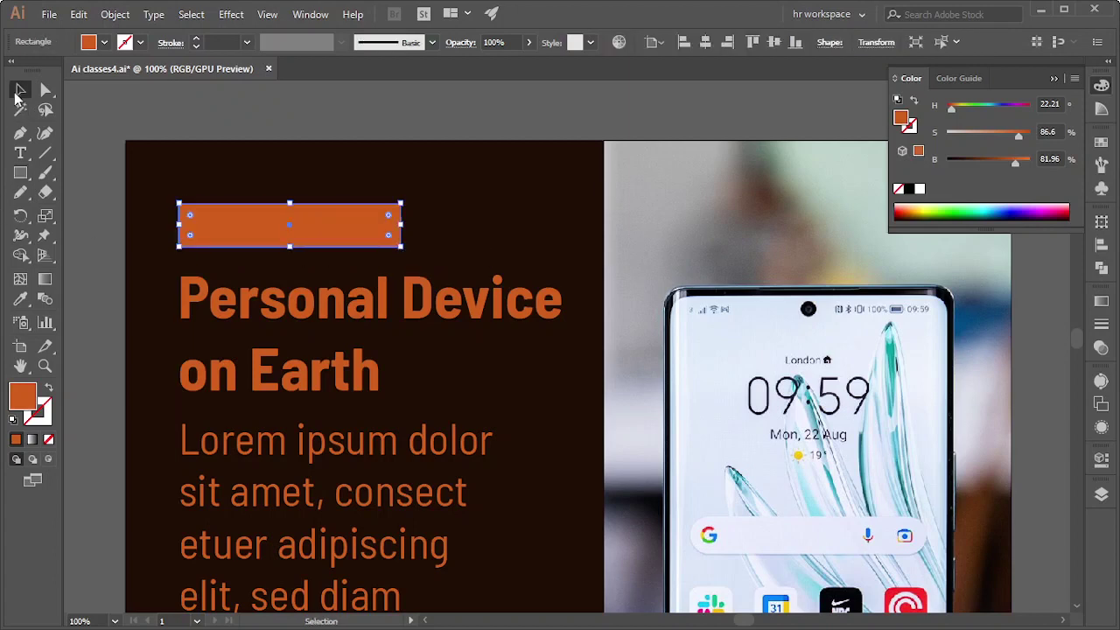
pyautogui.moveTo(238, 221); pyautogui.dragTo(234, 296)
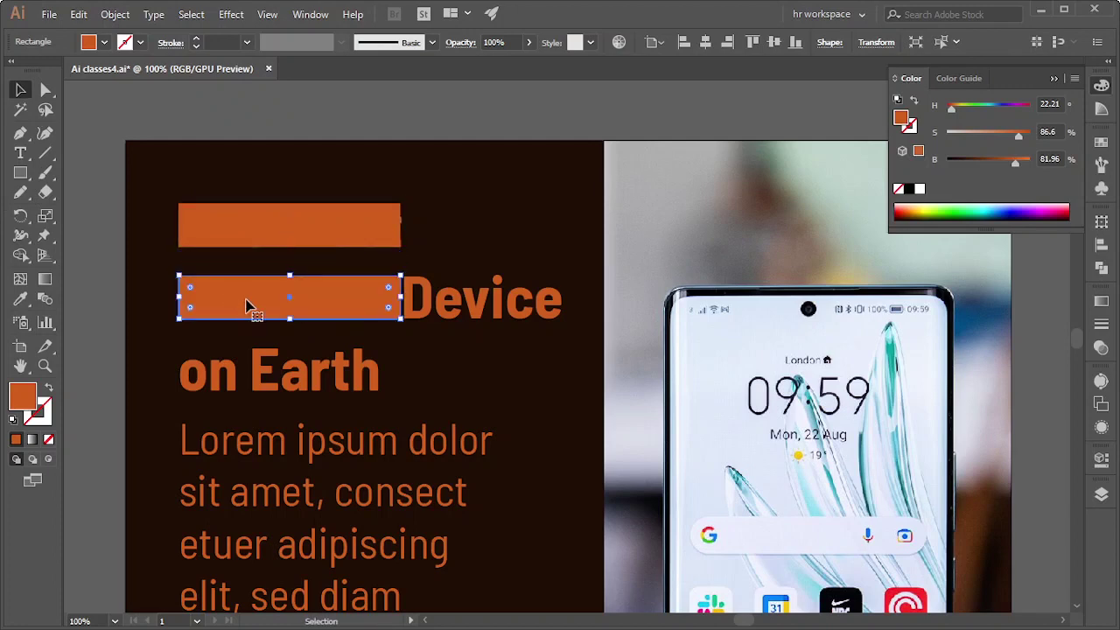
# - Widen the second bar to cover the headline line ending in "Device", then duplicate it onto "on Earth" and shorten the copy to fit
pyautogui.scroll(-1, 250, 304)
pyautogui.moveTo(400, 258); pyautogui.dragTo(559, 260)
pyautogui.moveTo(228, 262); pyautogui.dragTo(221, 327)
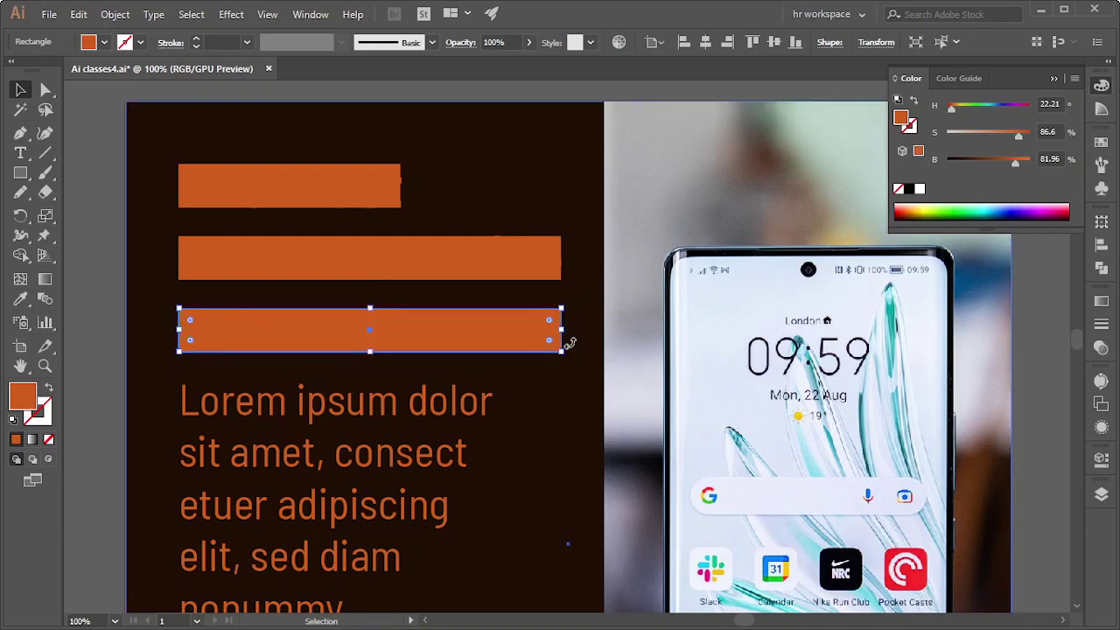
pyautogui.moveTo(560, 331); pyautogui.dragTo(378, 332)
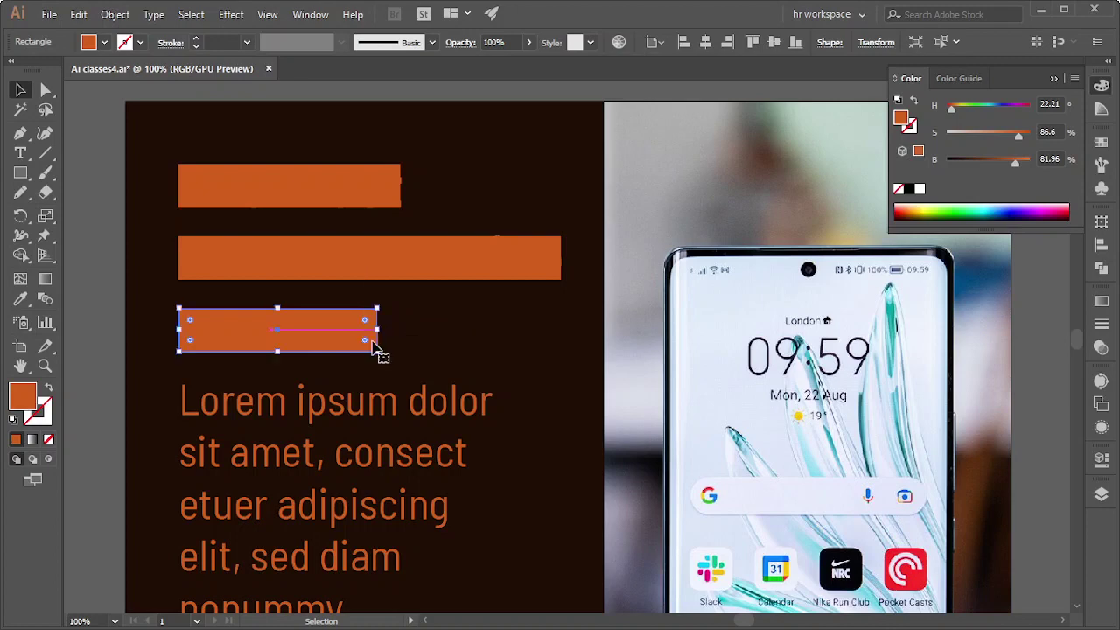
# - Duplicate the "on Earth" bar onto the first body line, and resize the copy to cover "Lorem ipsum dolor"
pyautogui.moveTo(224, 346); pyautogui.dragTo(225, 409)
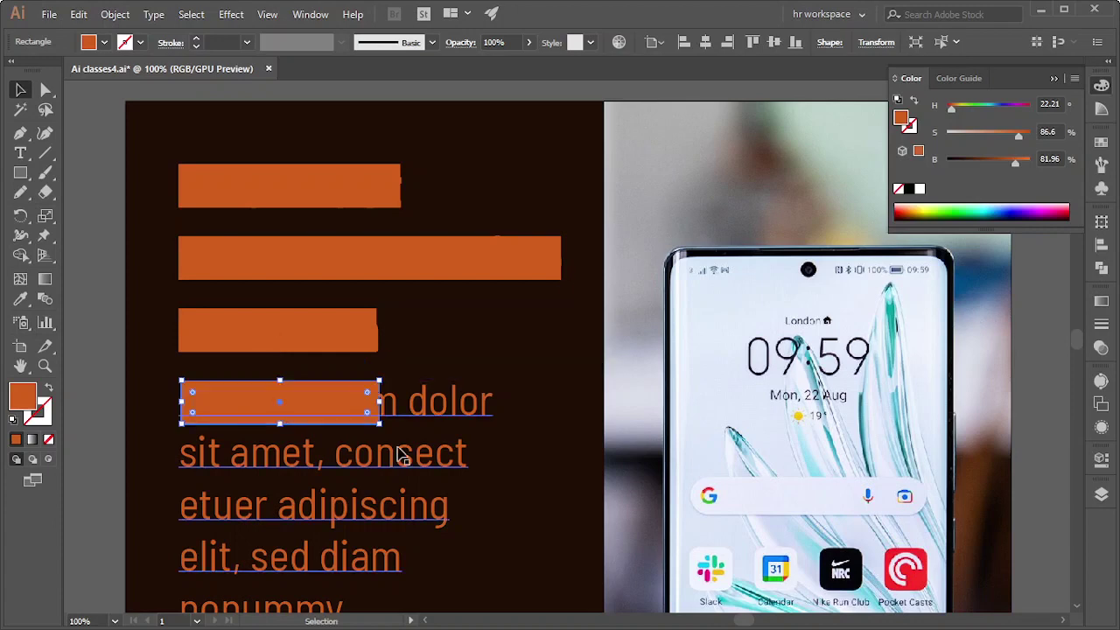
pyautogui.press('Down')
pyautogui.press('Down')
pyautogui.press('Down')
pyautogui.press('Down')
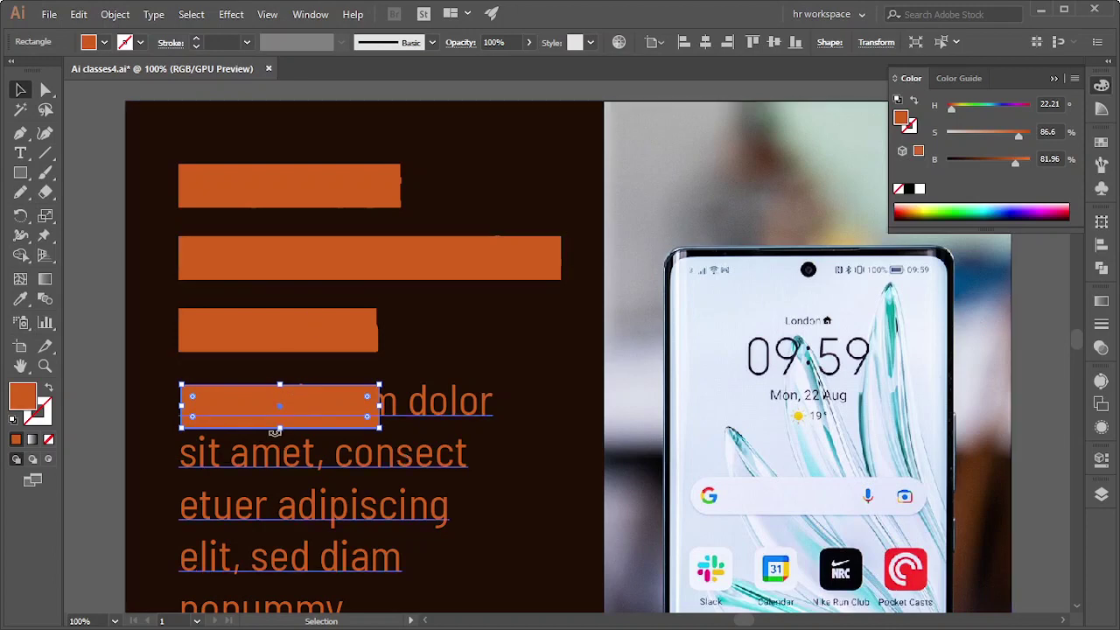
pyautogui.moveTo(281, 428); pyautogui.dragTo(286, 414)
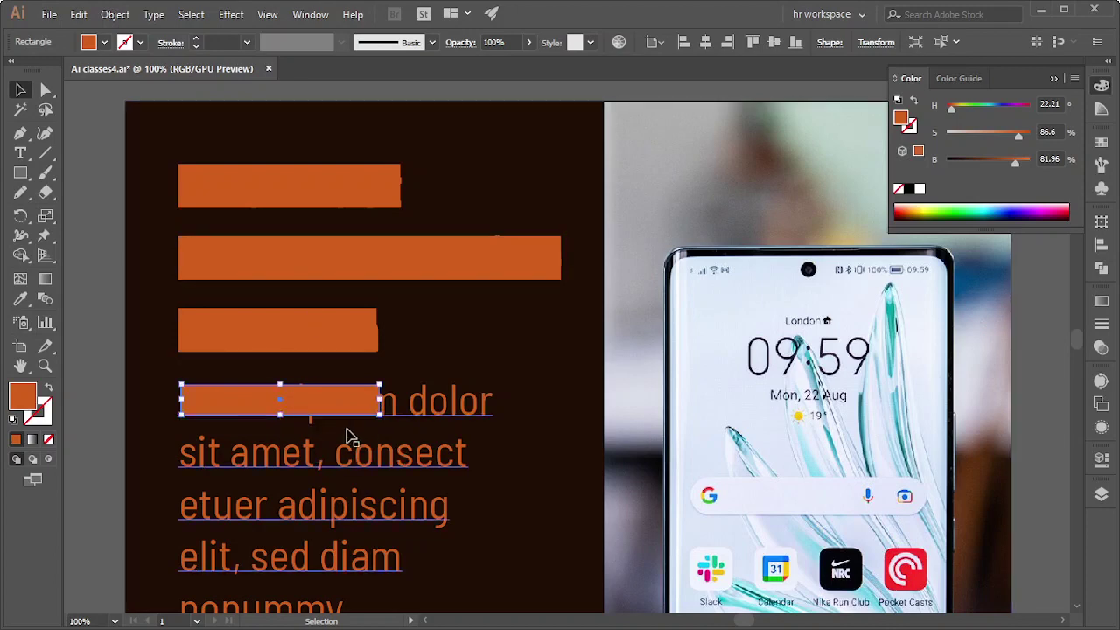
pyautogui.moveTo(380, 401); pyautogui.dragTo(492, 399)
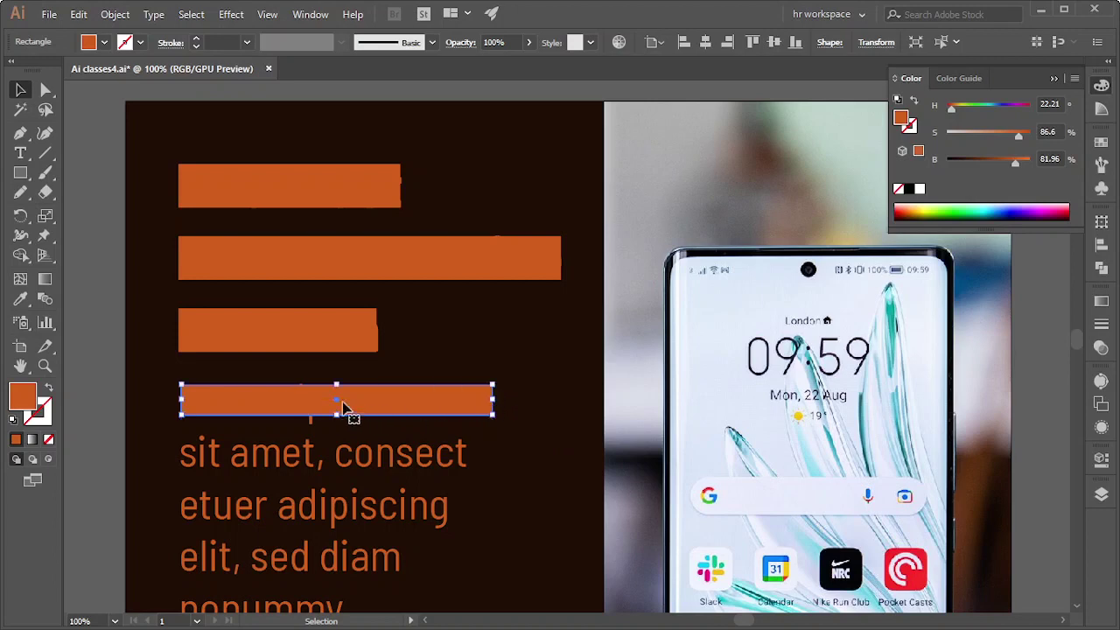
# - Duplicate the first body bar straight down onto the second line and repeat the copy four more times for the remaining body lines
pyautogui.keyDown('alt'); pyautogui.moveTo(280, 399); pyautogui.dragTo(274, 452); pyautogui.keyUp('alt')
pyautogui.scroll(-2, 599, 463)
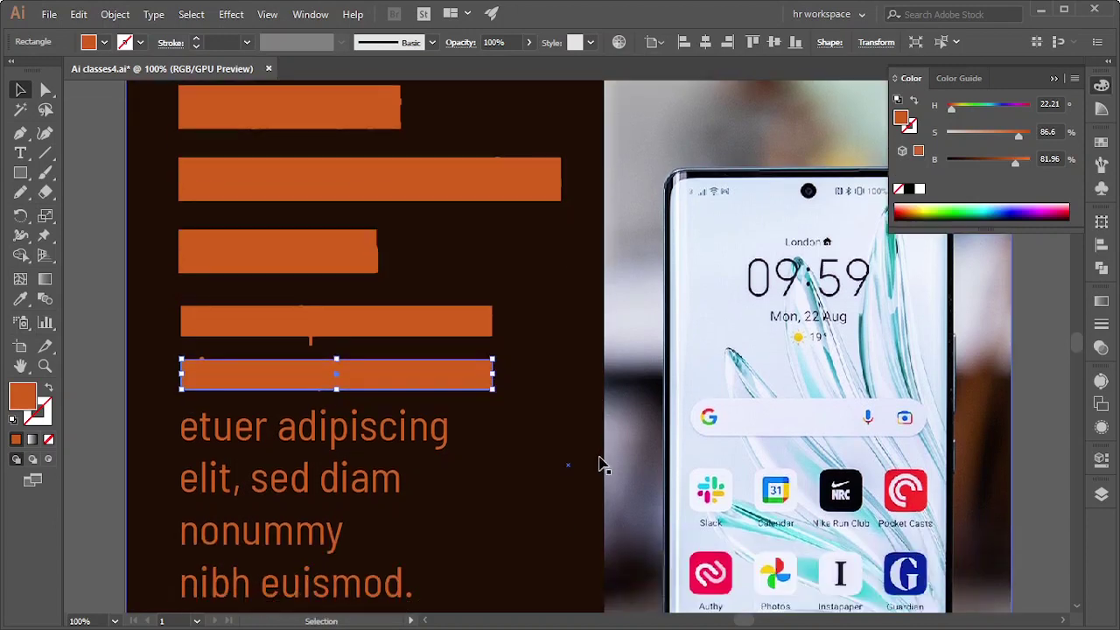
pyautogui.scroll(-1, 600, 464)
pyautogui.hotkey('ctrl', 'd')
pyautogui.hotkey('ctrl', 'd')
pyautogui.hotkey('ctrl', 'd')
pyautogui.hotkey('ctrl', 'd')
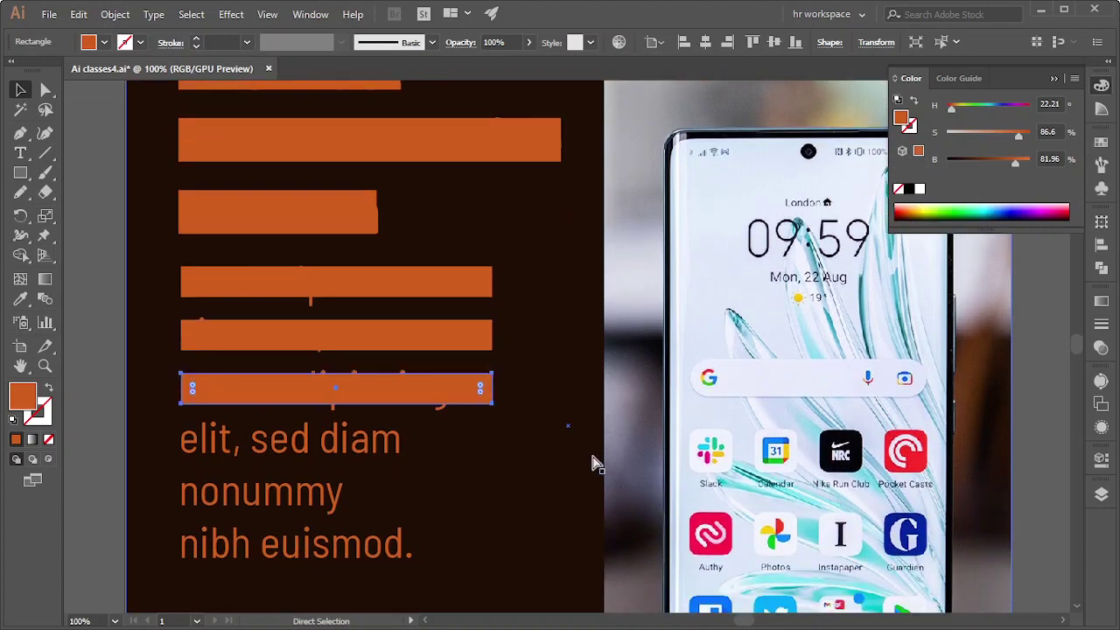
pyautogui.scroll(-1, 588, 462)
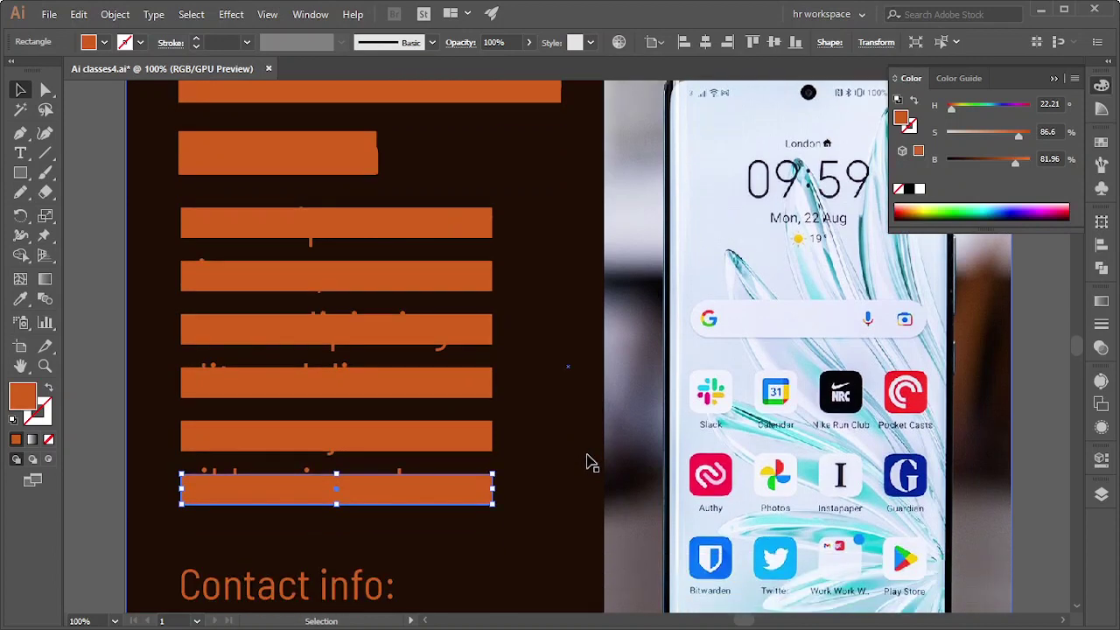
# - Duplicate the last body bar onto "Contact info:", shorten it to the text, and copy it down over the three lines below
pyautogui.scroll(-2, 525, 481)
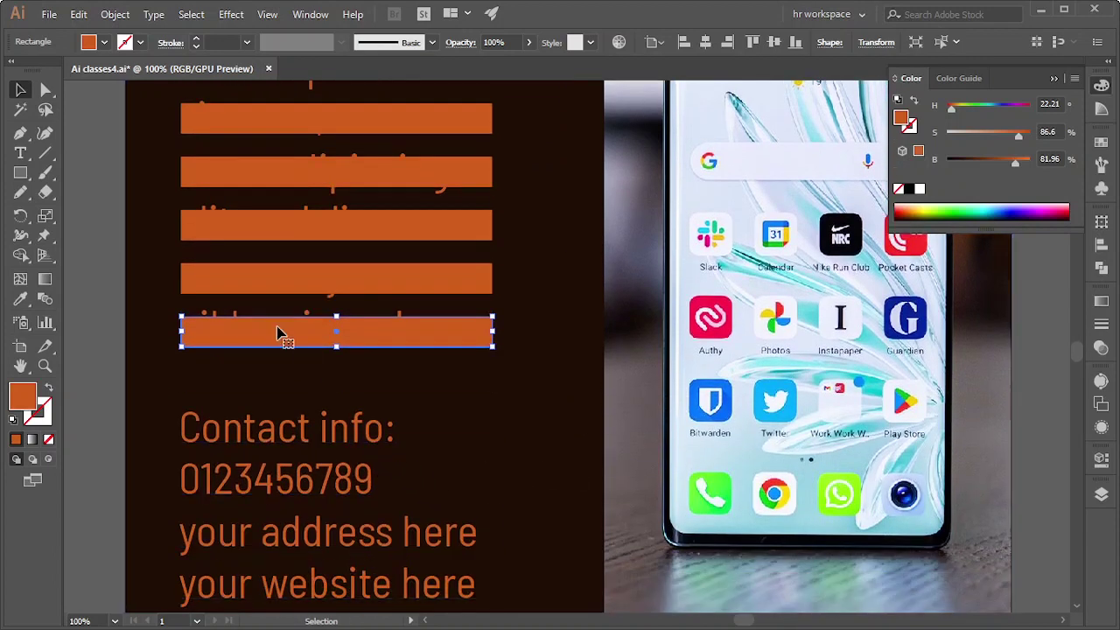
pyautogui.moveTo(278, 334); pyautogui.dragTo(280, 426)
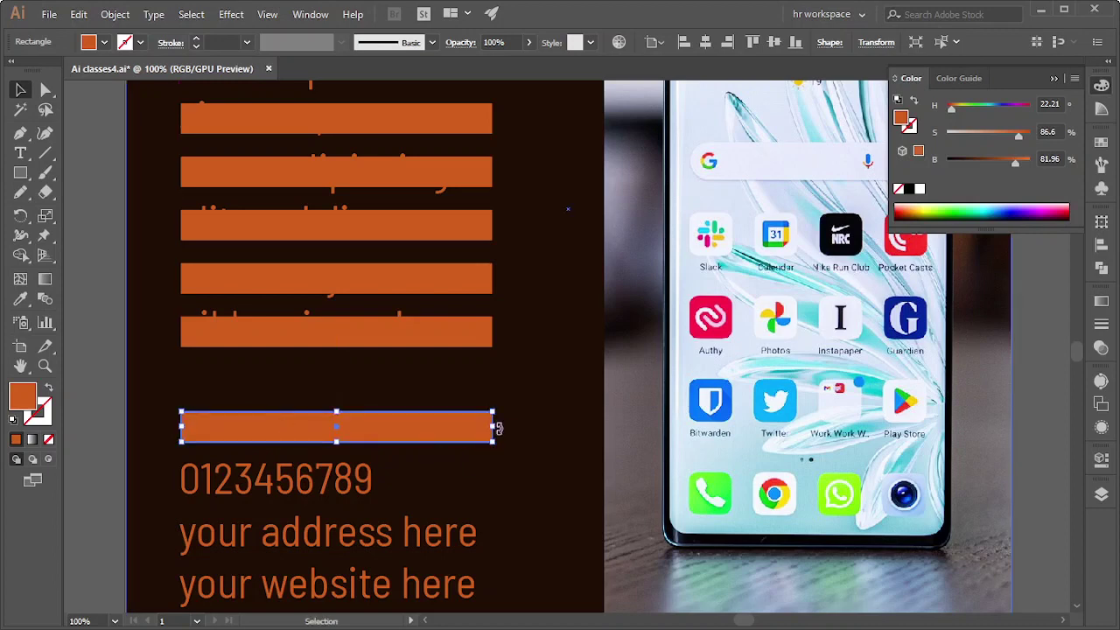
pyautogui.moveTo(497, 426); pyautogui.dragTo(412, 427)
pyautogui.moveTo(343, 427); pyautogui.dragTo(338, 481)
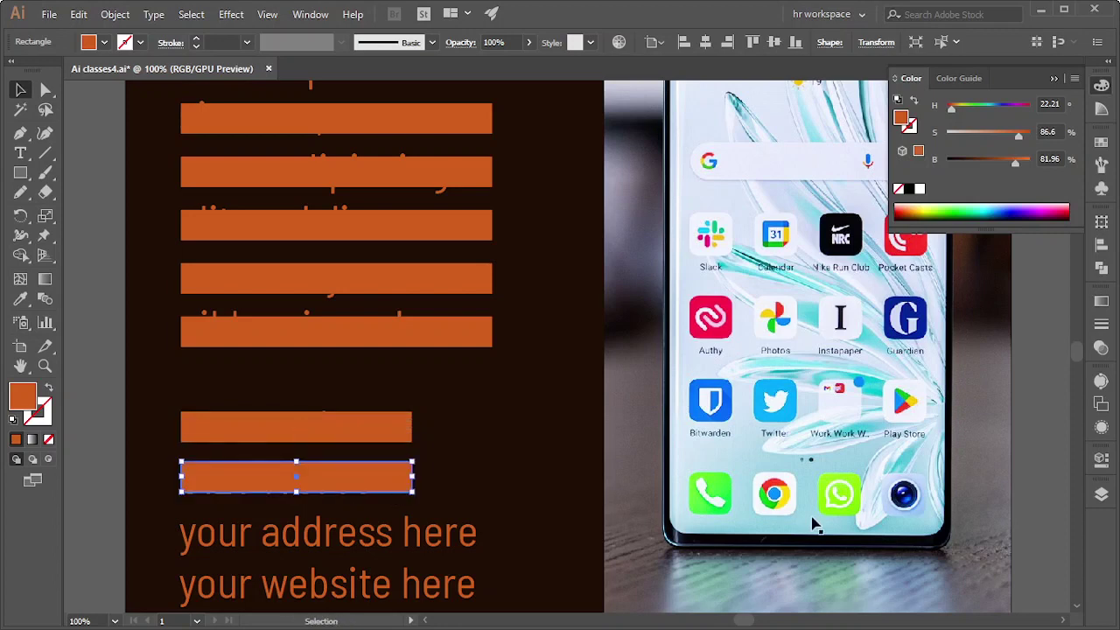
pyautogui.scroll(-2, 832, 517)
pyautogui.hotkey('ctrl', 'd')
pyautogui.hotkey('ctrl', 'd')
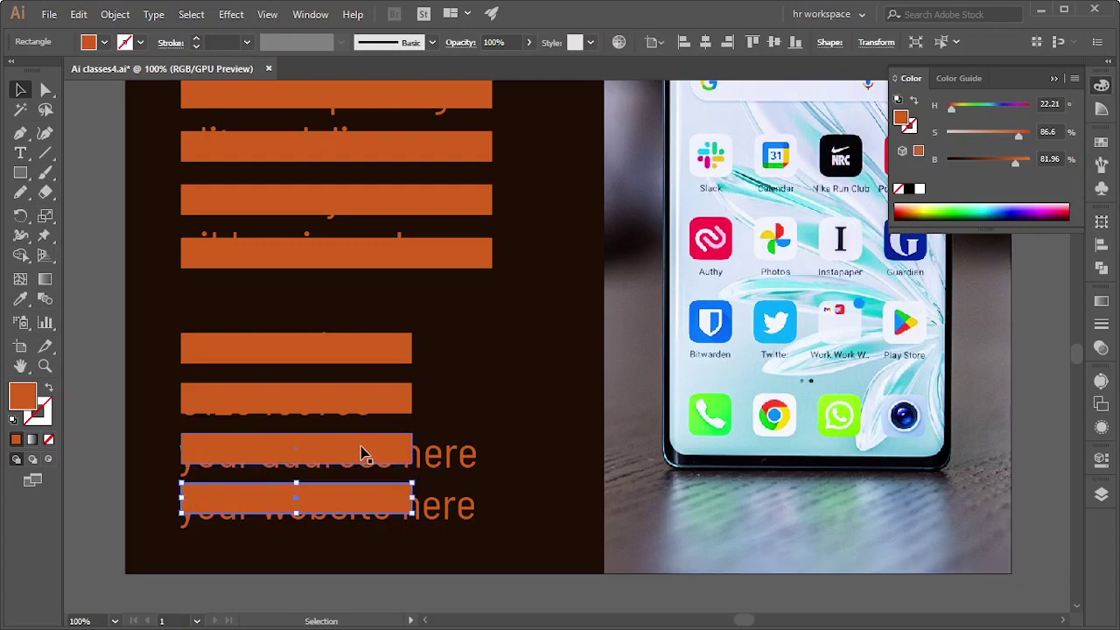
# - Move the bars on "your address here" and "your website here" slightly down and widen both to the full text width
pyautogui.moveTo(368, 452); pyautogui.dragTo(476, 453)
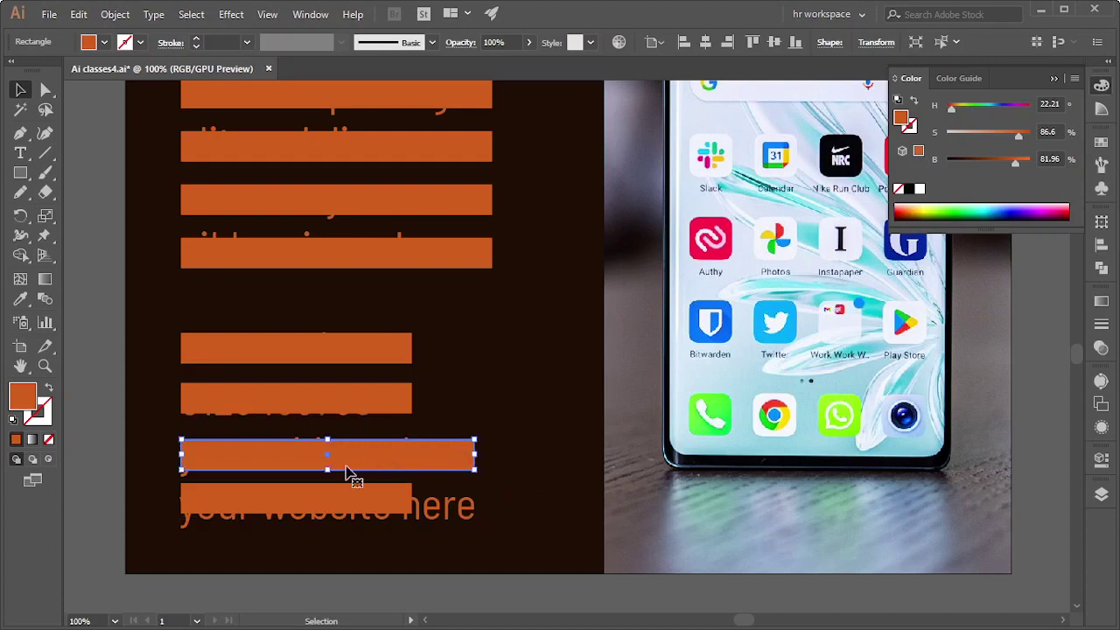
pyautogui.moveTo(288, 505); pyautogui.dragTo(289, 512)
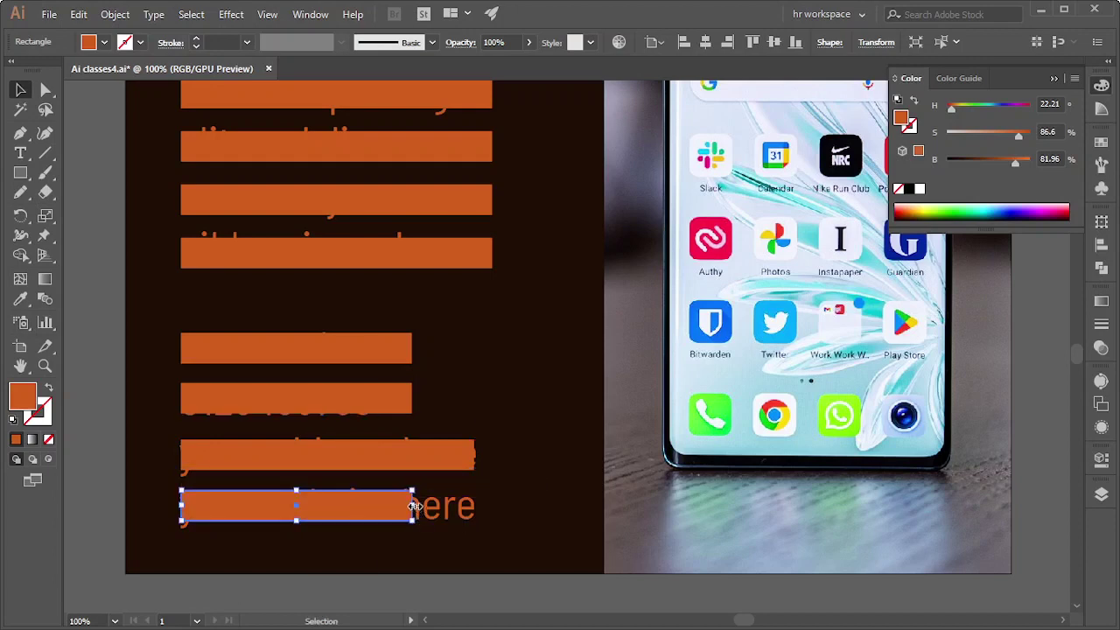
pyautogui.moveTo(412, 505); pyautogui.dragTo(474, 506)
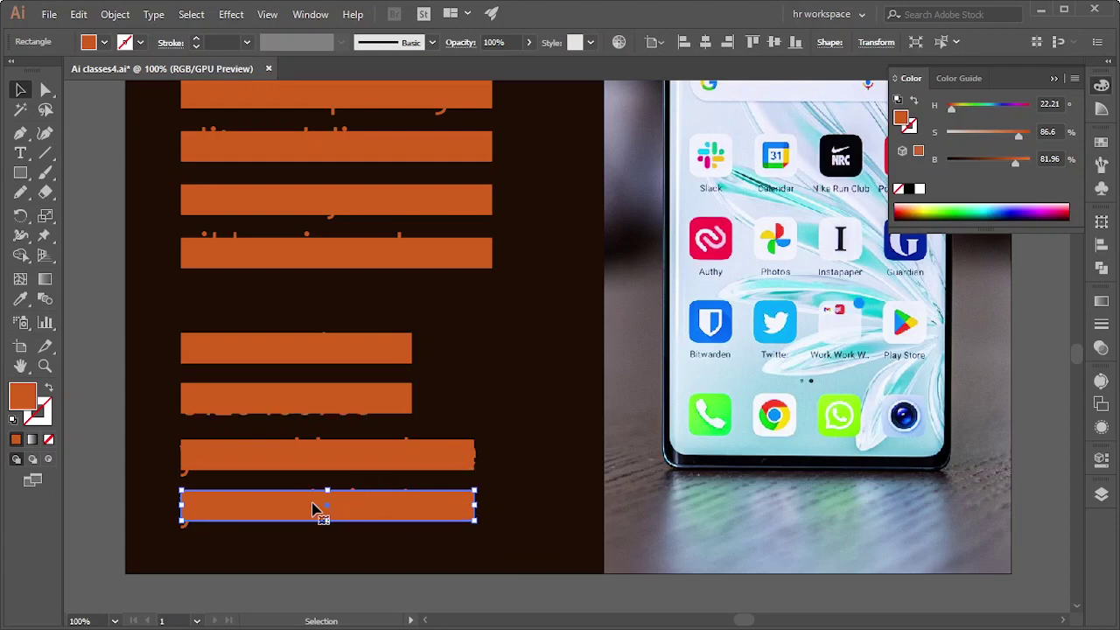
# - Lower the top edges of the address and website bars to match the height of the lowercase letters
pyautogui.scroll(1, 308, 506)
pyautogui.scroll(1, 308, 507)
pyautogui.scroll(-2, 338, 492)
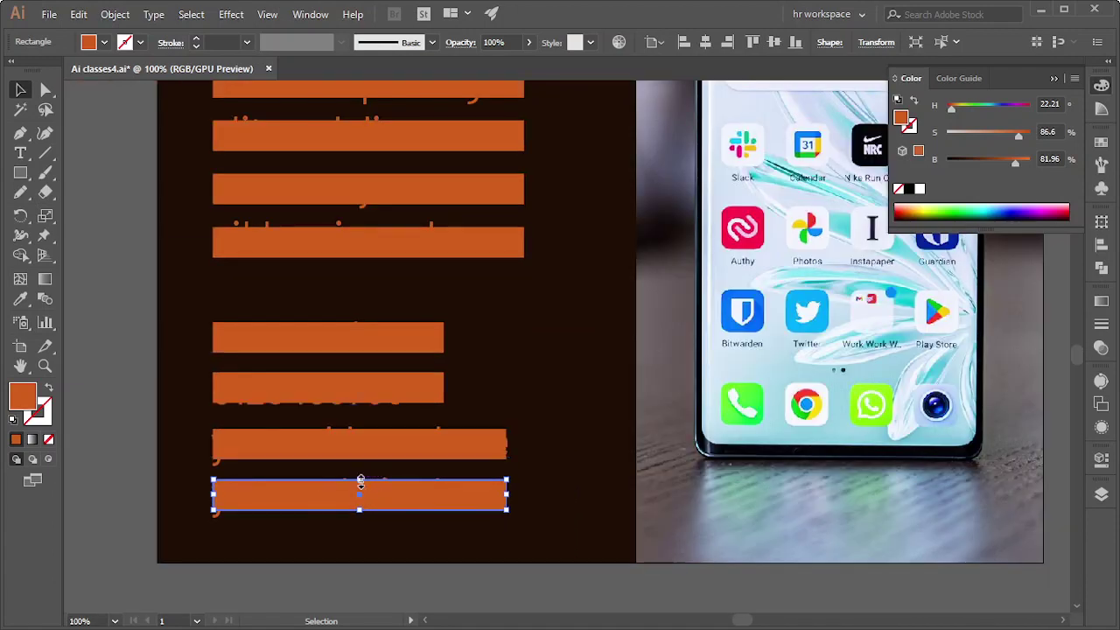
pyautogui.moveTo(360, 480); pyautogui.dragTo(380, 457)
pyautogui.scroll(3, 374, 513)
pyautogui.scroll(-1, 368, 475)
pyautogui.moveTo(380, 456); pyautogui.dragTo(379, 456)
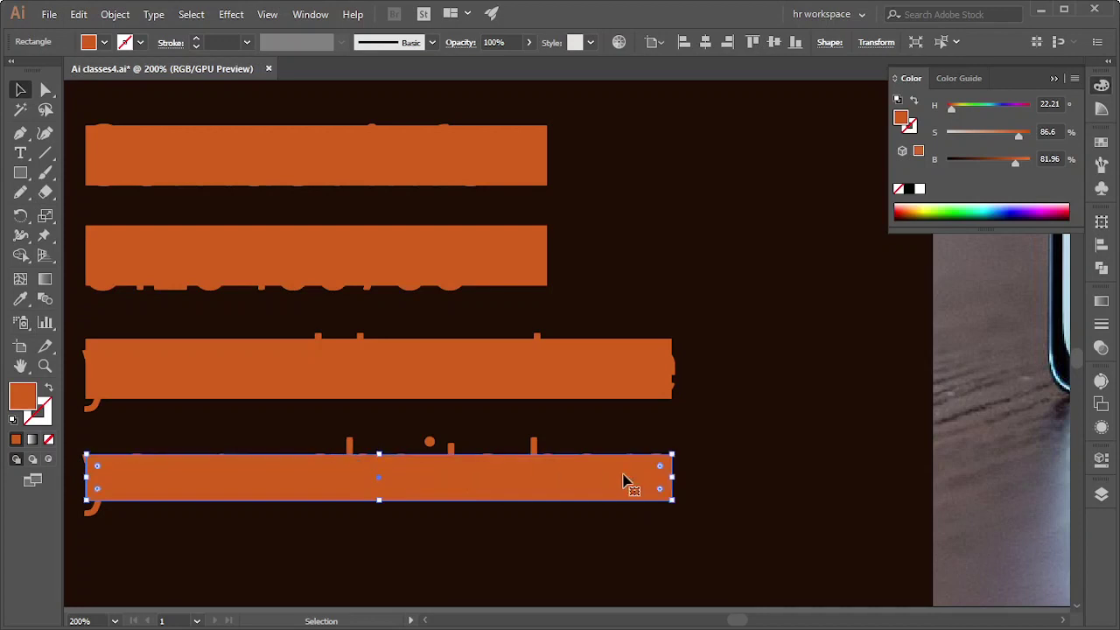
pyautogui.scroll(-1, 624, 482)
pyautogui.click(304, 368)
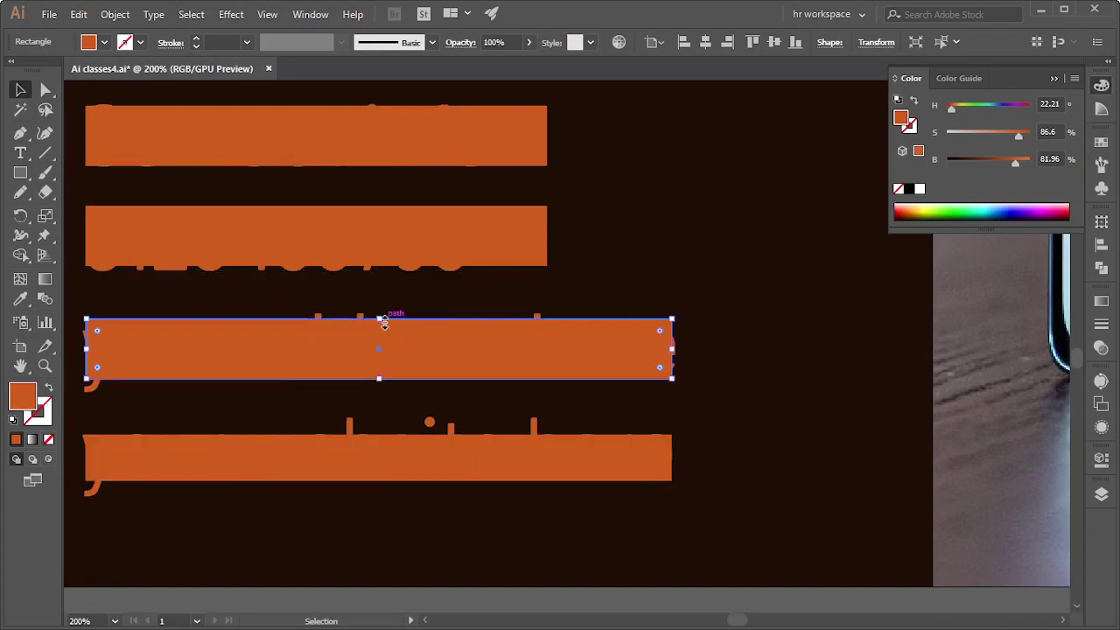
pyautogui.moveTo(379, 319)
pyautogui.mouseDown()
pyautogui.moveTo(379, 343)
pyautogui.moveTo(380, 329)
pyautogui.mouseUp()
# - Select all the orange bars over the flyer's text and place a copy of them on the empty canvas left of the artboard
pyautogui.scroll(-2, 779, 407)
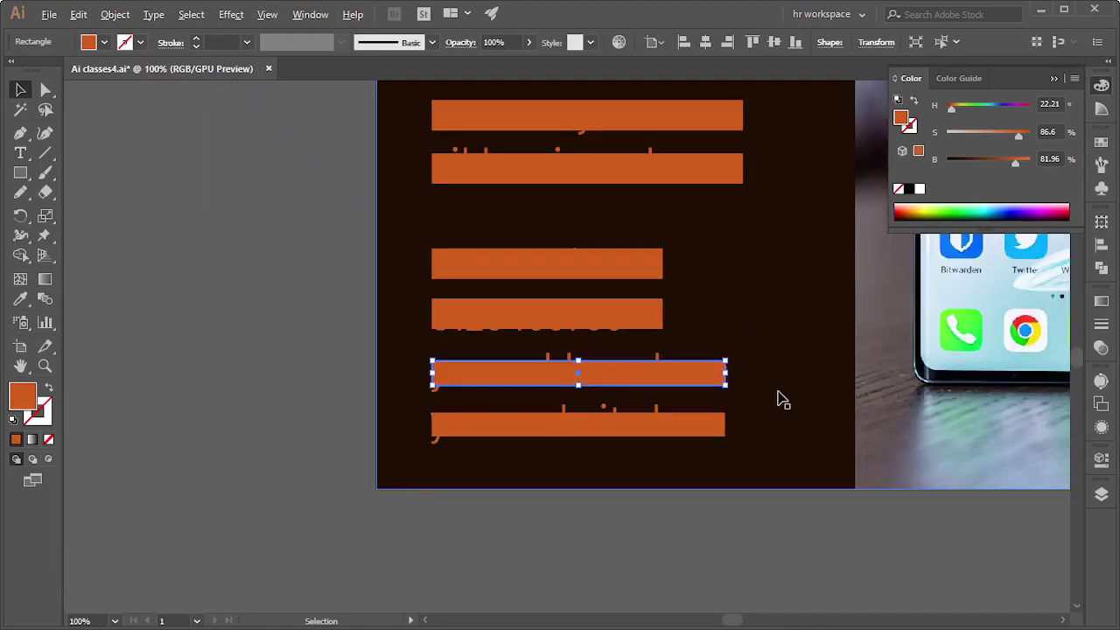
pyautogui.scroll(-1, 243, 485)
pyautogui.scroll(1, 437, 515)
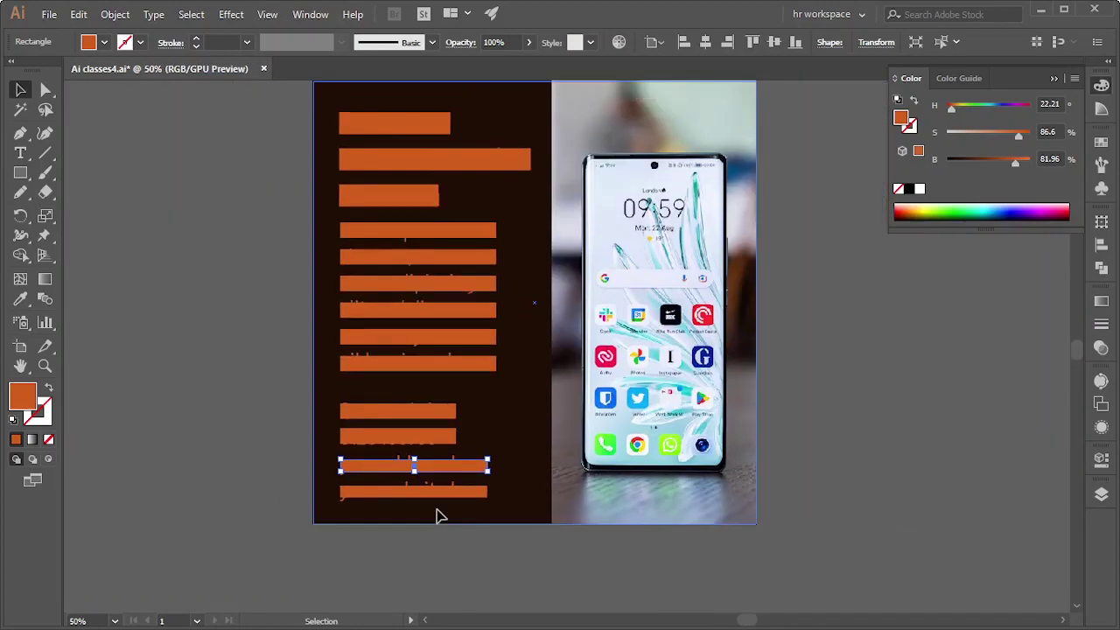
pyautogui.scroll(-1, 573, 486)
pyautogui.scroll(-2, 408, 362)
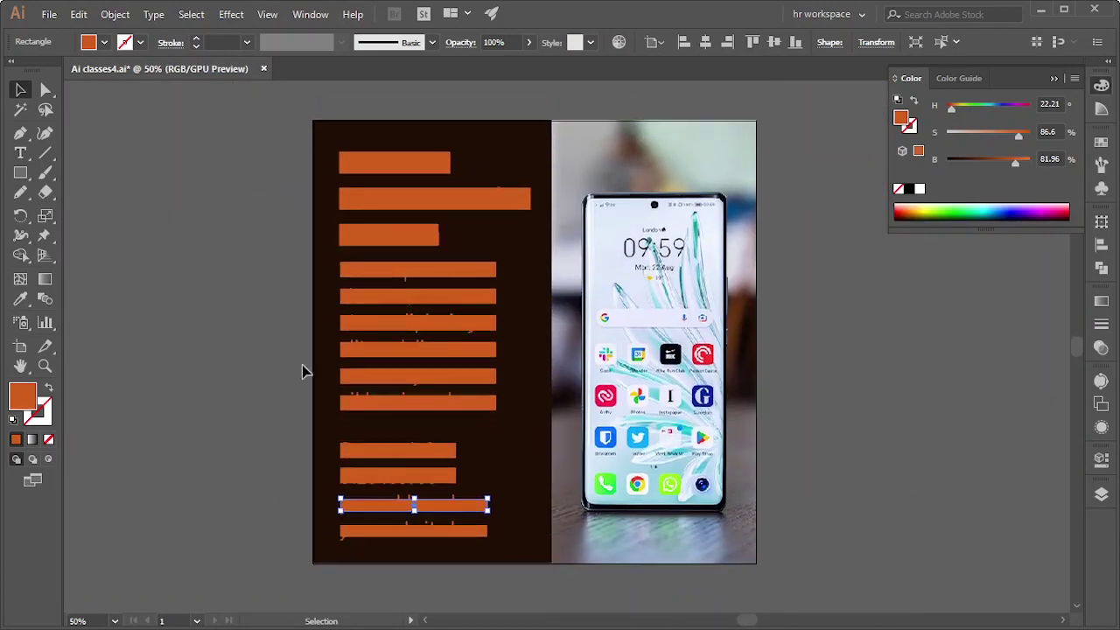
pyautogui.scroll(-1, 593, 272)
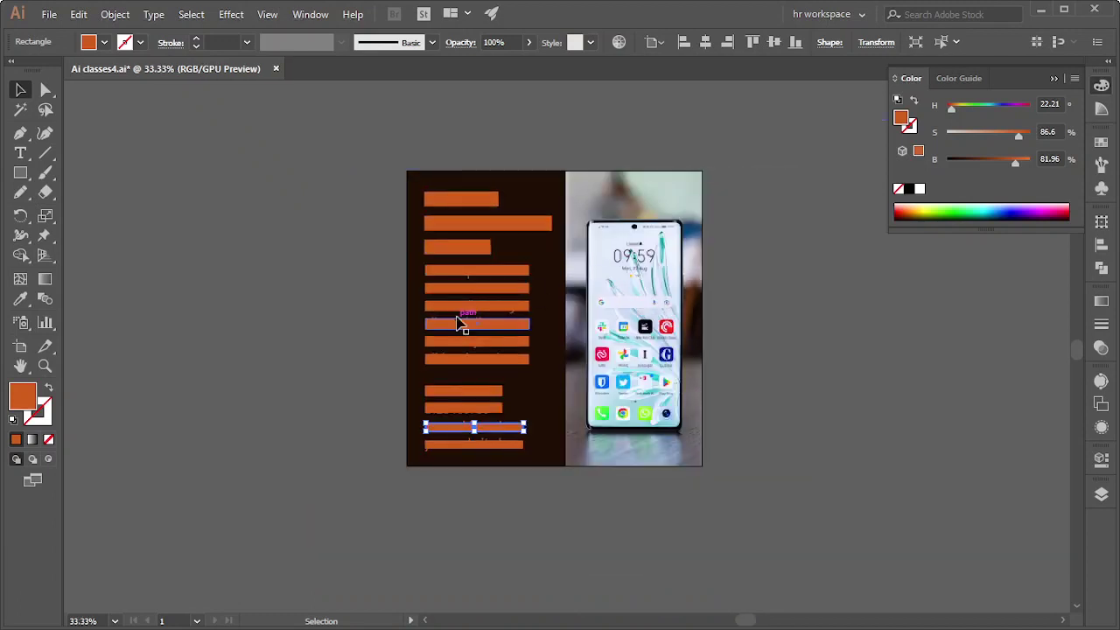
pyautogui.keyDown('shift'); pyautogui.click(459, 199); pyautogui.keyUp('shift')
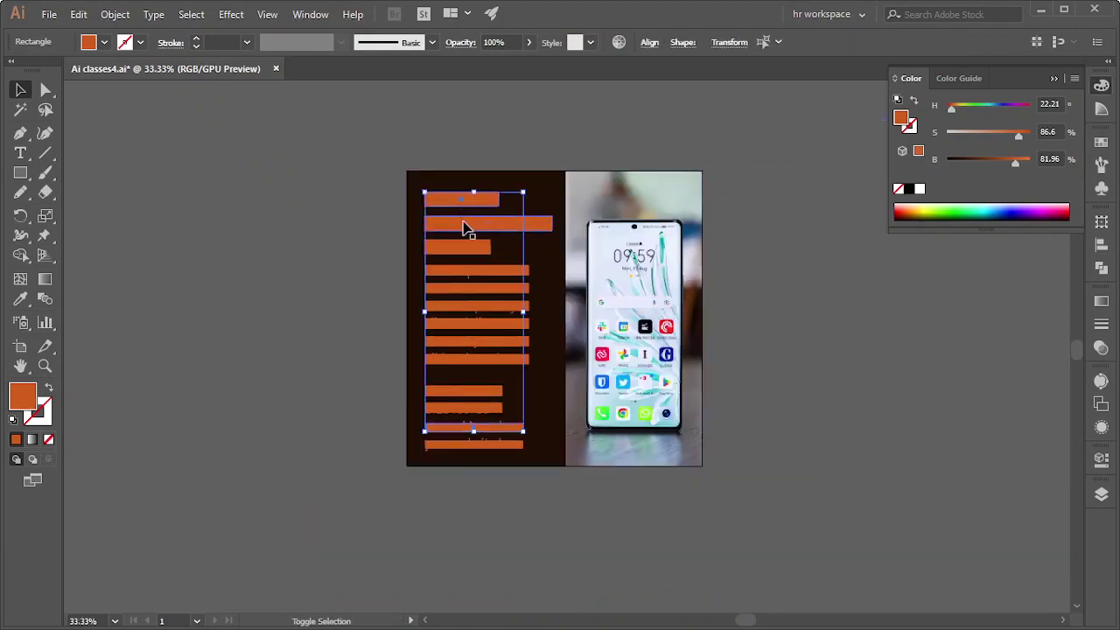
pyautogui.keyDown('shift'); pyautogui.click(464, 226); pyautogui.keyUp('shift')
pyautogui.keyDown('shift'); pyautogui.click(465, 247); pyautogui.keyUp('shift')
pyautogui.keyDown('shift'); pyautogui.click(452, 273); pyautogui.keyUp('shift')
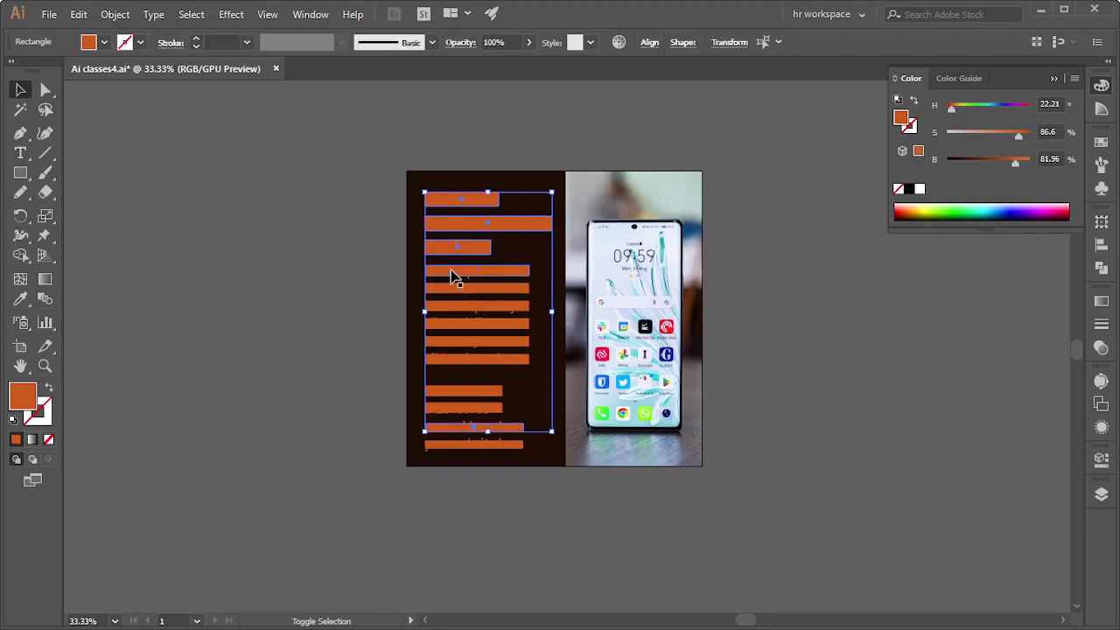
pyautogui.keyDown('shift'); pyautogui.click(458, 305); pyautogui.keyUp('shift')
pyautogui.keyDown('shift'); pyautogui.click(461, 322); pyautogui.keyUp('shift')
pyautogui.keyDown('shift'); pyautogui.click(461, 342); pyautogui.keyUp('shift')
pyautogui.keyDown('shift'); pyautogui.click(464, 361); pyautogui.keyUp('shift')
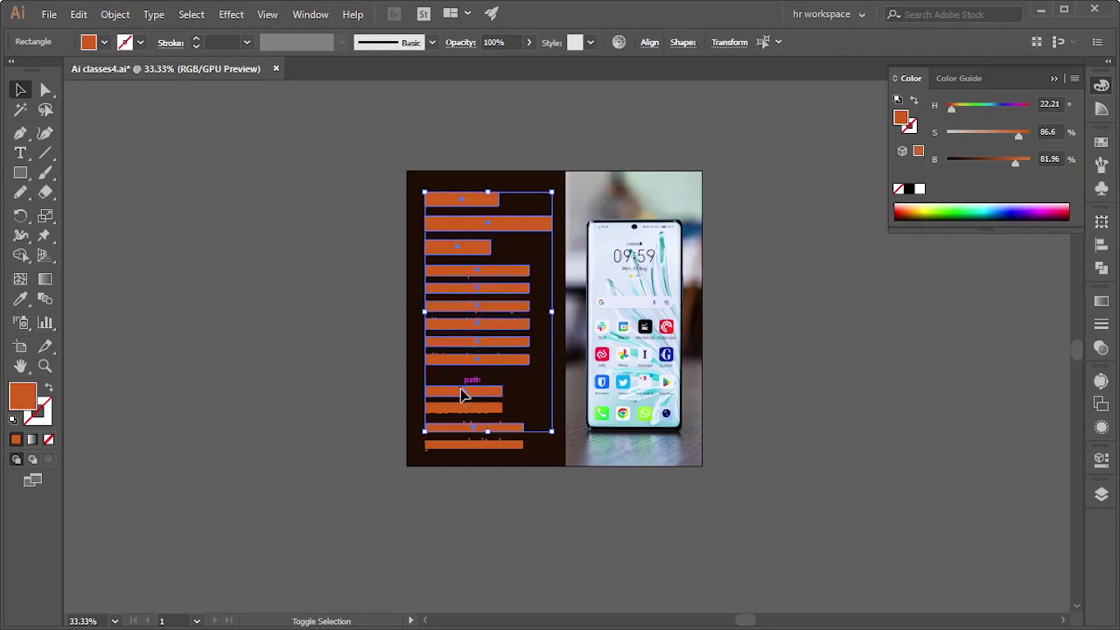
pyautogui.keyDown('shift'); pyautogui.click(464, 392); pyautogui.keyUp('shift')
pyautogui.keyDown('shift'); pyautogui.click(457, 429); pyautogui.keyUp('shift')
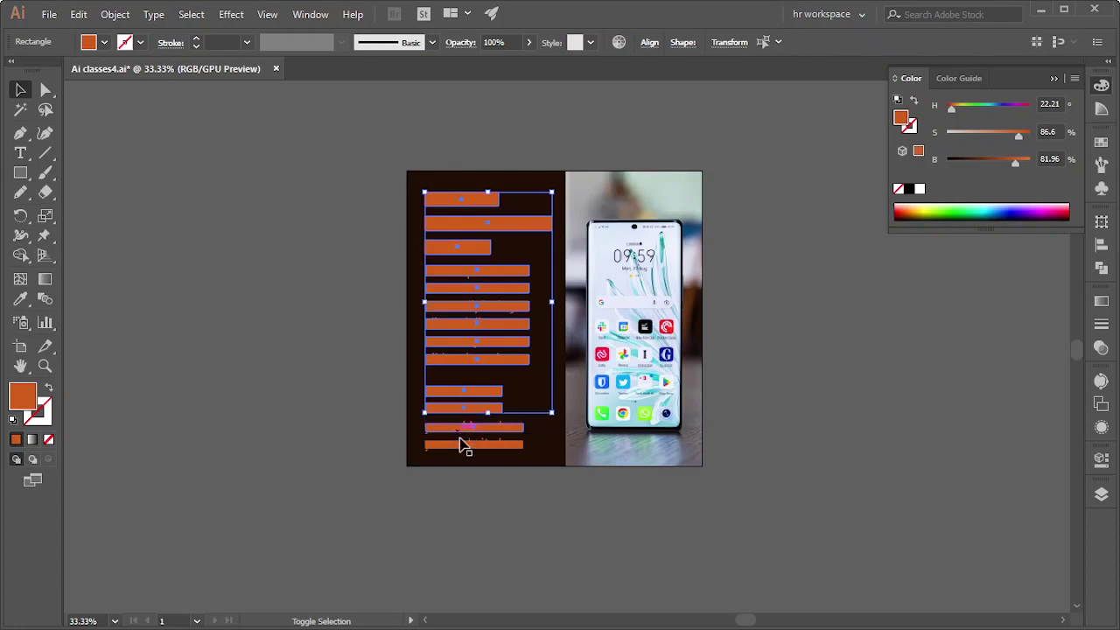
pyautogui.keyDown('shift'); pyautogui.click(462, 429); pyautogui.keyUp('shift')
pyautogui.keyDown('shift'); pyautogui.click(465, 446); pyautogui.keyUp('shift')
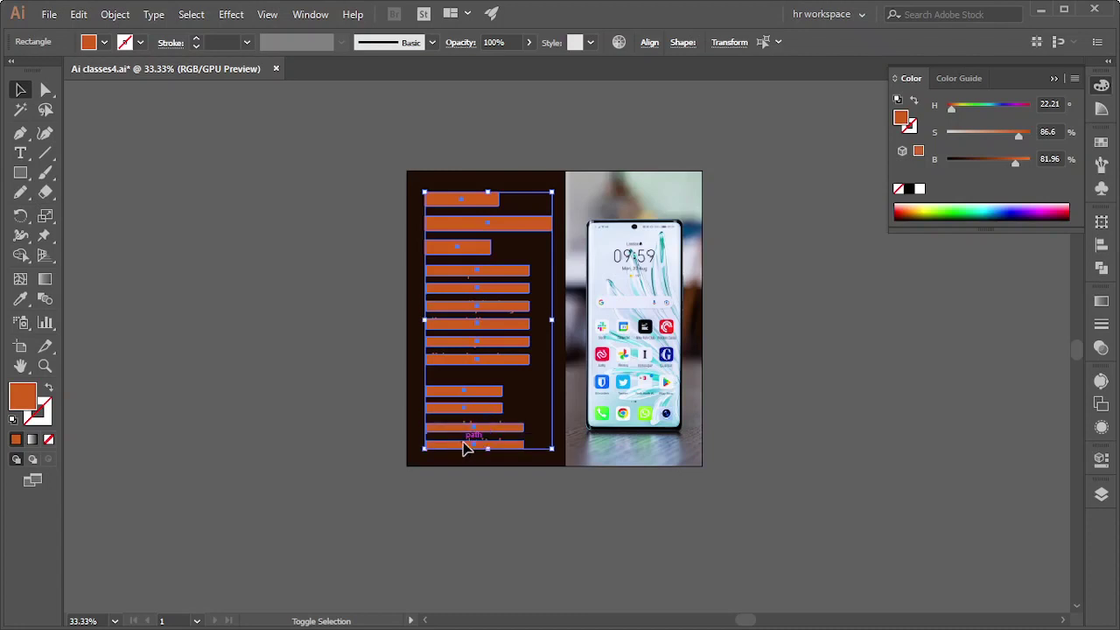
pyautogui.moveTo(469, 234); pyautogui.dragTo(138, 221)
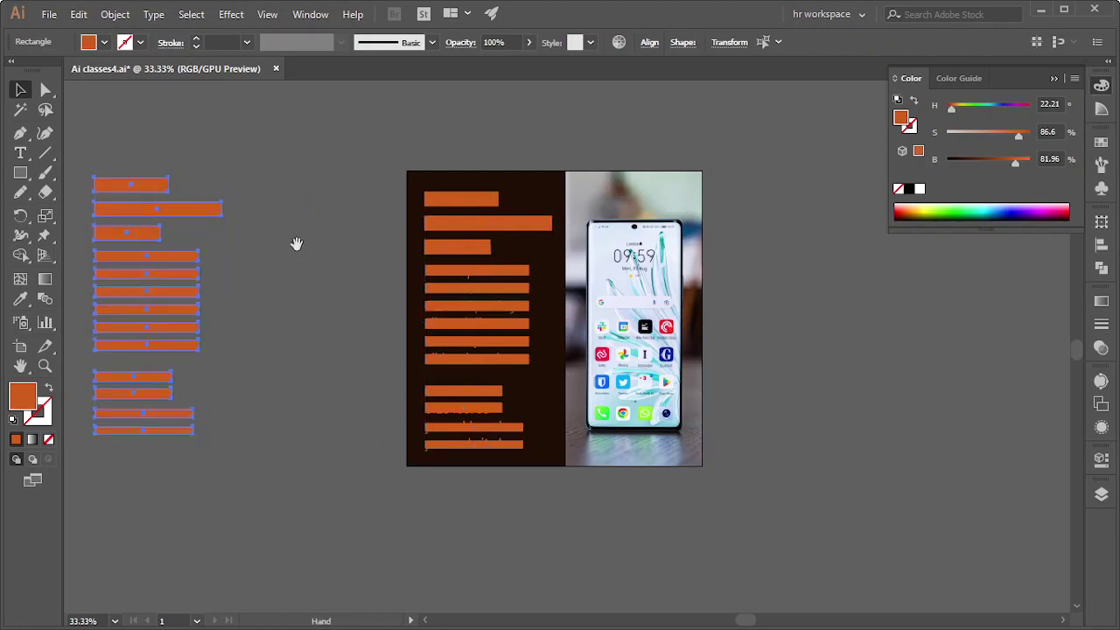
# - Fill the copied bars with white, and duplicate the whole white set straight to its left
pyautogui.moveTo(294, 242); pyautogui.dragTo(698, 272)
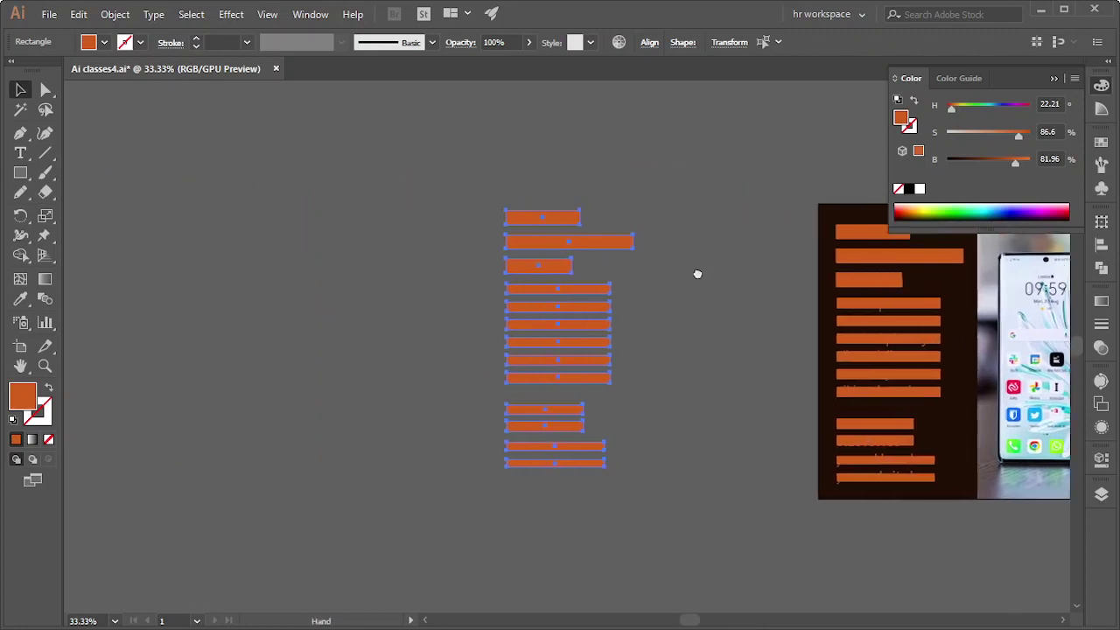
pyautogui.click(919, 190)
pyautogui.click(358, 217)
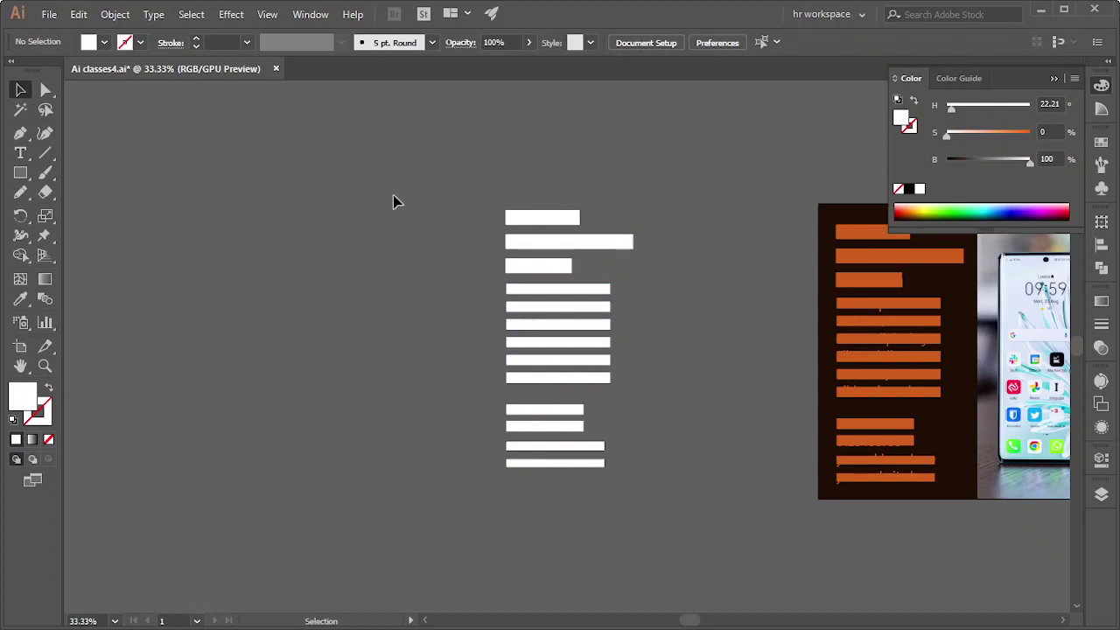
pyautogui.moveTo(433, 197); pyautogui.dragTo(597, 506)
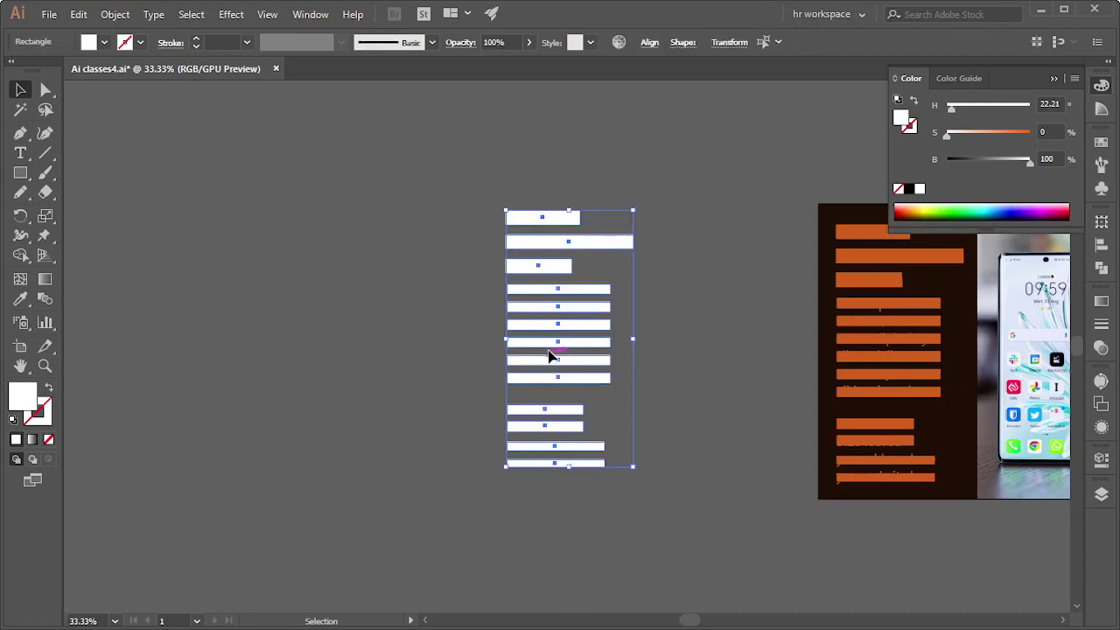
pyautogui.keyDown('alt'); pyautogui.moveTo(546, 352); pyautogui.dragTo(355, 351); pyautogui.keyUp('alt')
pyautogui.click(648, 297)
# - Nudge the second headline bar of the white set nearer the flyer upward, closer to the first bar
pyautogui.keyDown('alt'); pyautogui.scroll(3, 546, 243); pyautogui.keyUp('alt')
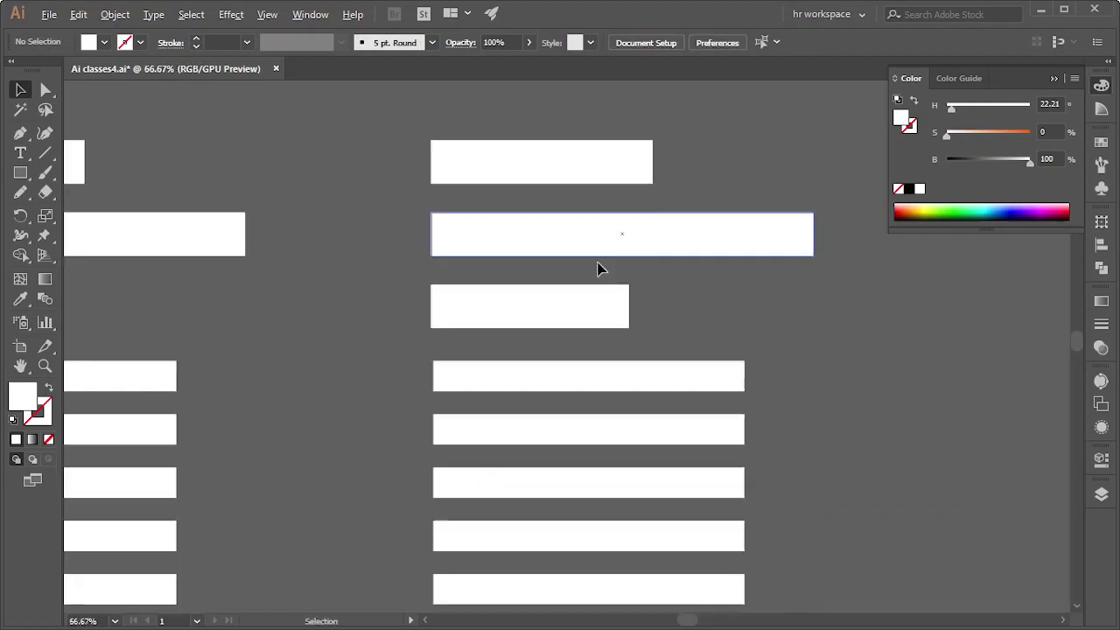
pyautogui.click(508, 254)
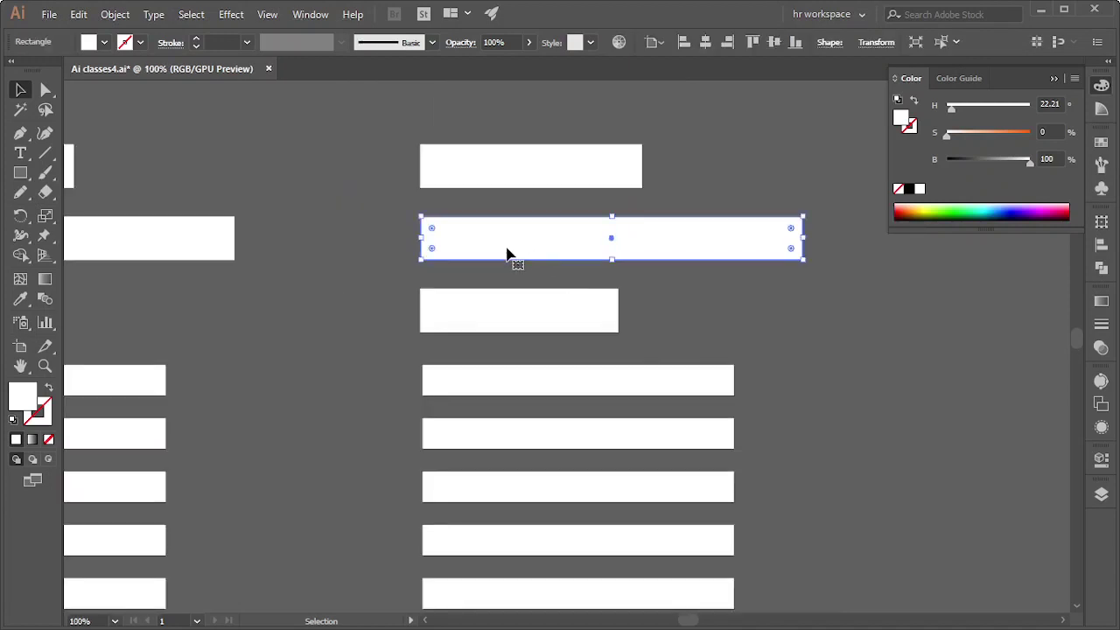
pyautogui.press('Up')
pyautogui.press('Up')
pyautogui.press('Up')
pyautogui.press('Up')
pyautogui.press('Up')
pyautogui.press('Up')
pyautogui.press('Up')
pyautogui.press('Up')
pyautogui.press('Up')
pyautogui.press('Up')
pyautogui.press('Up')
pyautogui.press('Up')
pyautogui.press('Up')
pyautogui.press('Up')
pyautogui.press('Up')
pyautogui.press('Up')
pyautogui.press('Up')
pyautogui.press('Up')
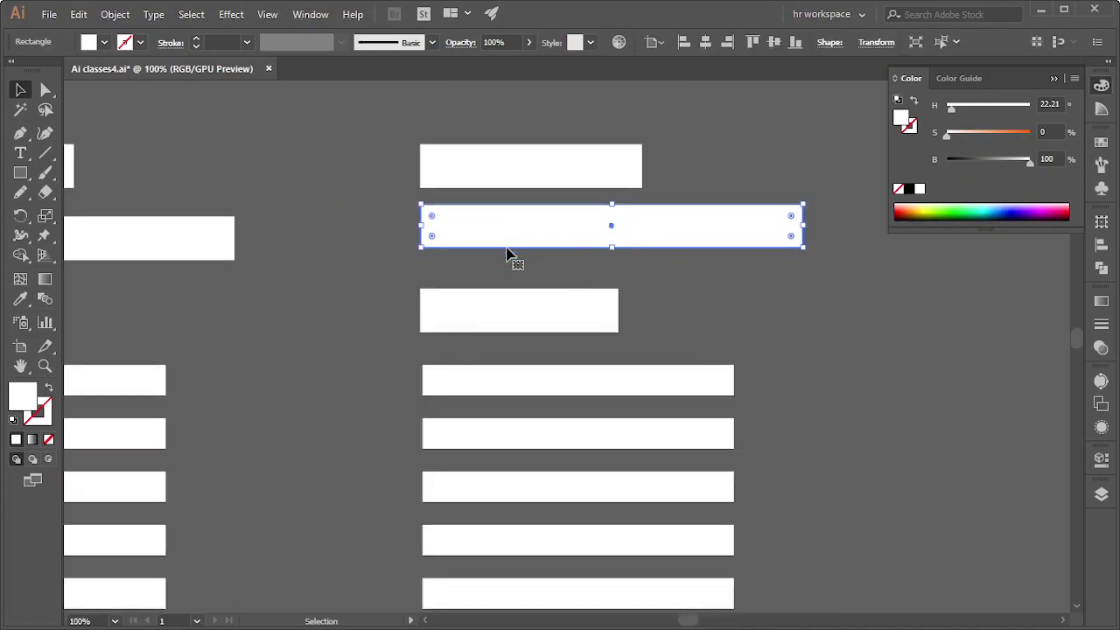
# - Nudge the second headline bar slightly higher and raise the third headline bar beneath it with a matching gap
pyautogui.press('Up')
pyautogui.press('Up')
pyautogui.press('Up')
pyautogui.click(573, 308)
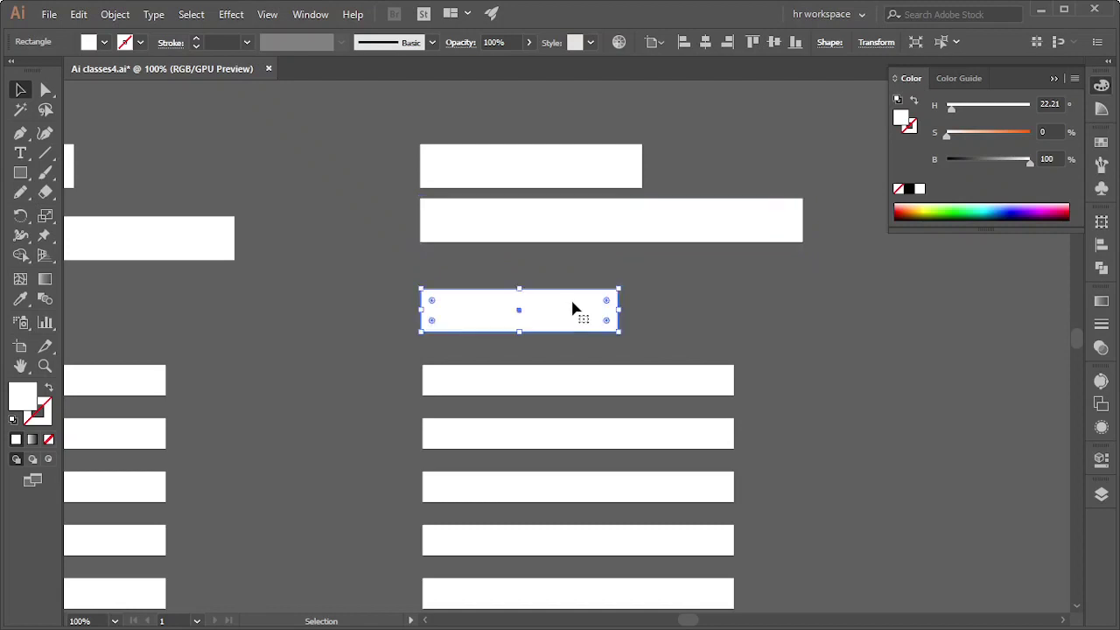
pyautogui.press('Up')
pyautogui.press('Up')
pyautogui.press('Up')
pyautogui.press('Up')
pyautogui.press('Up')
pyautogui.press('Up')
pyautogui.press('Up')
pyautogui.press('Up')
pyautogui.press('Up')
pyautogui.press('Up')
pyautogui.press('Up')
pyautogui.press('Up')
pyautogui.press('Up')
pyautogui.press('Up')
pyautogui.press('Up')
pyautogui.press('Up')
pyautogui.press('Up')
pyautogui.press('Up')
pyautogui.press('Up')
pyautogui.press('Up')
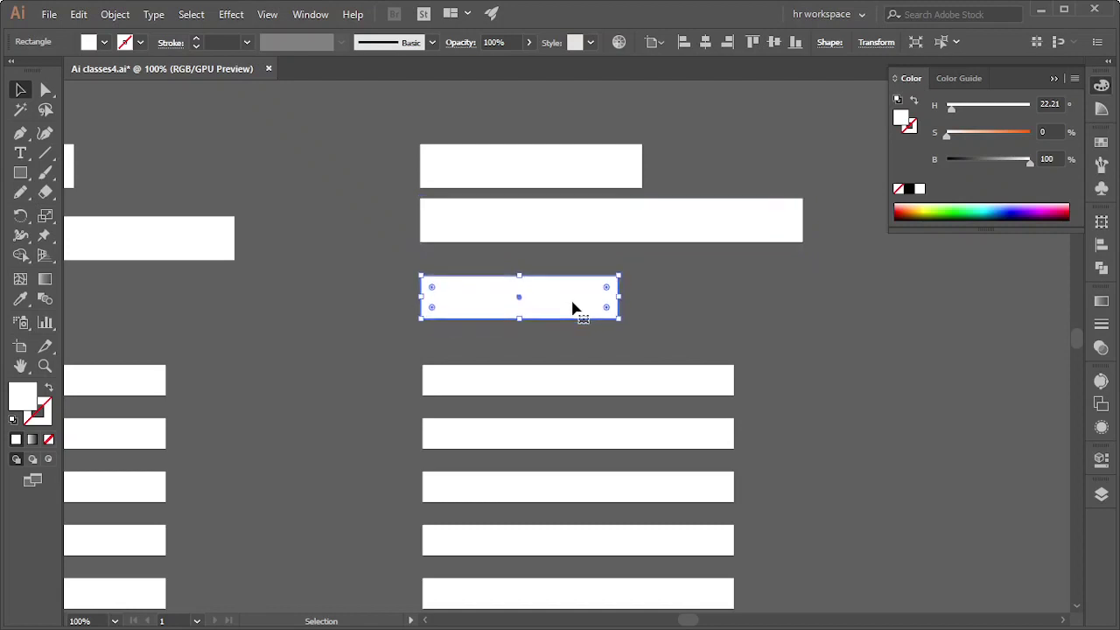
pyautogui.press('Up')
pyautogui.press('Up')
pyautogui.press('Up')
pyautogui.press('Up')
pyautogui.press('Up')
pyautogui.press('Up')
pyautogui.press('Up')
pyautogui.press('Up')
pyautogui.press('Up')
pyautogui.press('Up')
pyautogui.press('Up')
pyautogui.press('Up')
pyautogui.press('Up')
pyautogui.press('Up')
pyautogui.press('Up')
pyautogui.press('Up')
pyautogui.press('Up')
pyautogui.press('Up')
pyautogui.press('Up')
pyautogui.press('Up')
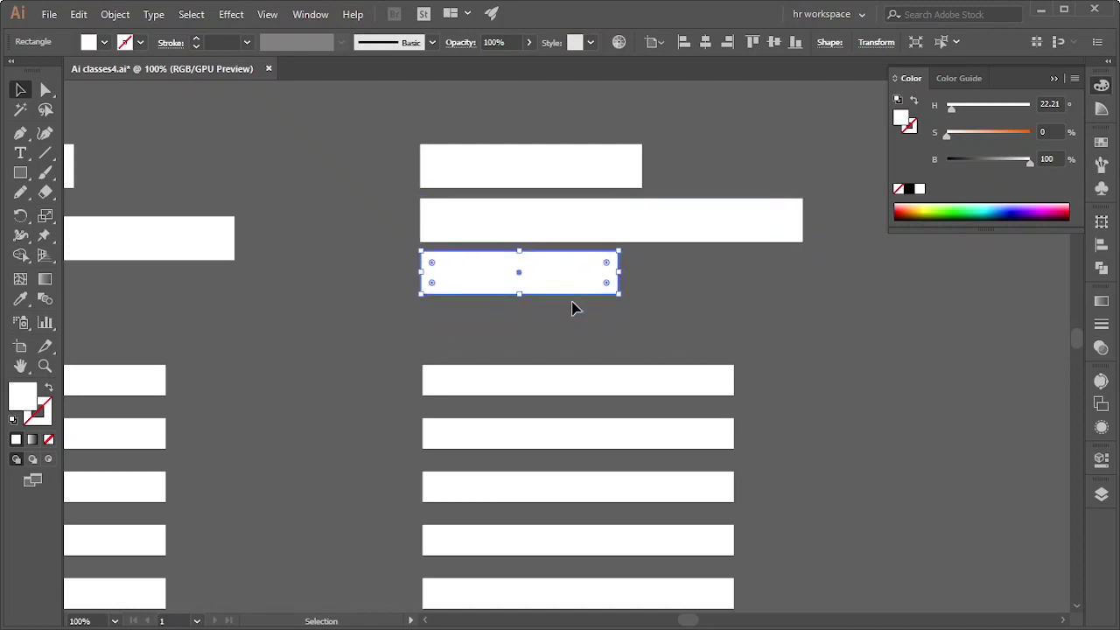
pyautogui.press('Down')
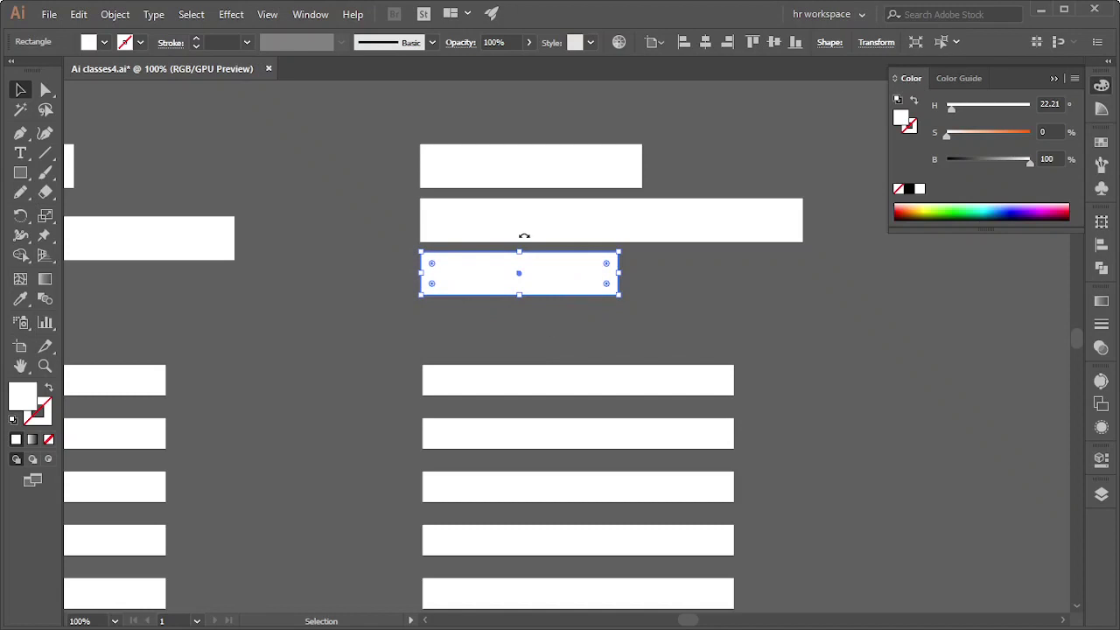
# - Move the lower five body-text bars of the set nearer the flyer upward individually to tighten their spacing
pyautogui.scroll(-3, 604, 368)
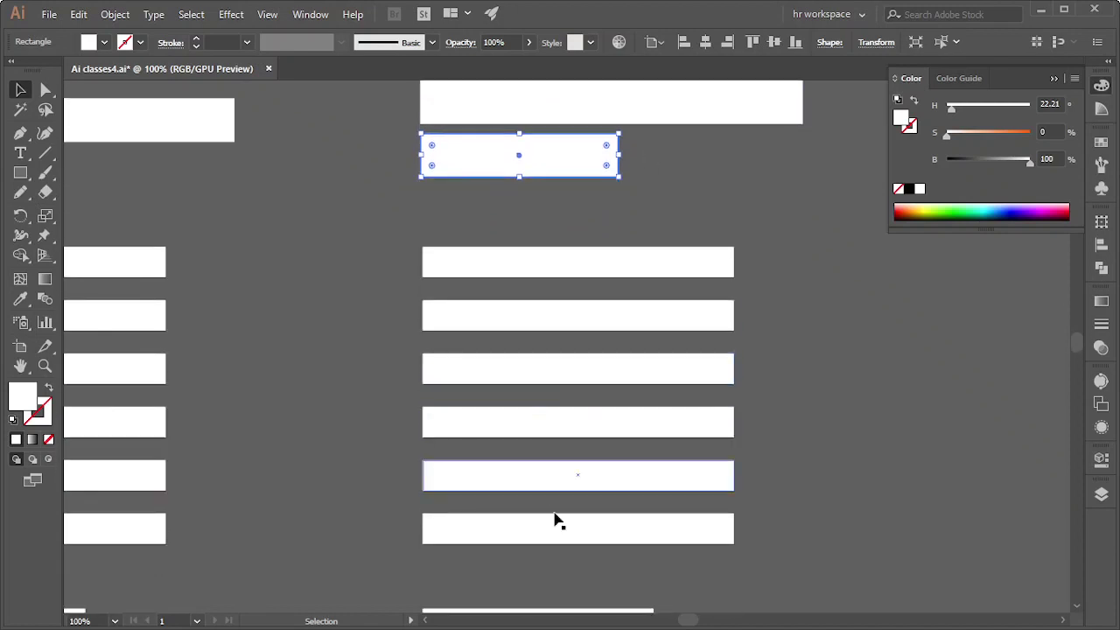
pyautogui.click(560, 535)
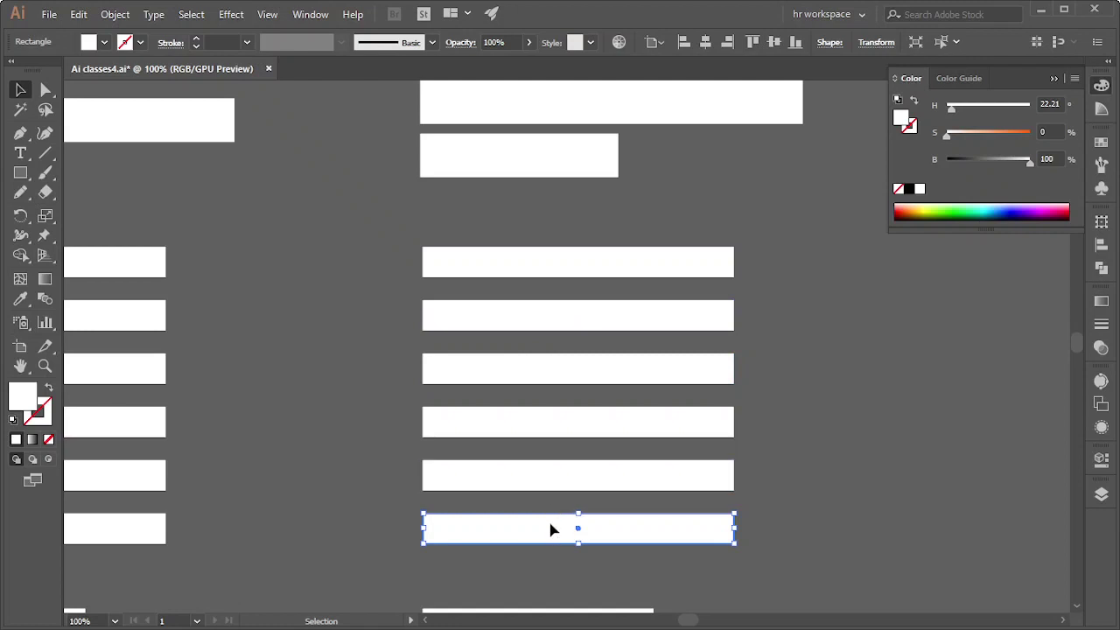
pyautogui.moveTo(550, 529); pyautogui.dragTo(545, 506)
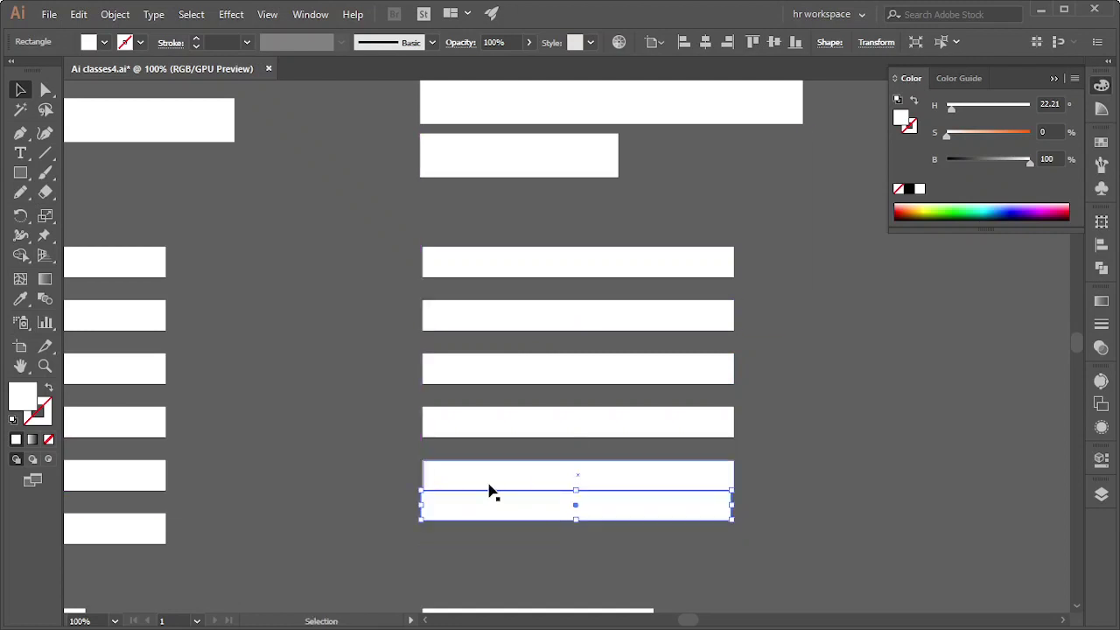
pyautogui.moveTo(488, 464); pyautogui.dragTo(484, 420)
pyautogui.moveTo(482, 376); pyautogui.dragTo(482, 365)
pyautogui.moveTo(499, 415); pyautogui.dragTo(497, 401)
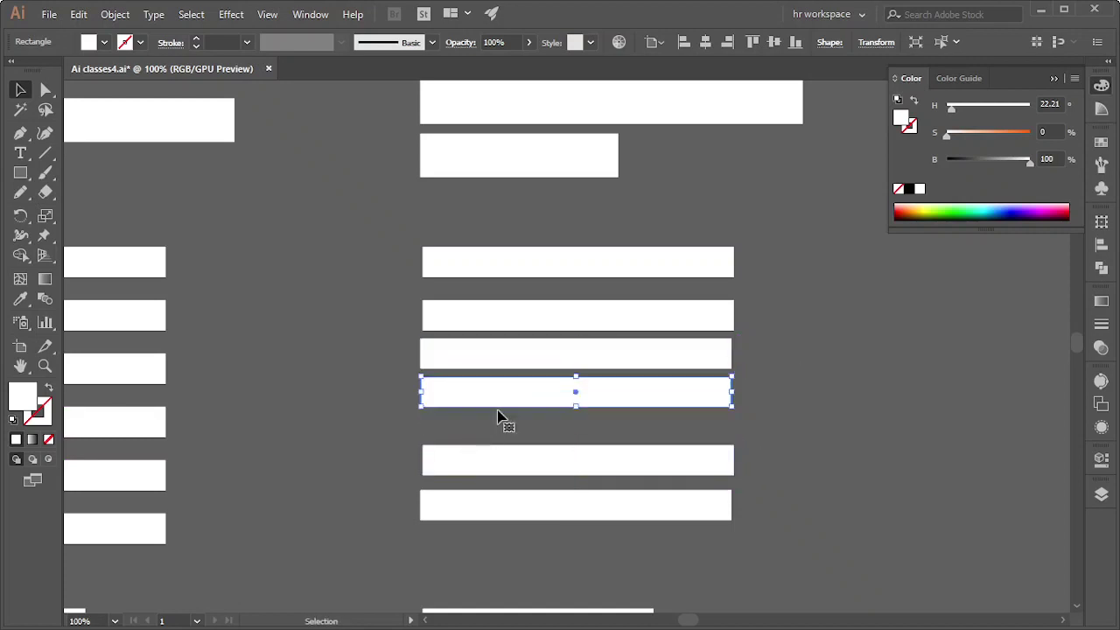
pyautogui.moveTo(497, 458); pyautogui.dragTo(503, 434)
pyautogui.moveTo(497, 504); pyautogui.dragTo(495, 481)
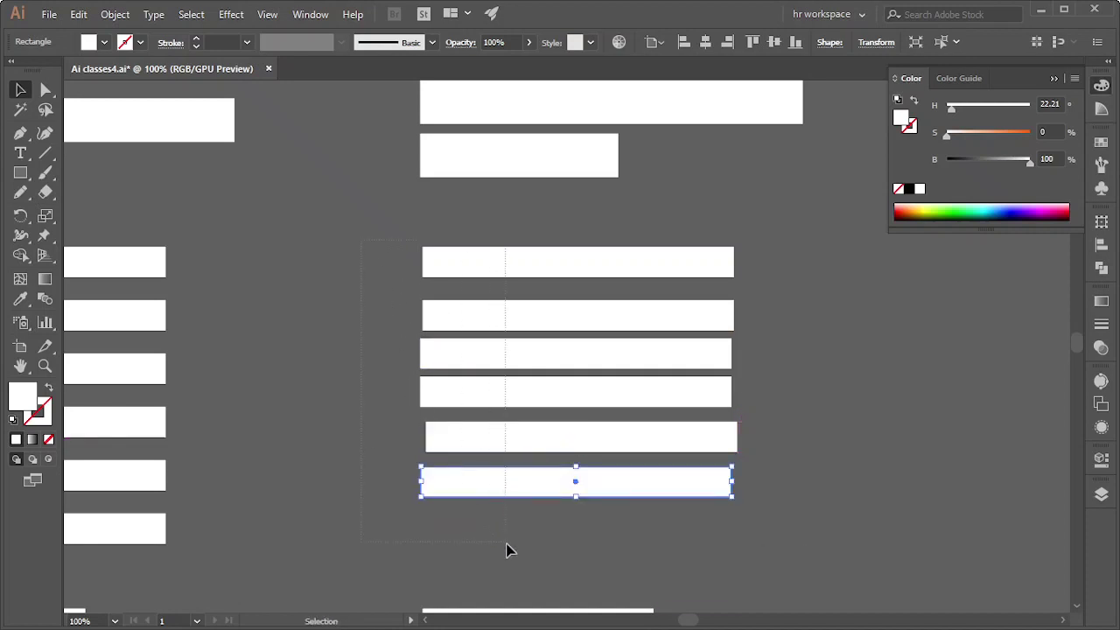
# - Select the six body-text bars and align their left edges to the topmost one as the key object
pyautogui.moveTo(506, 550); pyautogui.dragTo(505, 548)
pyautogui.click(458, 266)
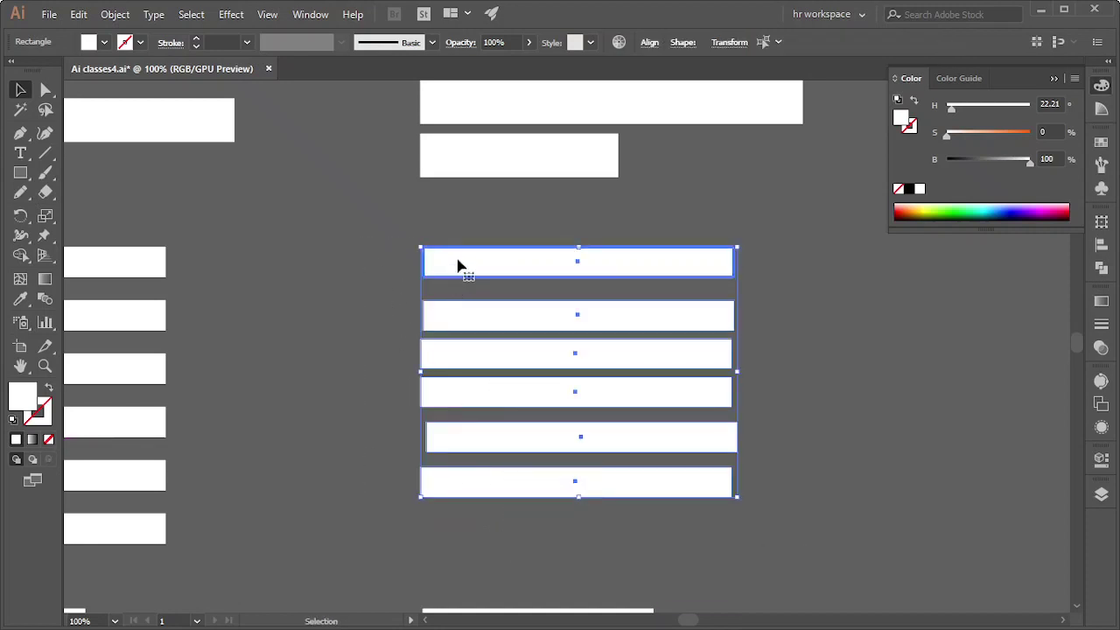
pyautogui.click(648, 43)
pyautogui.click(486, 90)
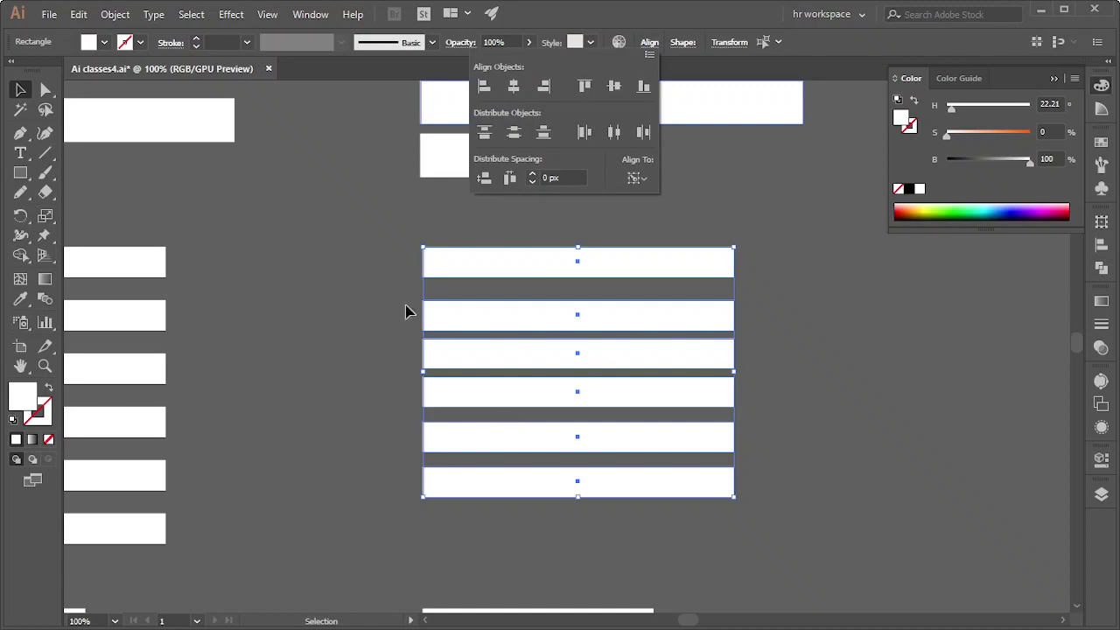
# - Align to the selection instead and distribute the six body-text bars evenly by their vertical centers
pyautogui.click(644, 186)
pyautogui.click(652, 200)
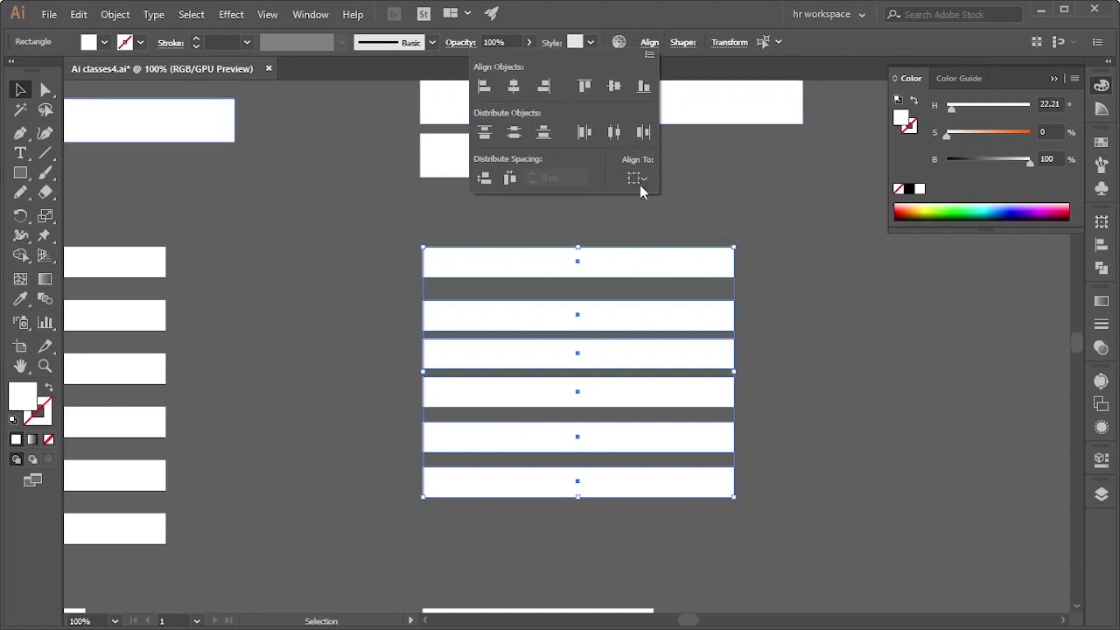
pyautogui.click(508, 140)
pyautogui.click(770, 328)
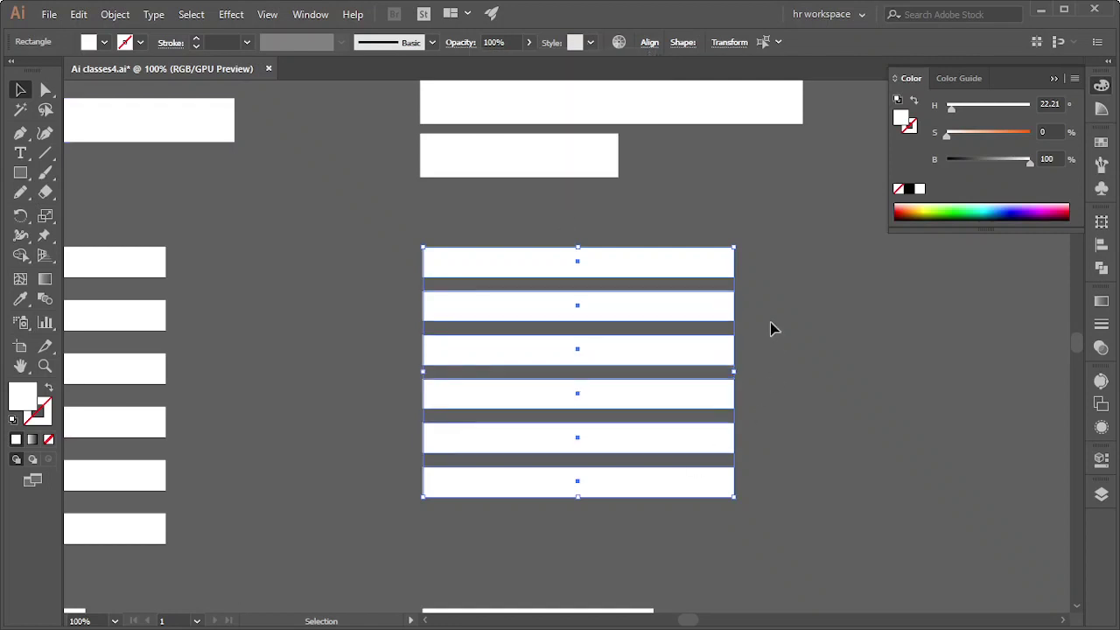
pyautogui.click(772, 327)
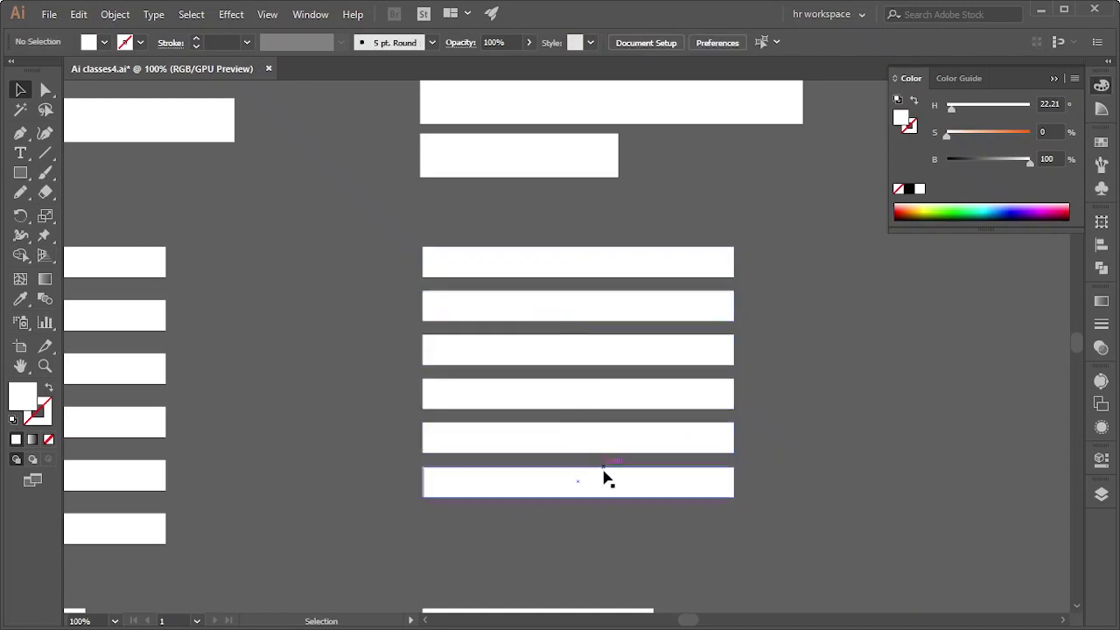
# - Move the last two body-text bars up and redistribute all six by their vertical centers at the tighter spacing
pyautogui.moveTo(594, 450); pyautogui.dragTo(595, 438)
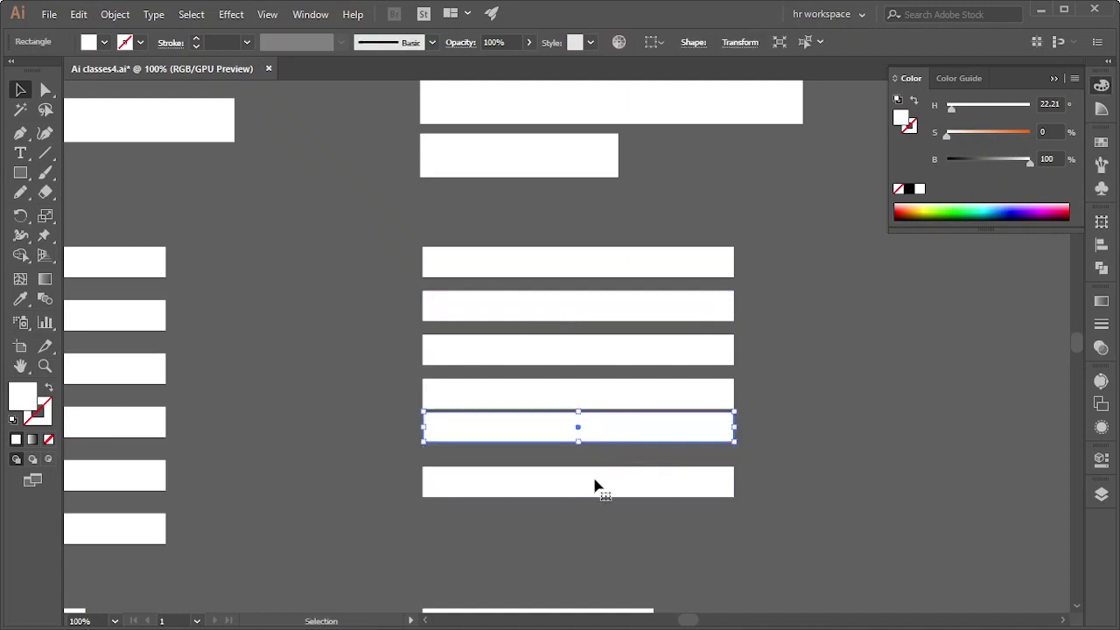
pyautogui.moveTo(592, 488); pyautogui.dragTo(591, 472)
pyautogui.hotkey('ctrl', 'a')
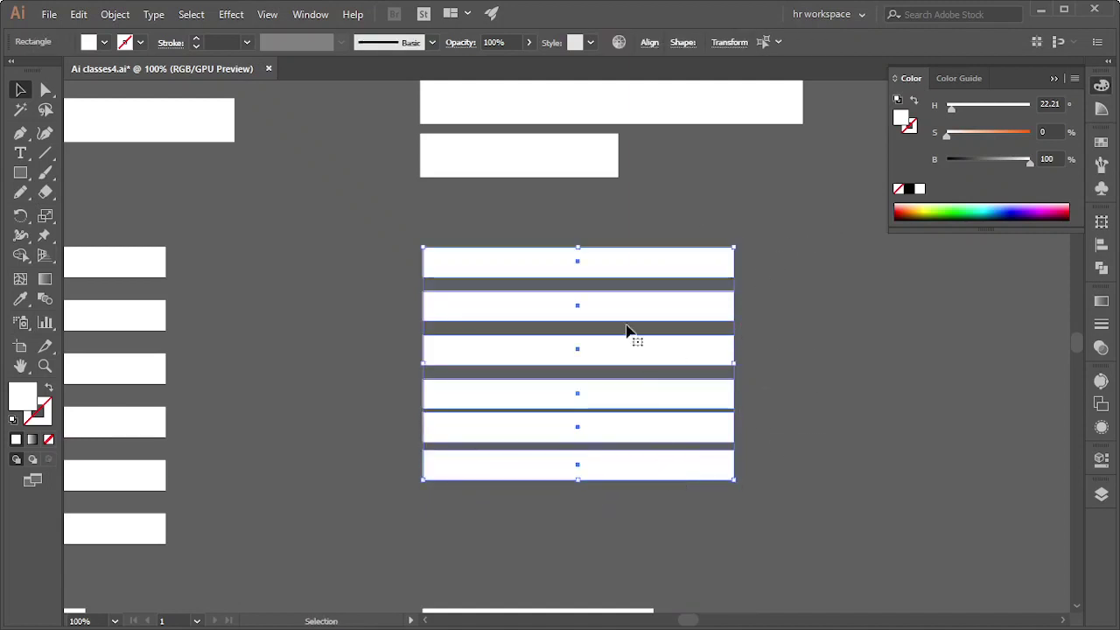
pyautogui.click(648, 43)
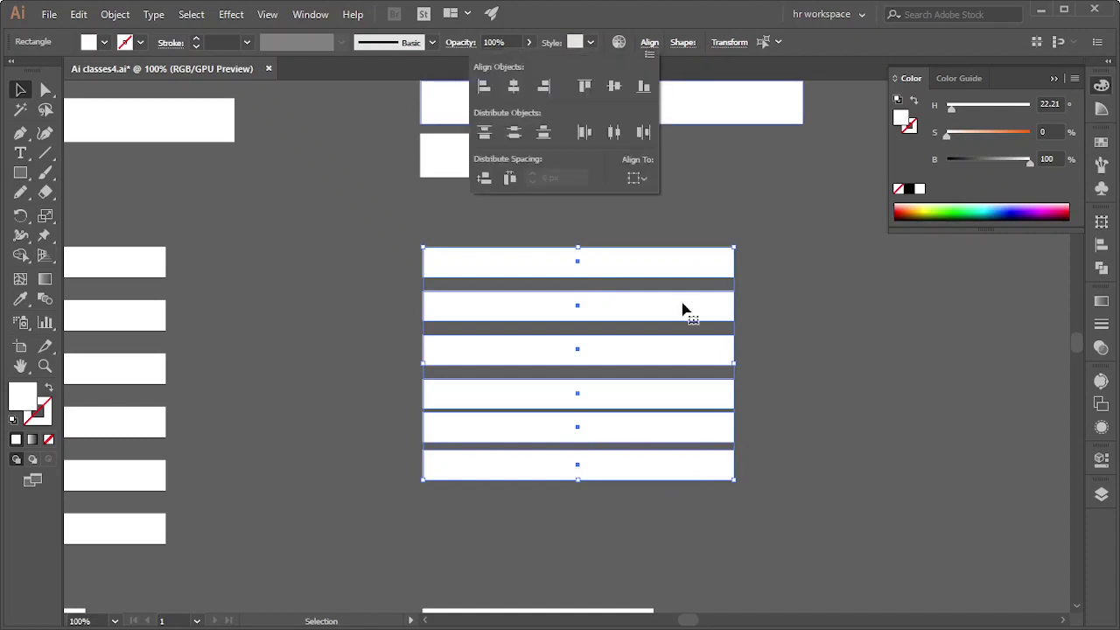
pyautogui.click(513, 133)
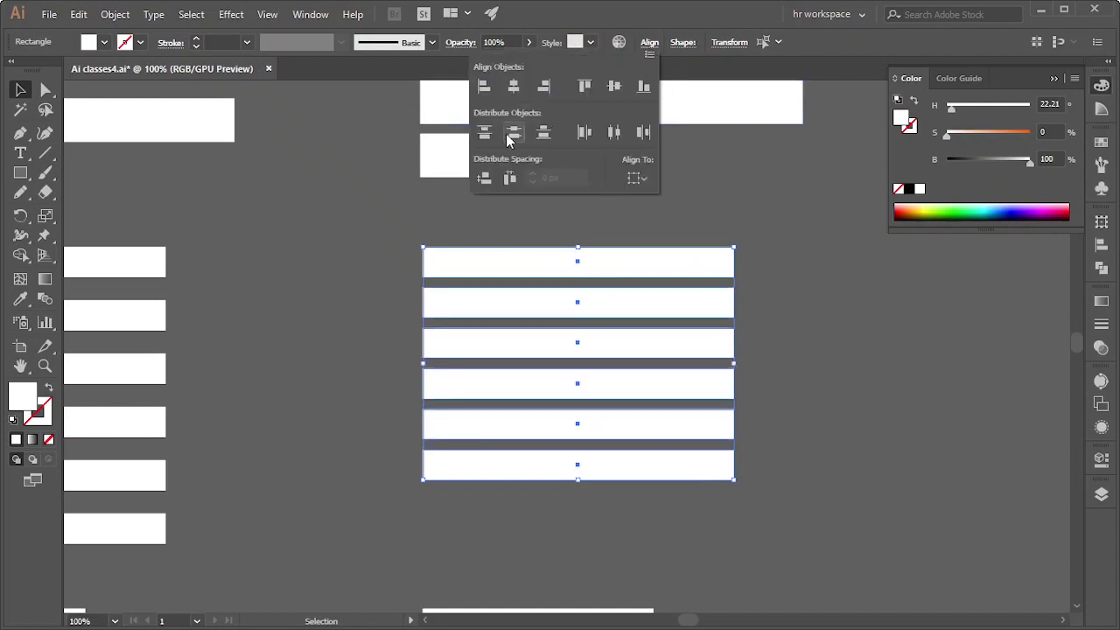
pyautogui.click(879, 396)
pyautogui.click(873, 394)
# - Nudge the six body-text bars up as a block toward the headline bars and left to match the headline's left edge
pyautogui.scroll(-2, 874, 394)
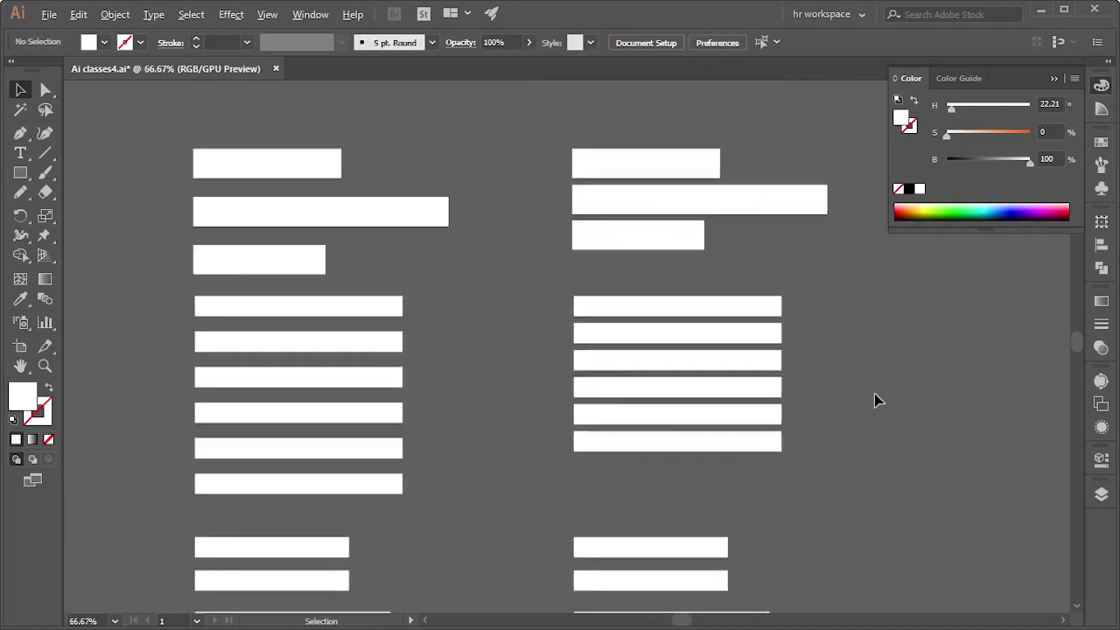
pyautogui.scroll(2, 758, 490)
pyautogui.scroll(1, 758, 497)
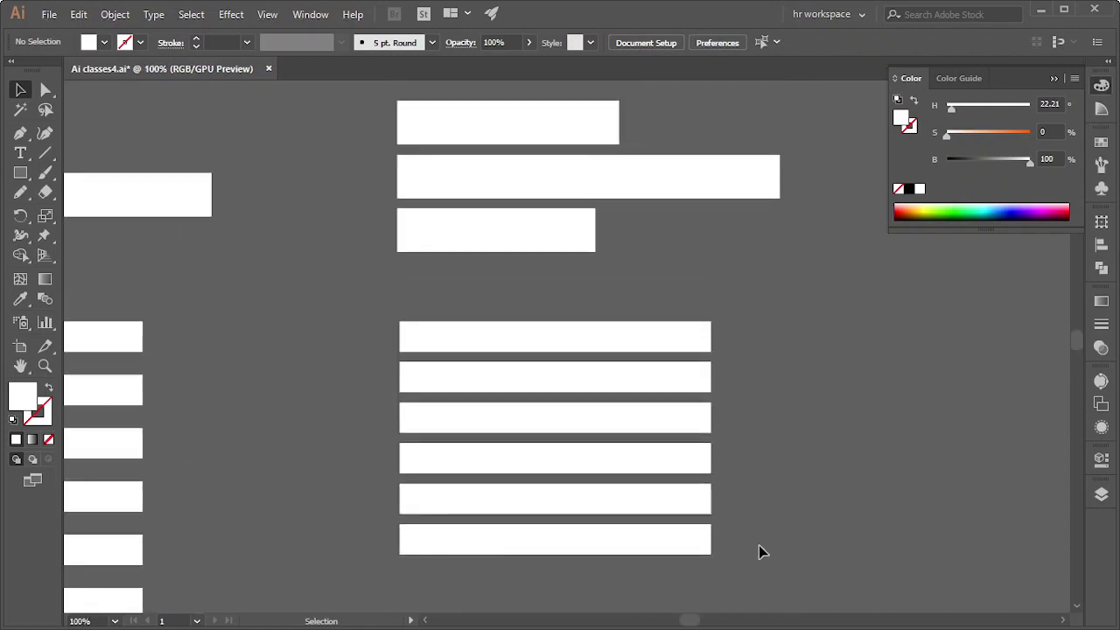
pyautogui.moveTo(728, 563); pyautogui.dragTo(789, 415)
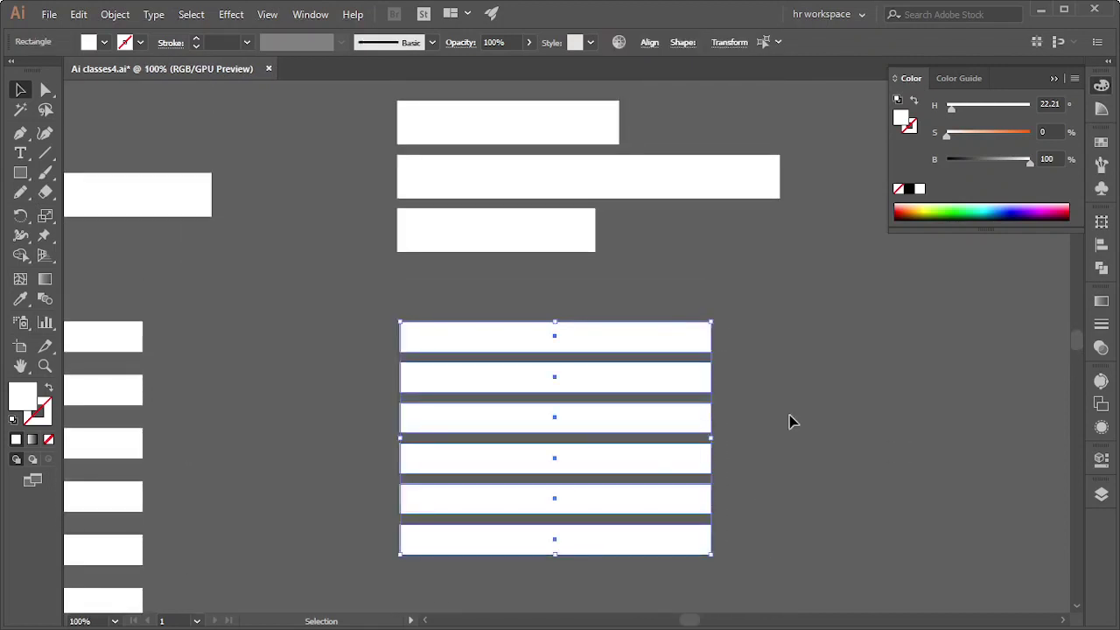
pyautogui.press('Up')
pyautogui.press('Up')
pyautogui.press('Up')
pyautogui.press('Up')
pyautogui.press('Up')
pyautogui.press('Up')
pyautogui.press('Up')
pyautogui.press('Up')
pyautogui.press('Up')
pyautogui.press('Up')
pyautogui.press('Up')
pyautogui.press('Up')
pyautogui.press('Up')
pyautogui.press('Up')
pyautogui.press('Up')
pyautogui.press('Up')
pyautogui.press('Up')
pyautogui.press('Up')
pyautogui.press('Up')
pyautogui.press('Up')
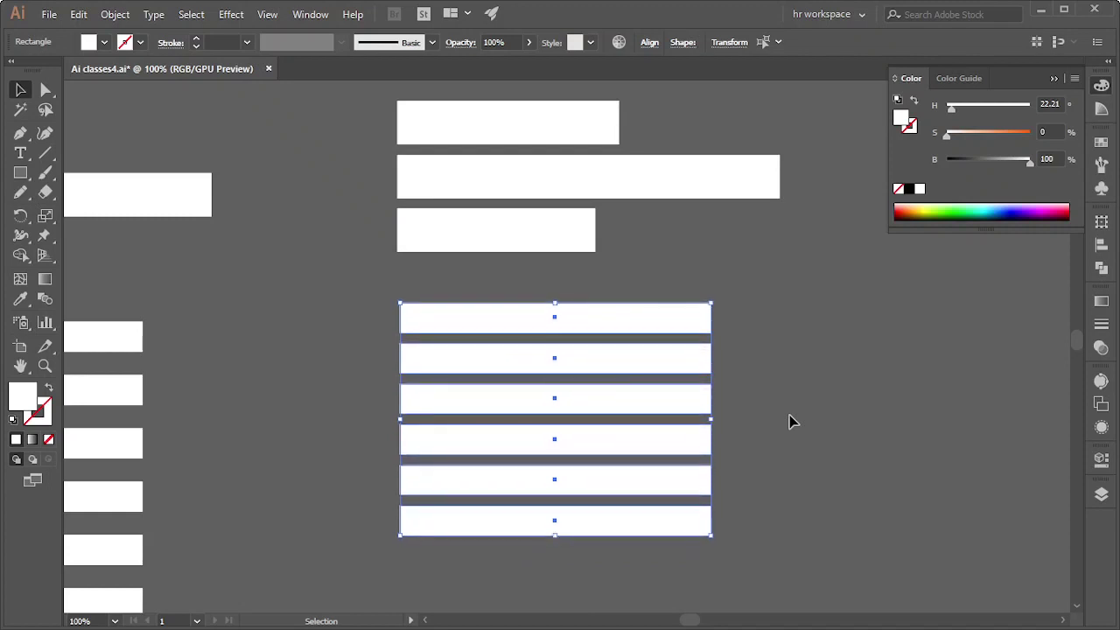
pyautogui.press('Left')
pyautogui.press('Left')
pyautogui.press('Left')
pyautogui.press('Left')
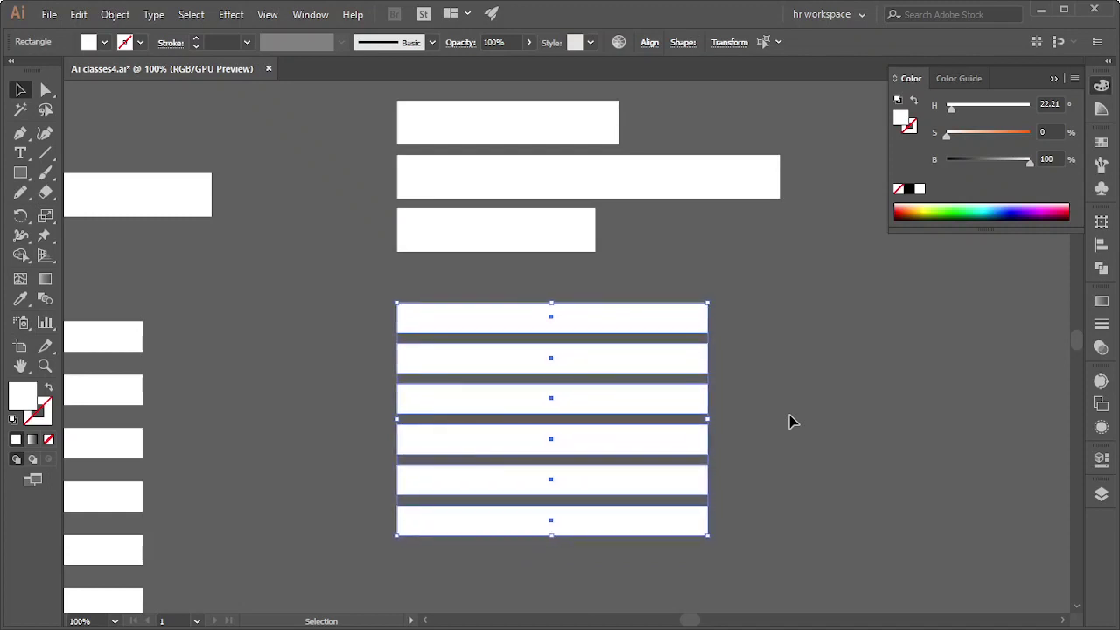
pyautogui.press('Up')
pyautogui.press('Up')
pyautogui.press('Up')
pyautogui.press('Up')
pyautogui.press('Up')
pyautogui.press('Up')
pyautogui.press('Up')
pyautogui.press('Up')
pyautogui.press('Up')
pyautogui.press('Up')
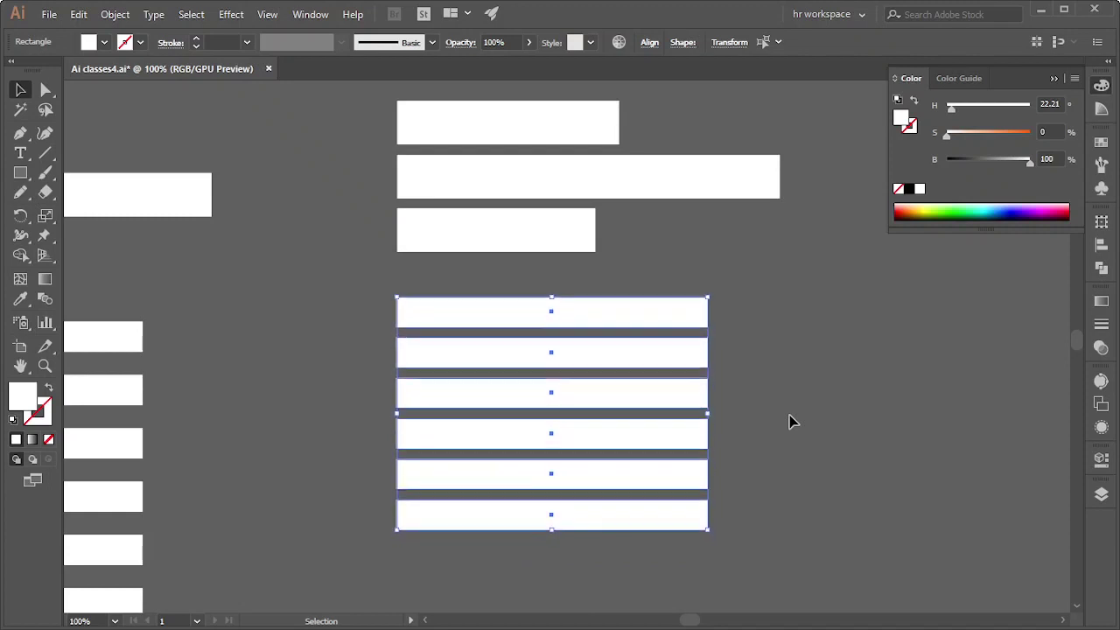
pyautogui.click(820, 434)
# - Move the two longer, thinner bars of the bottom group up beneath the two shorter bars
pyautogui.scroll(-1, 819, 428)
pyautogui.scroll(-2, 771, 525)
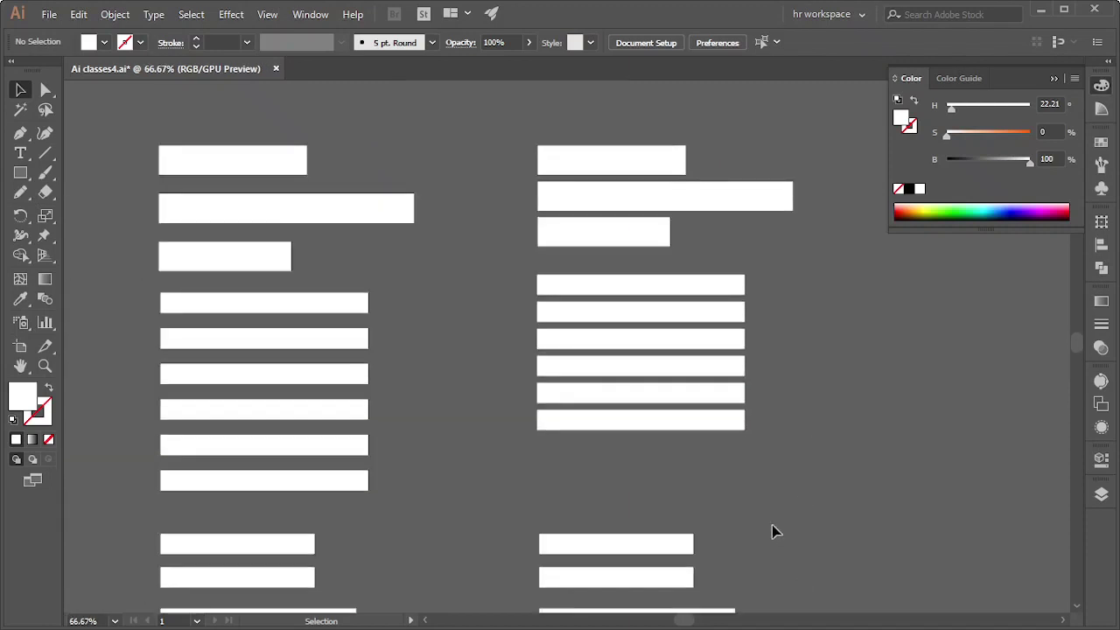
pyautogui.scroll(-1, 691, 570)
pyautogui.scroll(2, 744, 577)
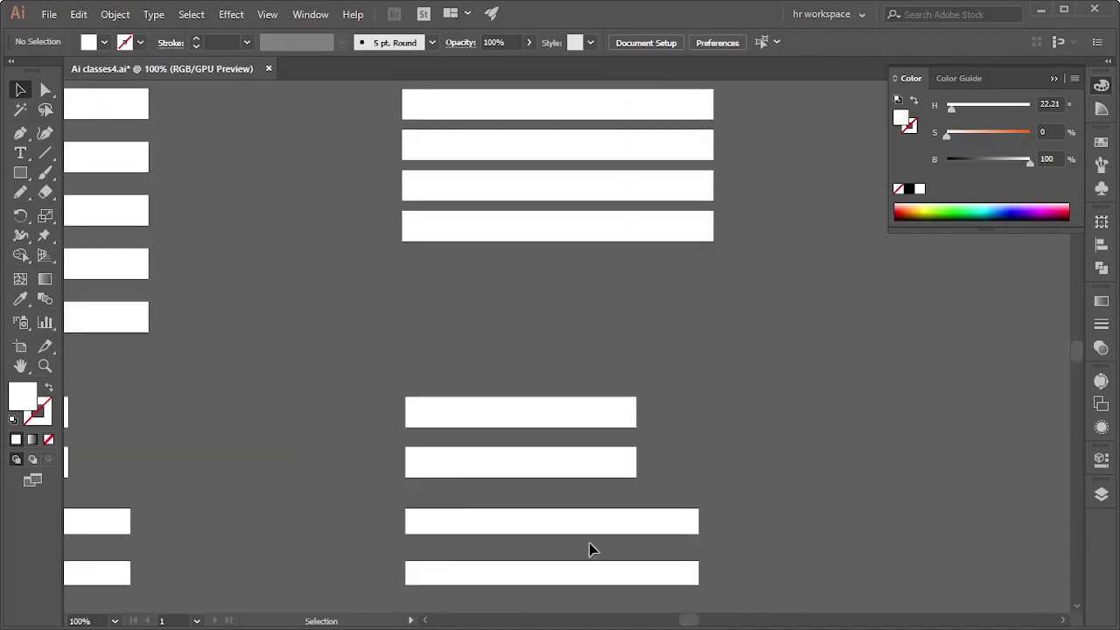
pyautogui.scroll(-2, 582, 533)
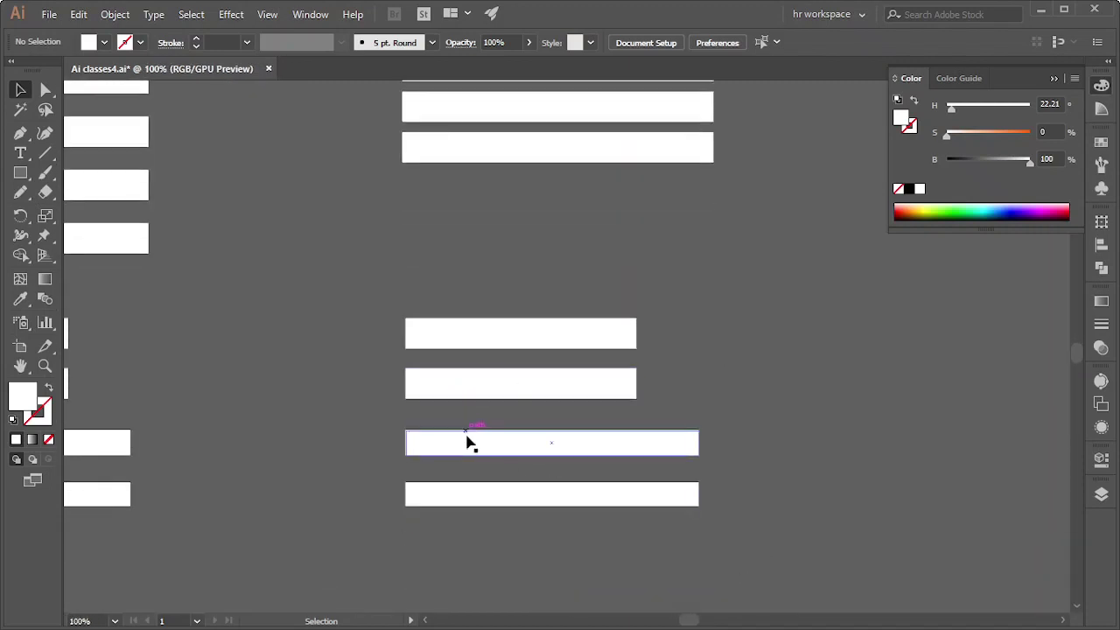
pyautogui.moveTo(463, 455); pyautogui.dragTo(462, 428)
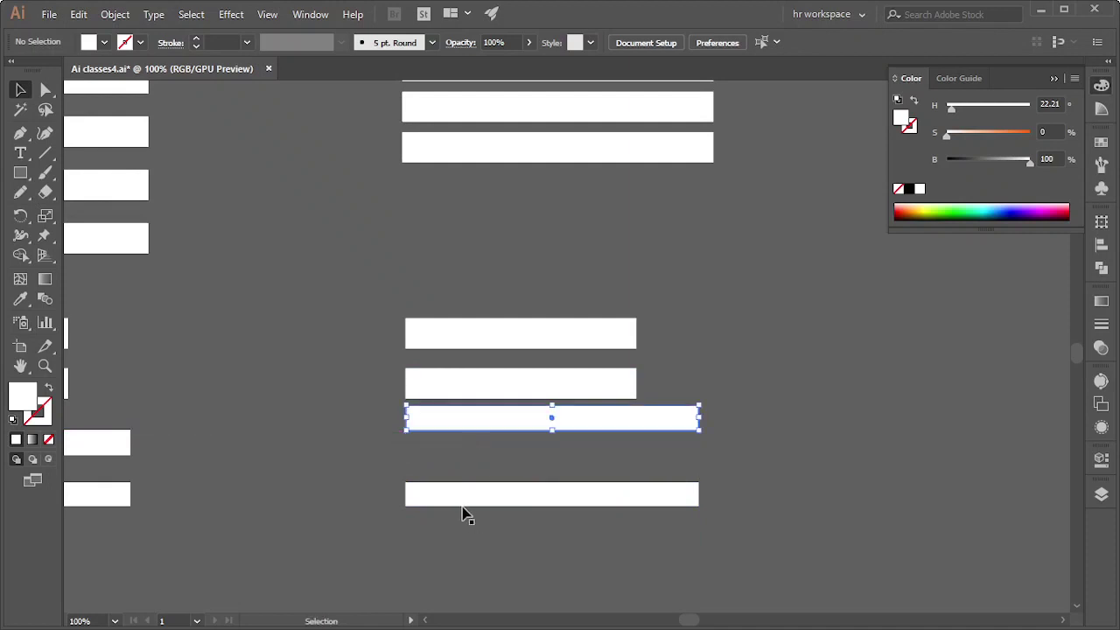
pyautogui.moveTo(454, 489); pyautogui.dragTo(450, 451)
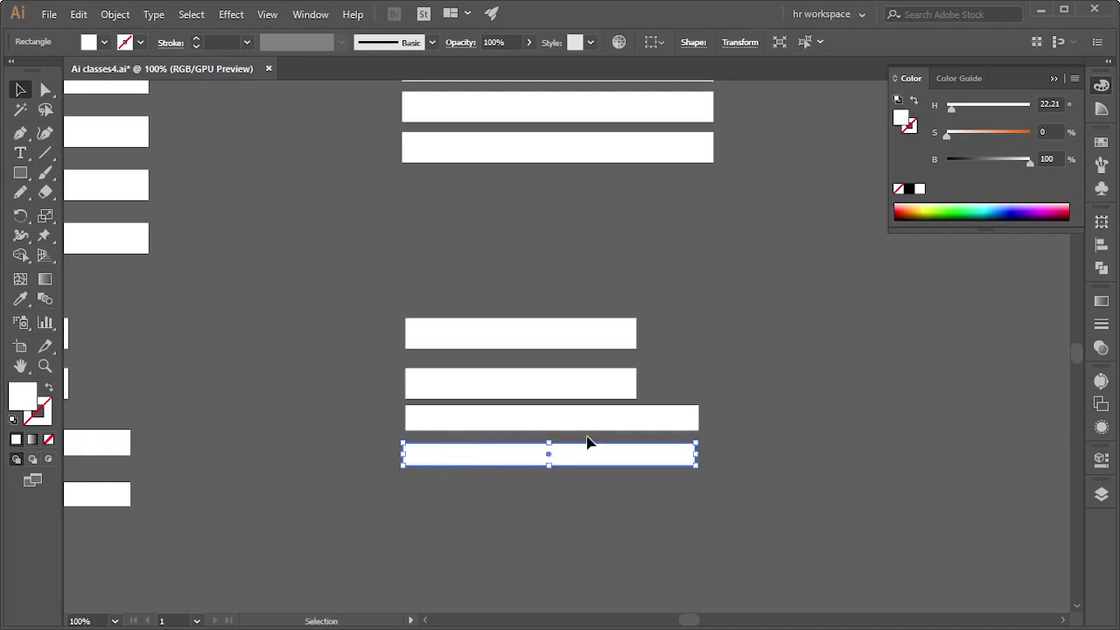
# - Align the left edges of the four bottom-group bars to the uppermost one as the key object
pyautogui.moveTo(404, 269); pyautogui.dragTo(514, 481)
pyautogui.click(452, 341)
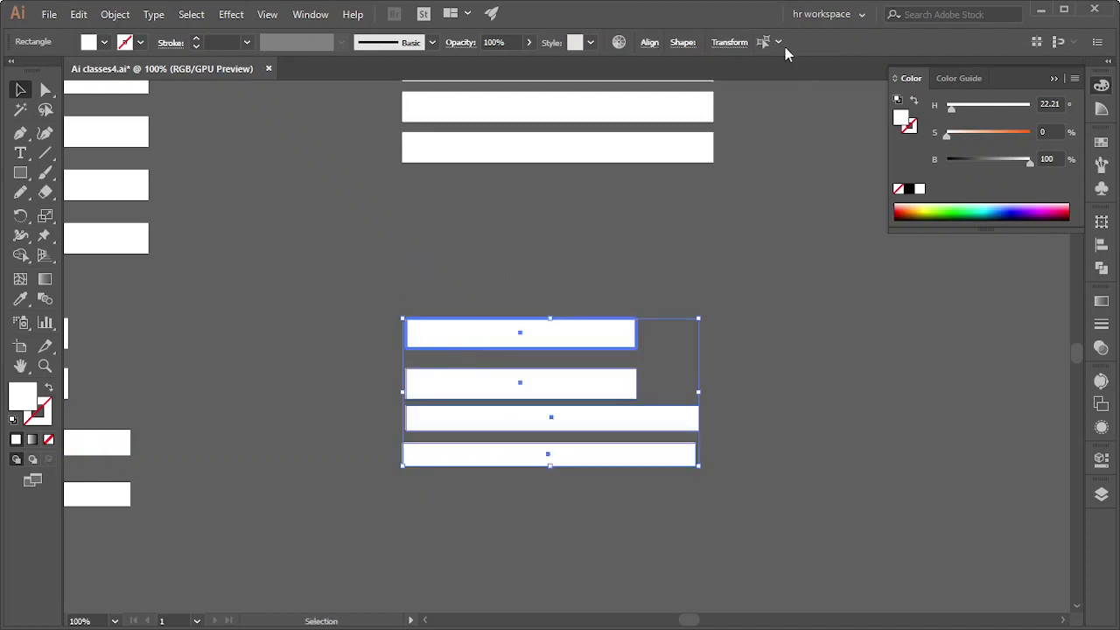
pyautogui.click(649, 44)
pyautogui.click(483, 85)
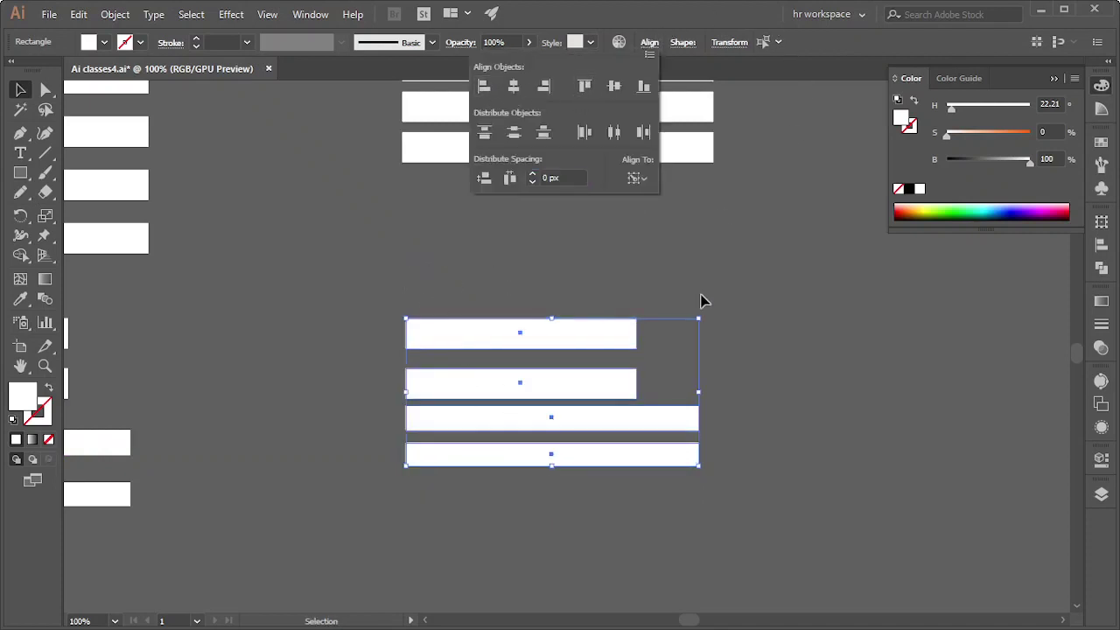
pyautogui.click(815, 257)
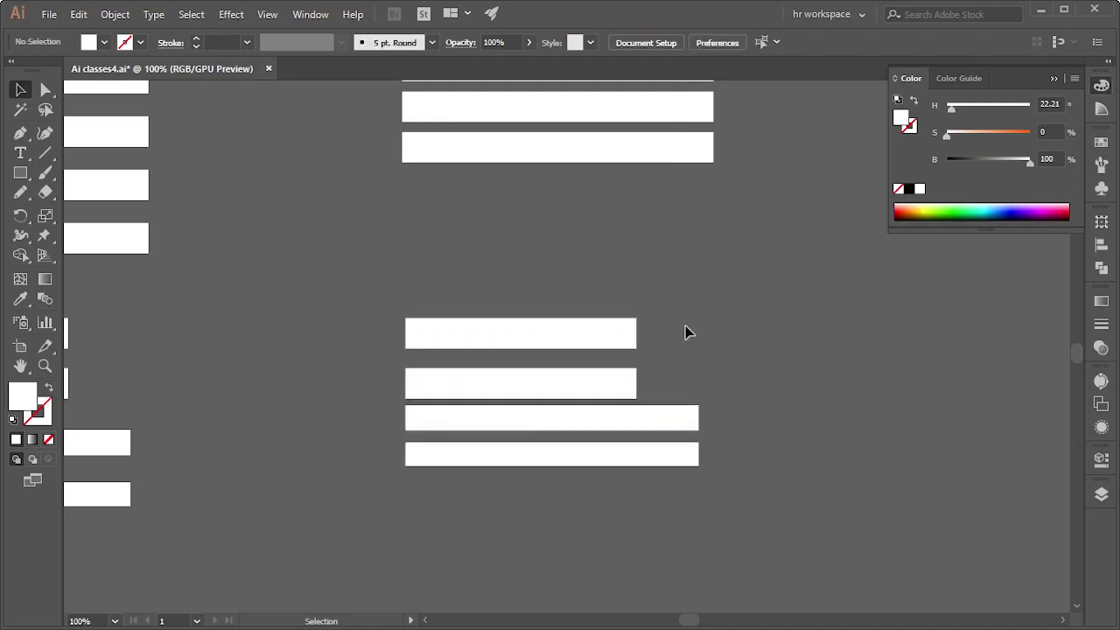
# - Nudge the lowest bar of the bottom group up to tighten its gap with the bar above
pyautogui.click(504, 455)
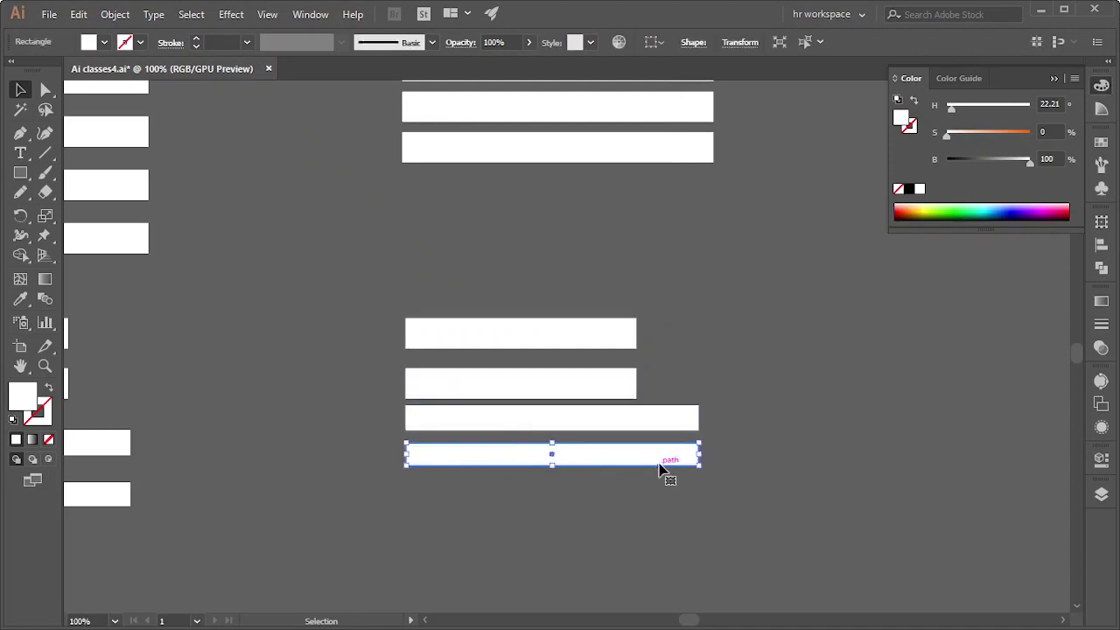
pyautogui.press('Up')
pyautogui.press('Up')
pyautogui.press('Up')
pyautogui.press('Up')
pyautogui.press('Up')
pyautogui.press('Up')
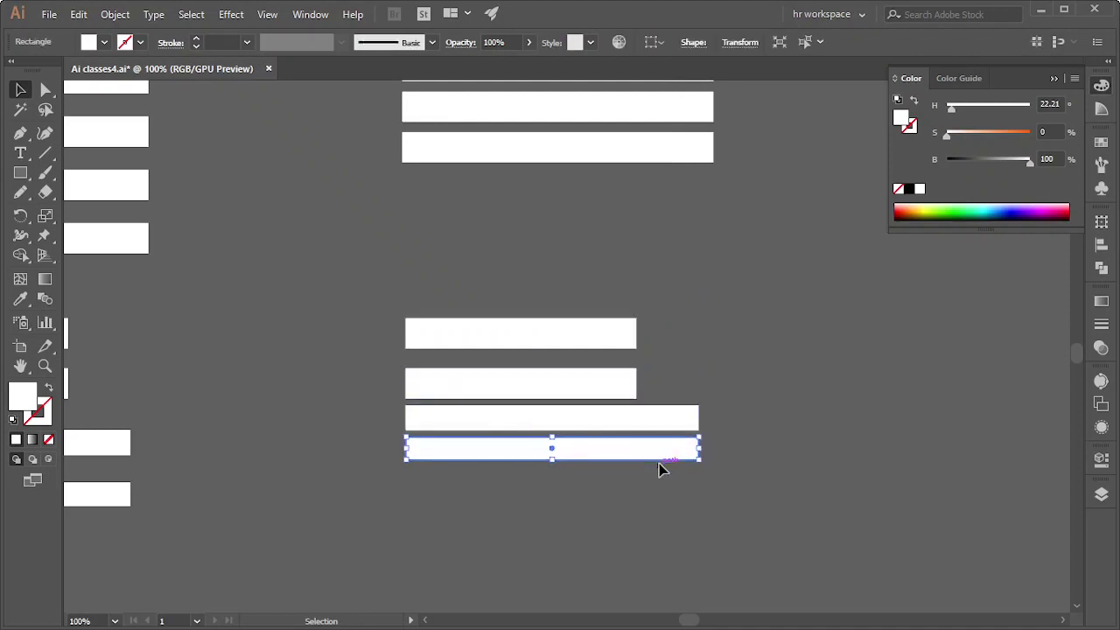
pyautogui.click(752, 369)
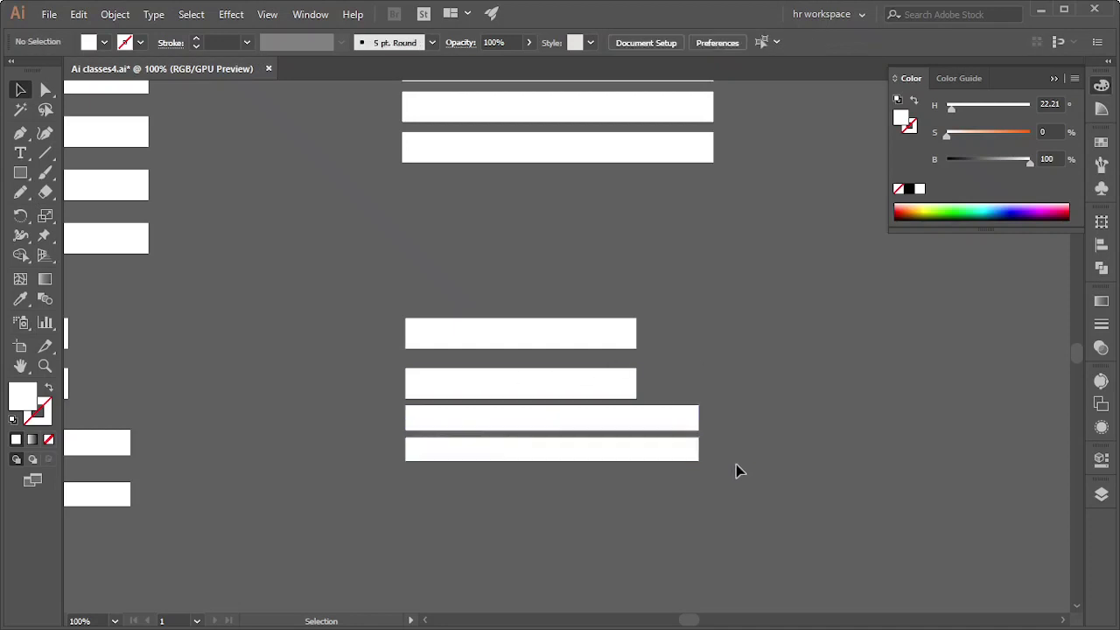
# - Nudge the four bottom-group bars up as a block toward the body-text bars
pyautogui.moveTo(497, 300); pyautogui.dragTo(697, 386)
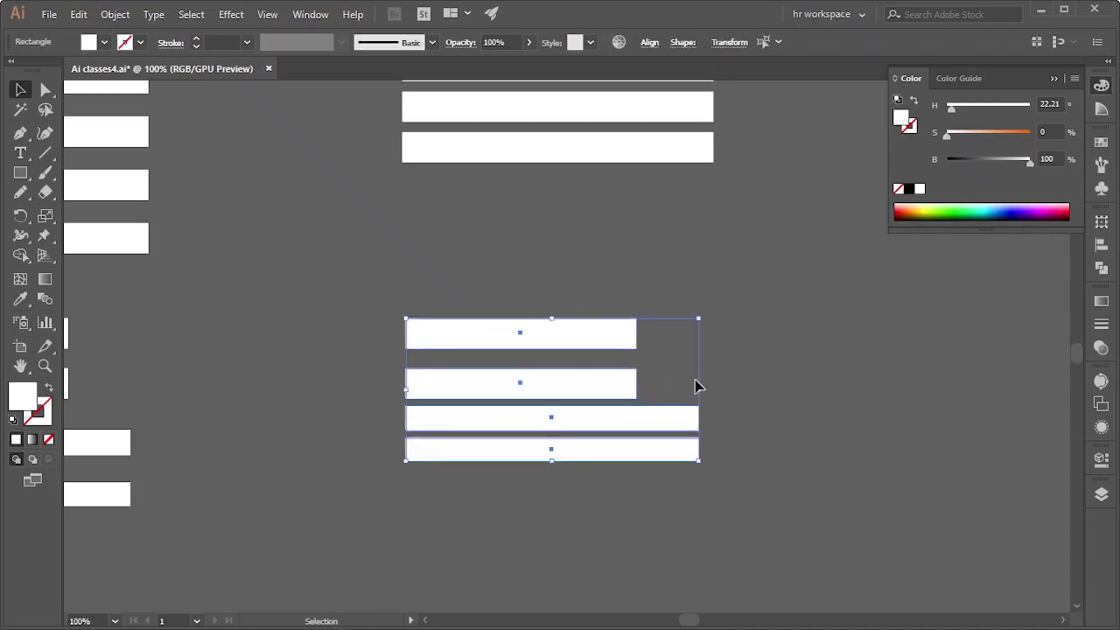
pyautogui.press('Up')
pyautogui.press('Up')
pyautogui.press('Up')
pyautogui.press('Up')
pyautogui.press('Up')
pyautogui.press('Up')
pyautogui.press('Up')
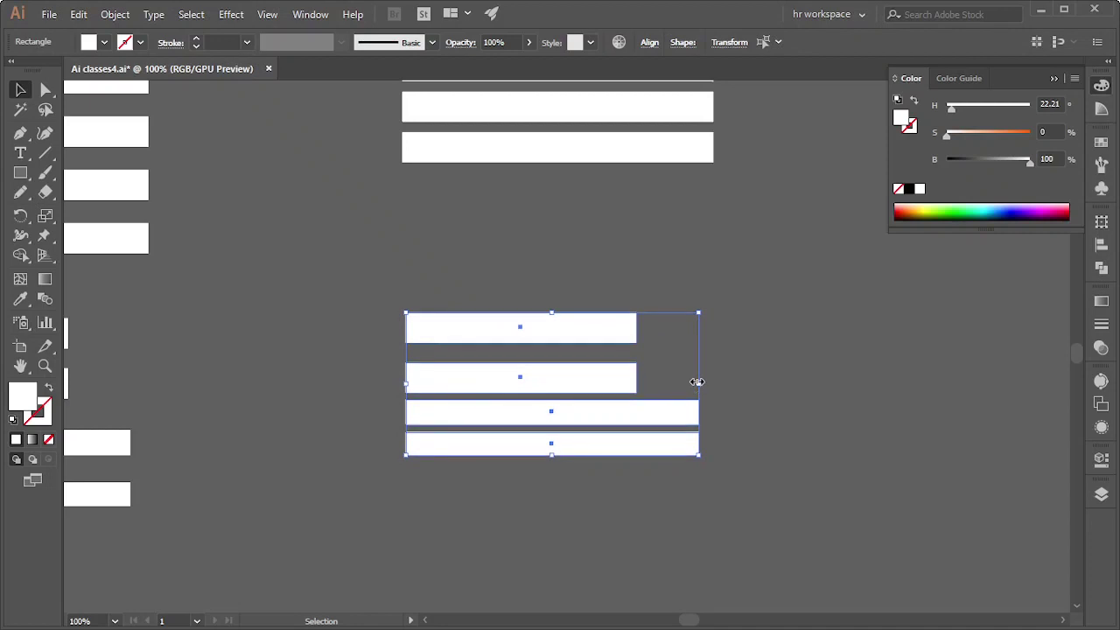
pyautogui.scroll(-4, 807, 362)
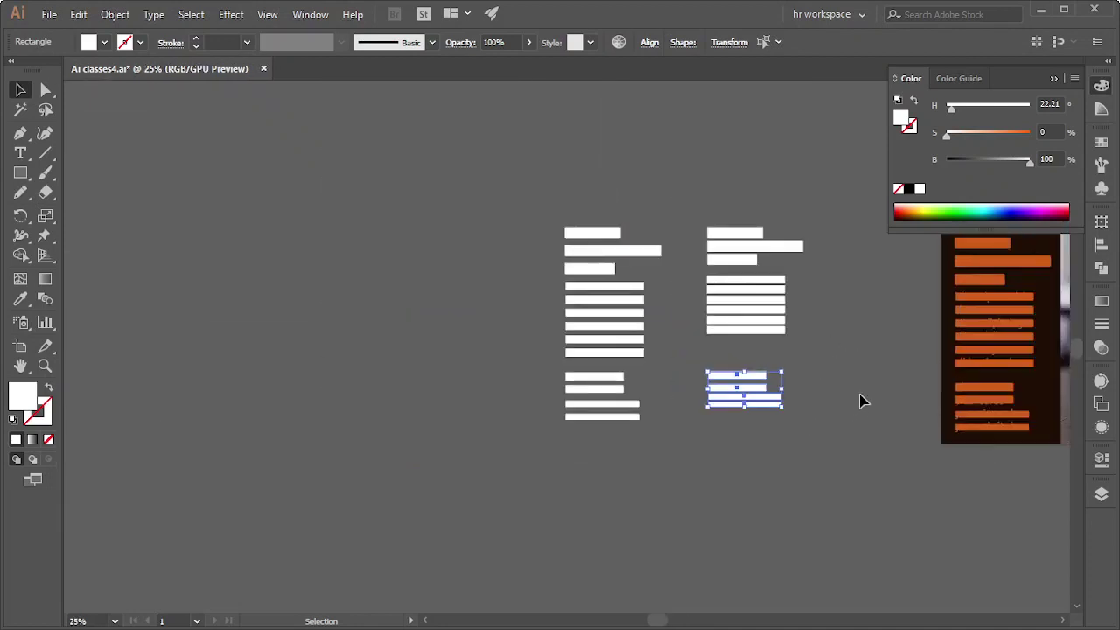
pyautogui.click(874, 413)
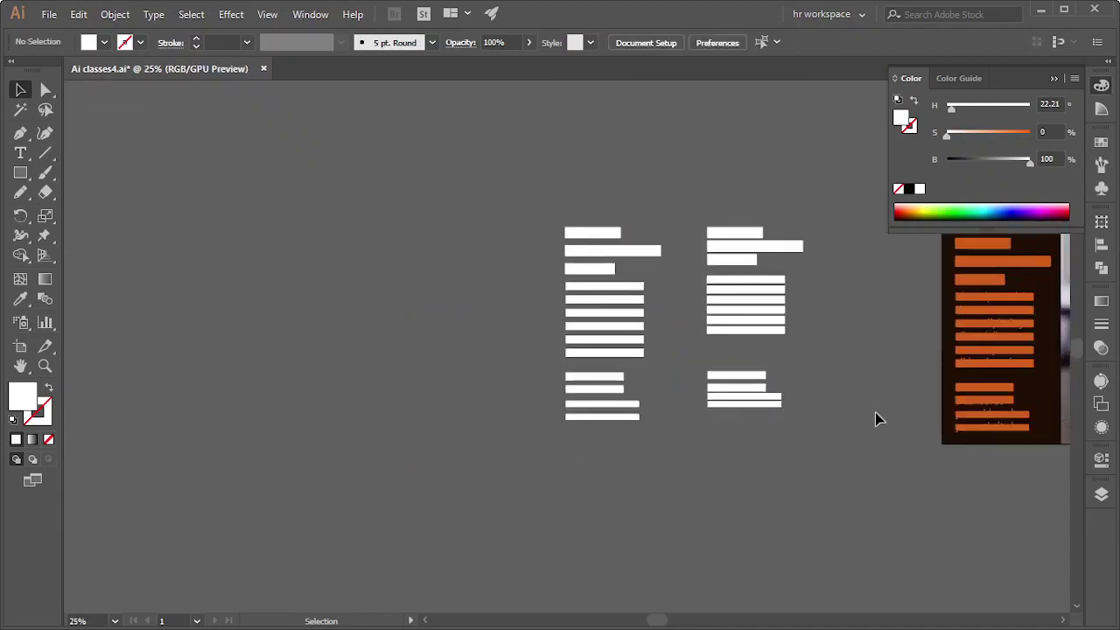
# - Nudge the six body-text bars of the tightened copy down slightly to widen the gap below the headline bars
pyautogui.moveTo(852, 362); pyautogui.dragTo(792, 423)
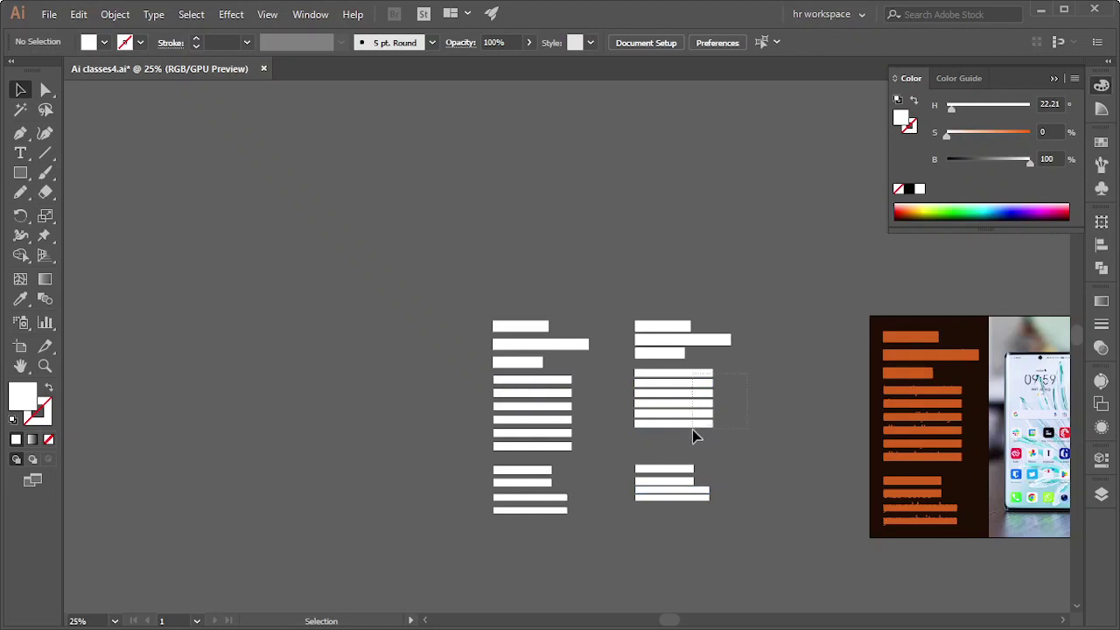
pyautogui.moveTo(691, 429); pyautogui.dragTo(693, 430)
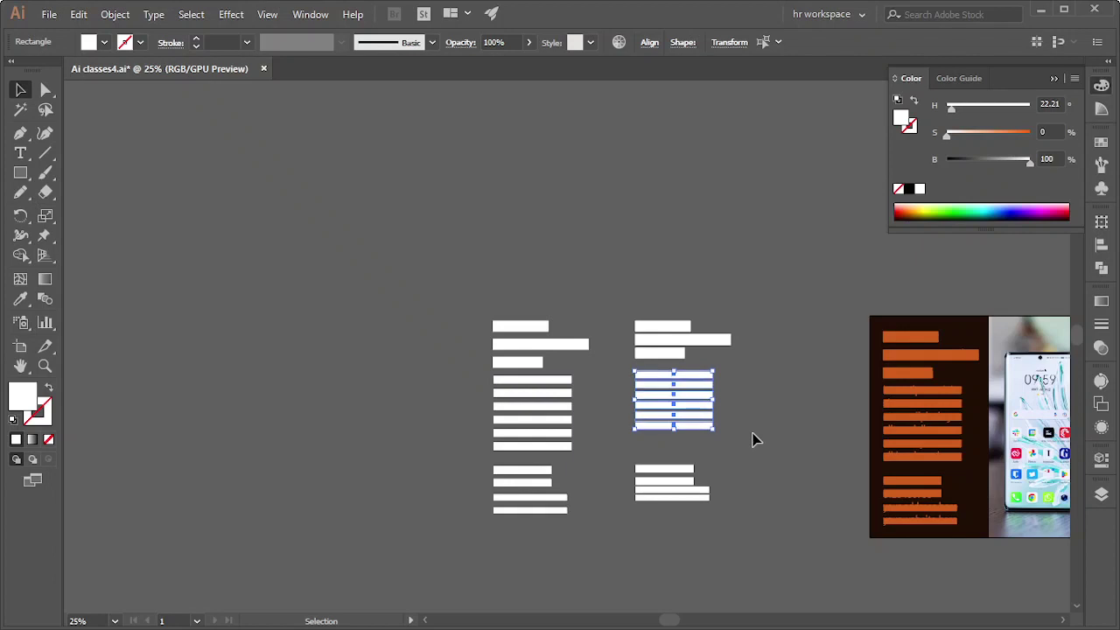
pyautogui.click(589, 272)
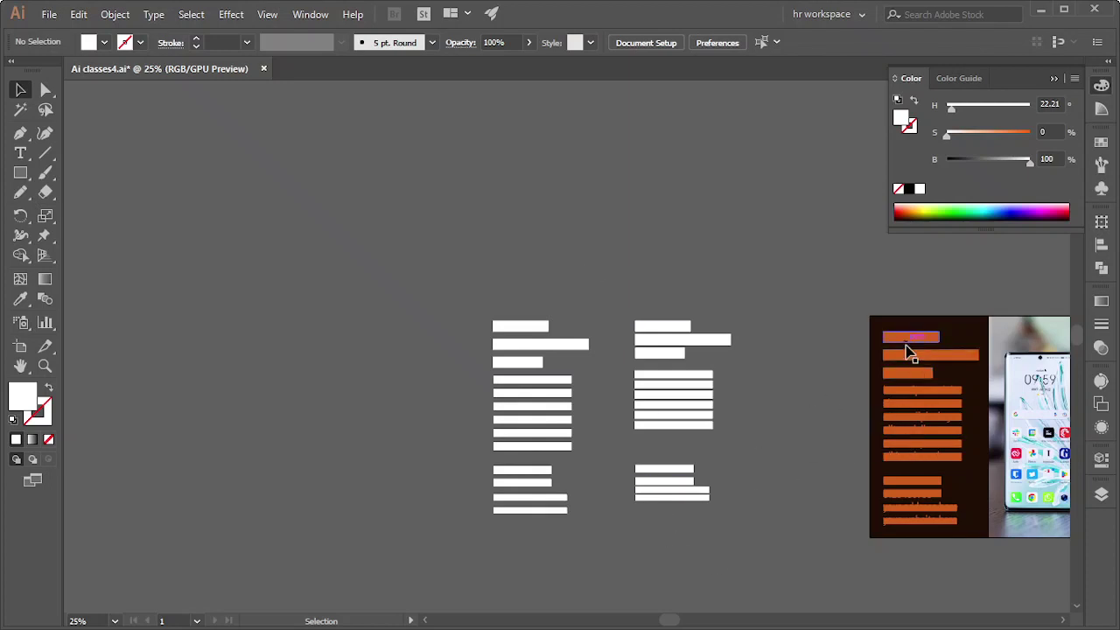
# - Delete the three orange bars covering the headline on the flyer
pyautogui.scroll(1, 947, 399)
pyautogui.moveTo(951, 492); pyautogui.dragTo(688, 434)
pyautogui.scroll(1, 688, 467)
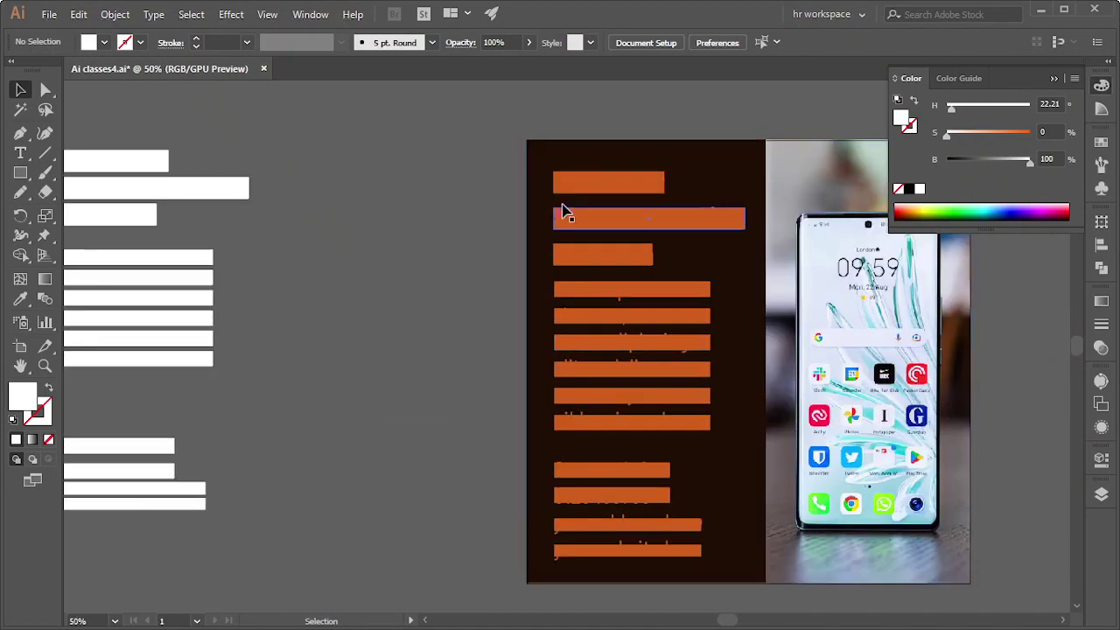
pyautogui.click(610, 186)
pyautogui.press('Delete')
pyautogui.click(633, 223)
pyautogui.press('Delete')
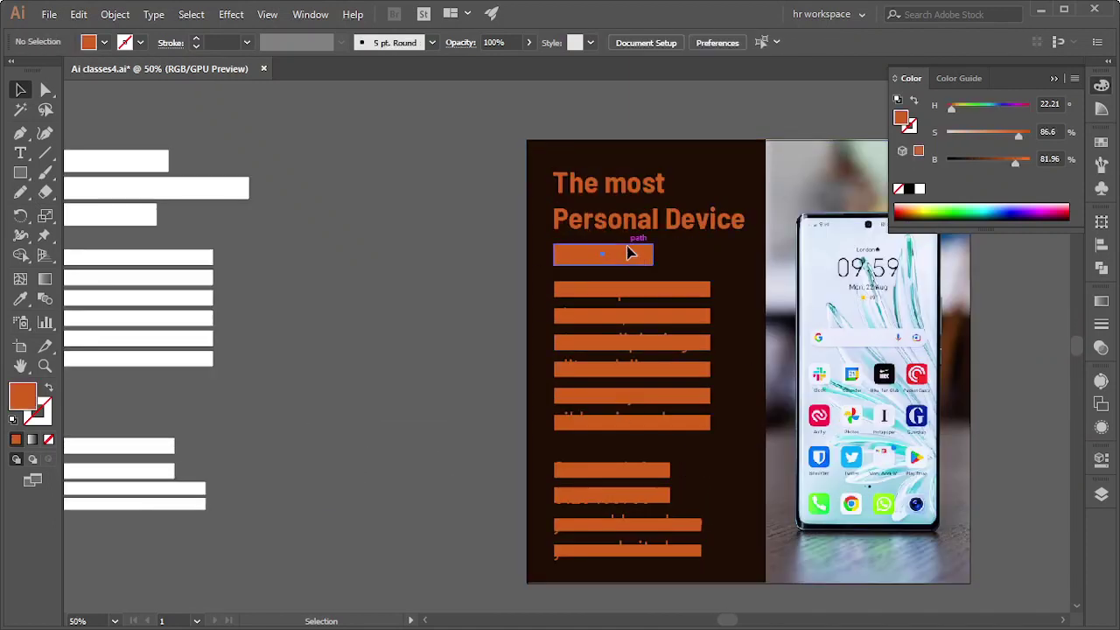
pyautogui.click(628, 254)
pyautogui.press('Delete')
# - Delete the six orange bars covering the body text on the flyer
pyautogui.moveTo(359, 358); pyautogui.dragTo(506, 382)
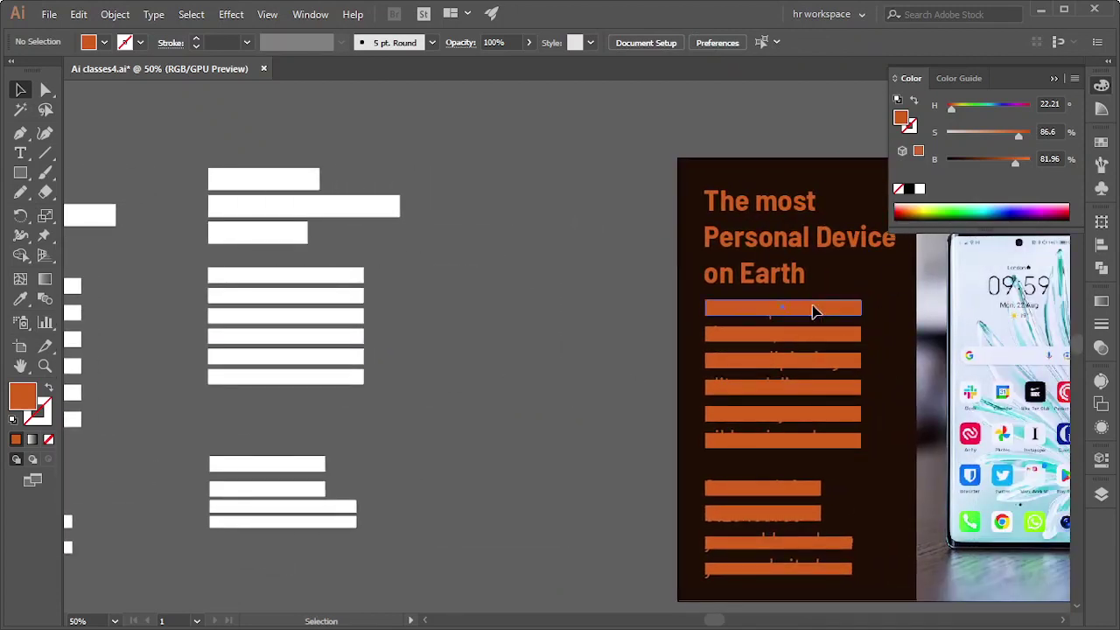
pyautogui.click(812, 308)
pyautogui.press('Delete')
pyautogui.click(804, 334)
pyautogui.press('Delete')
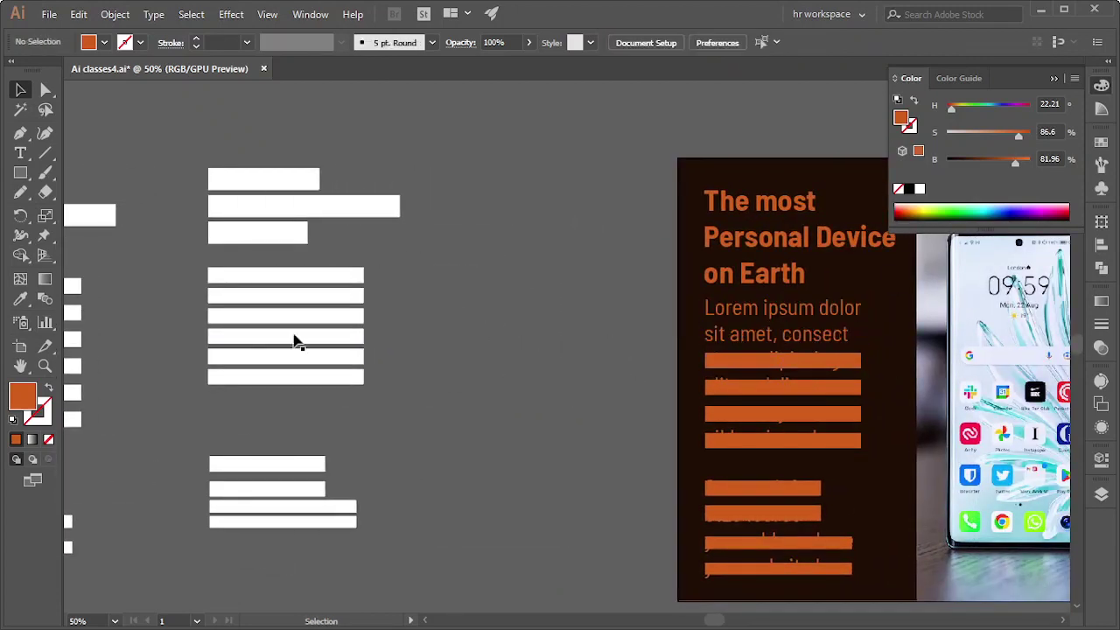
pyautogui.click(774, 362)
pyautogui.press('Delete')
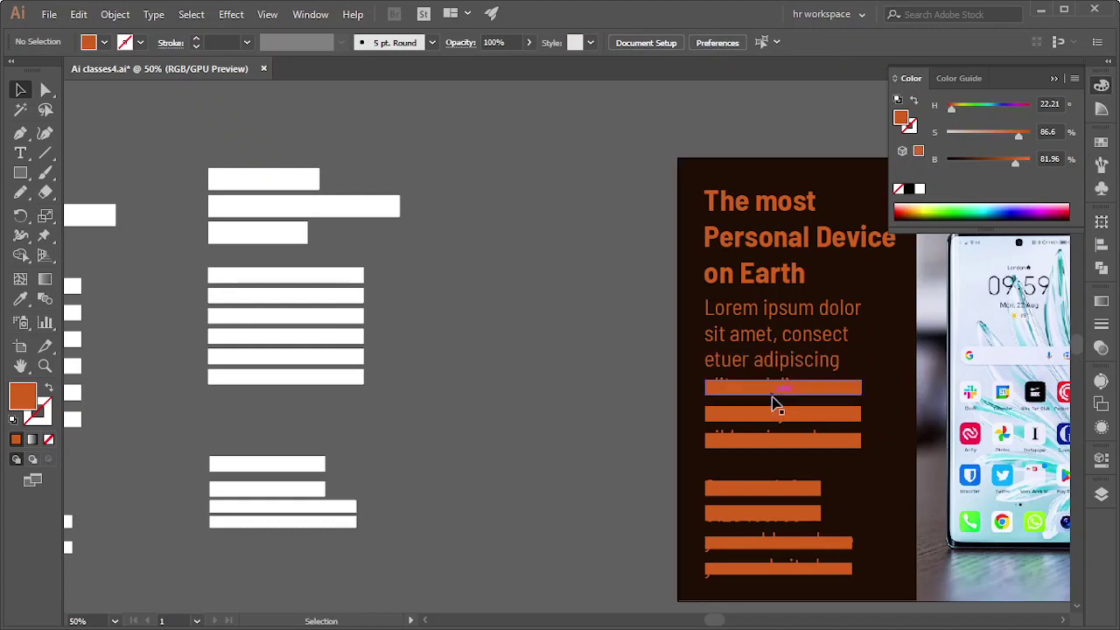
pyautogui.click(776, 390)
pyautogui.press('Delete')
pyautogui.click(781, 414)
pyautogui.press('Delete')
pyautogui.click(792, 442)
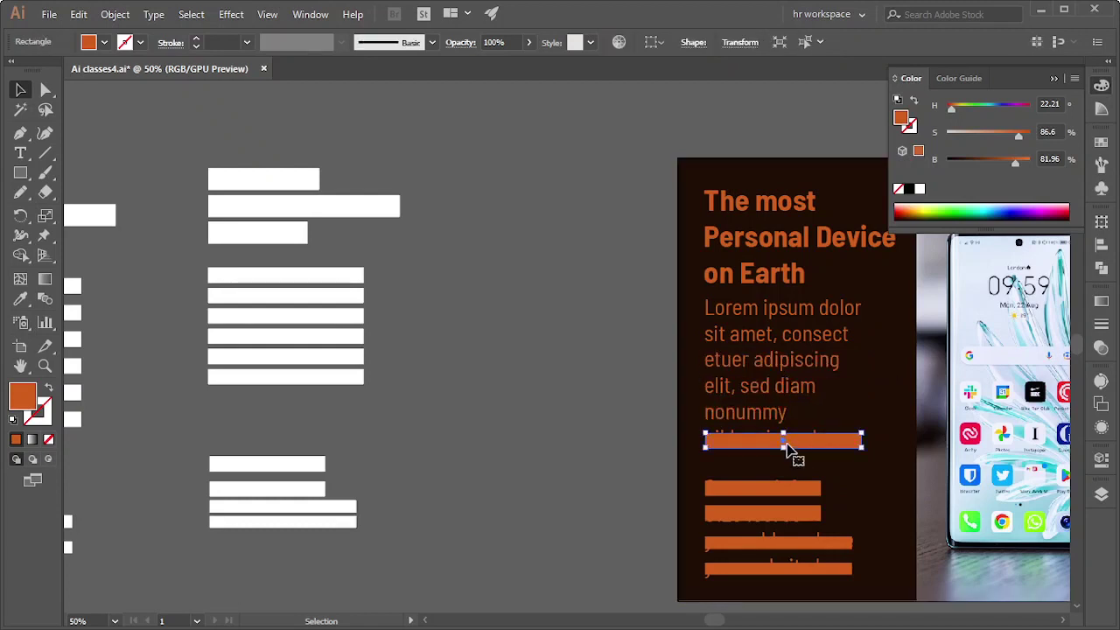
pyautogui.press('Delete')
# - Reduce the leading of the flyer's headline "The most Personal Device on Earth" to 76 pt
pyautogui.click(754, 253)
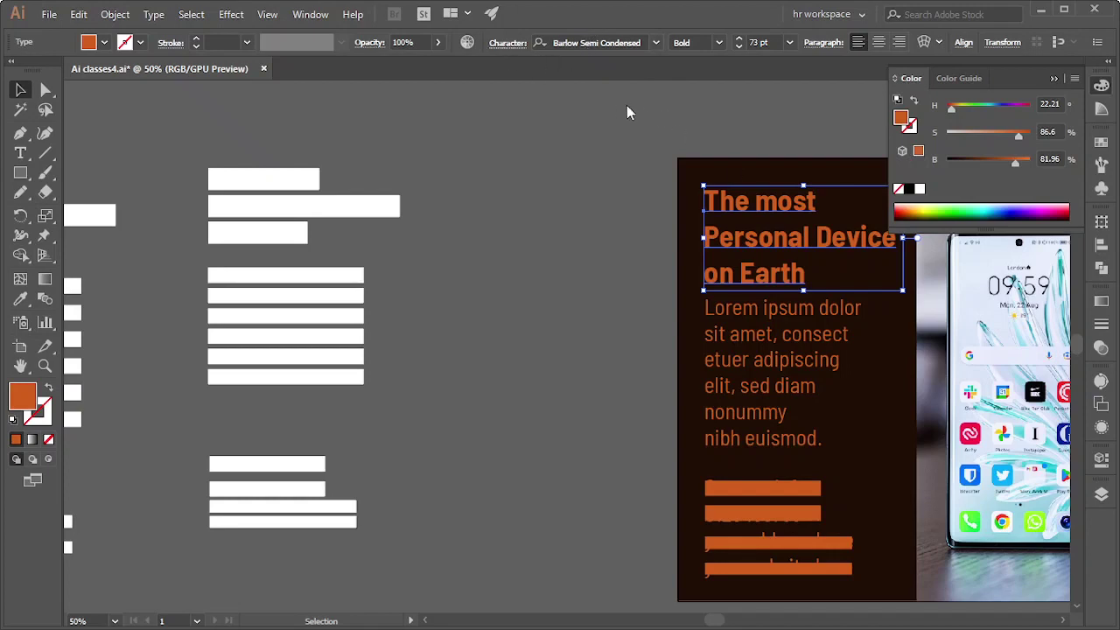
pyautogui.click(511, 44)
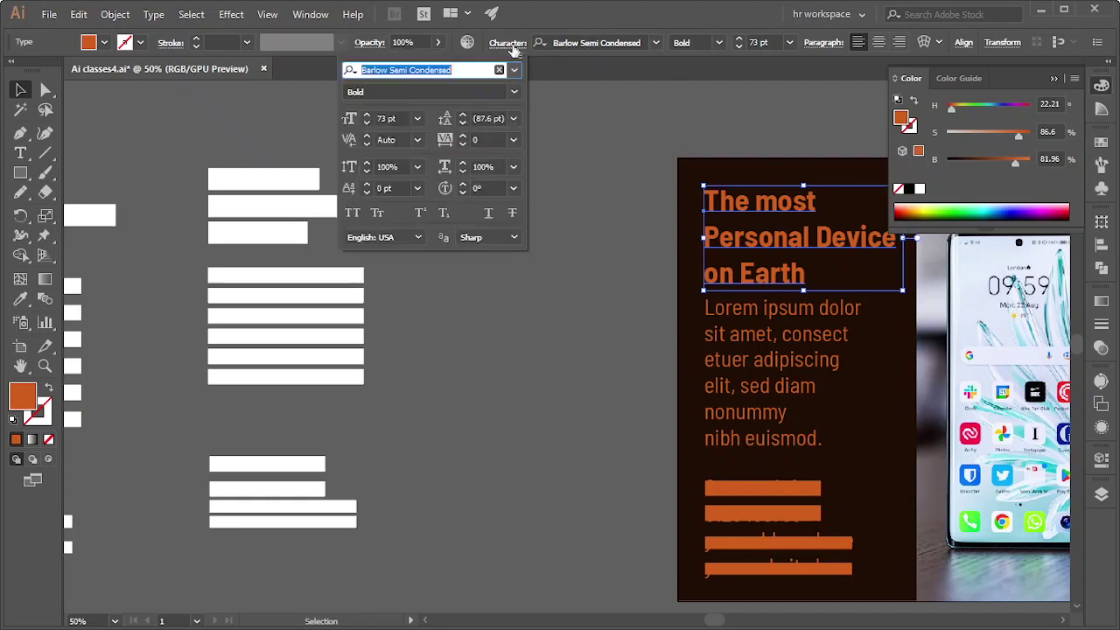
pyautogui.click(485, 118)
pyautogui.press('Down')
pyautogui.press('Down')
pyautogui.press('Down')
pyautogui.press('Down')
pyautogui.press('Down')
pyautogui.press('Down')
pyautogui.press('Down')
pyautogui.press('Down')
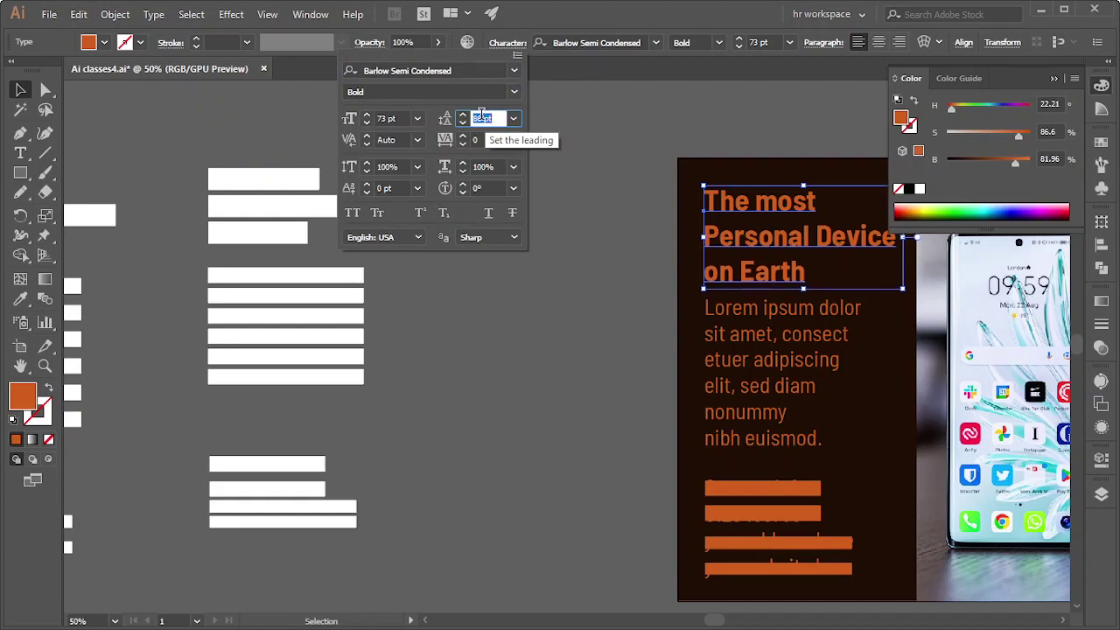
pyautogui.press('Down')
pyautogui.press('Down')
pyautogui.press('Down')
pyautogui.press('Down')
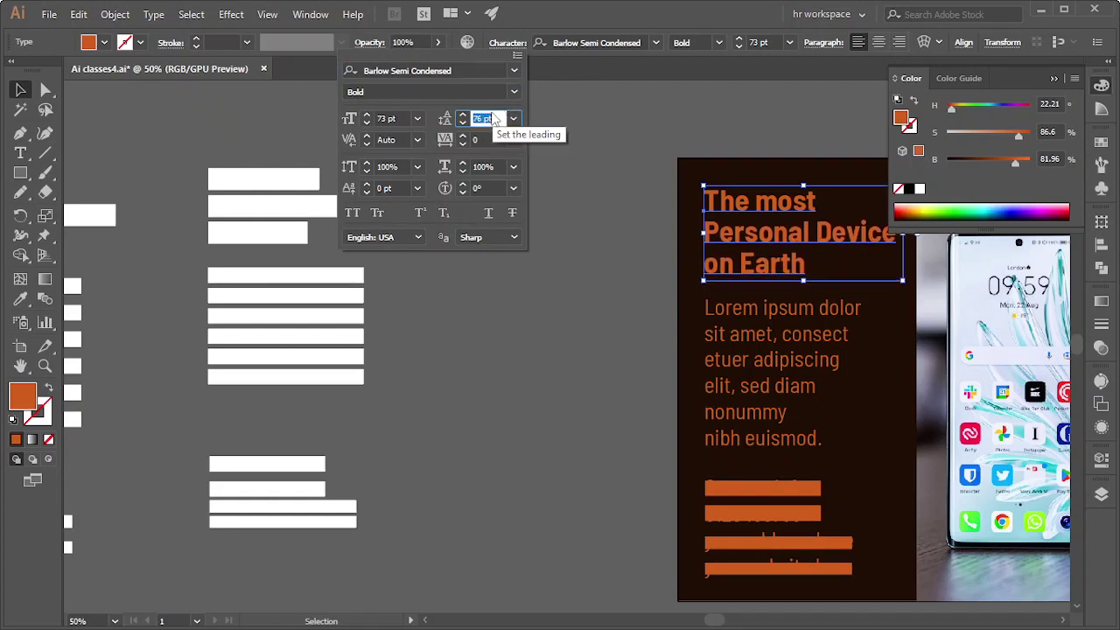
pyautogui.click(570, 125)
pyautogui.click(573, 288)
# - Reduce the leading of the flyer's "Lorem ipsum" body paragraph to 53 pt
pyautogui.hscroll(4, 573, 289)
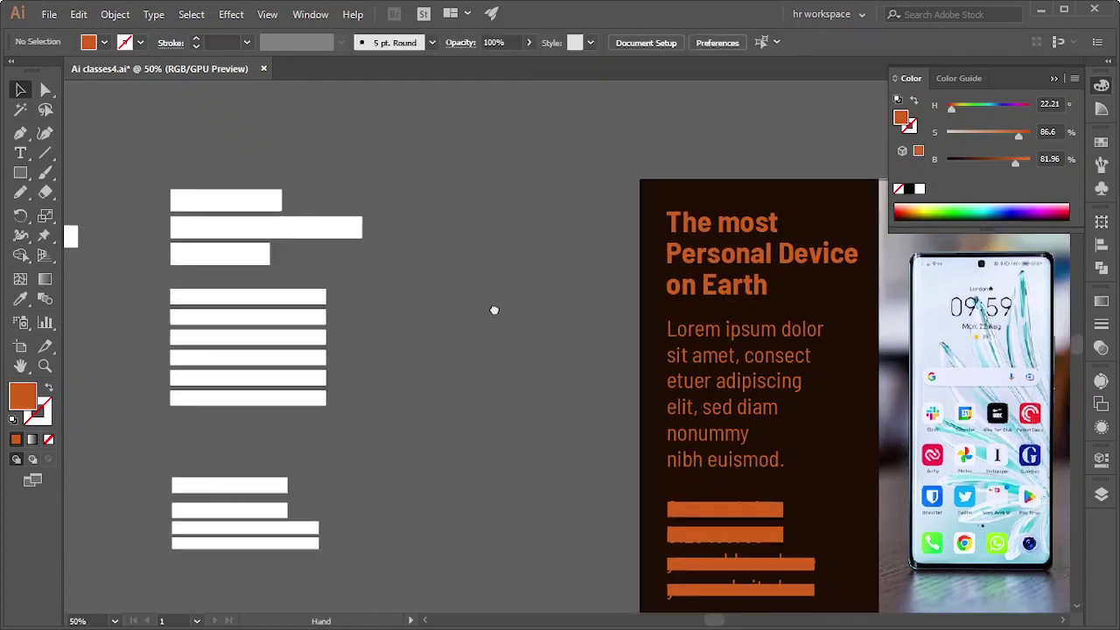
pyautogui.click(678, 363)
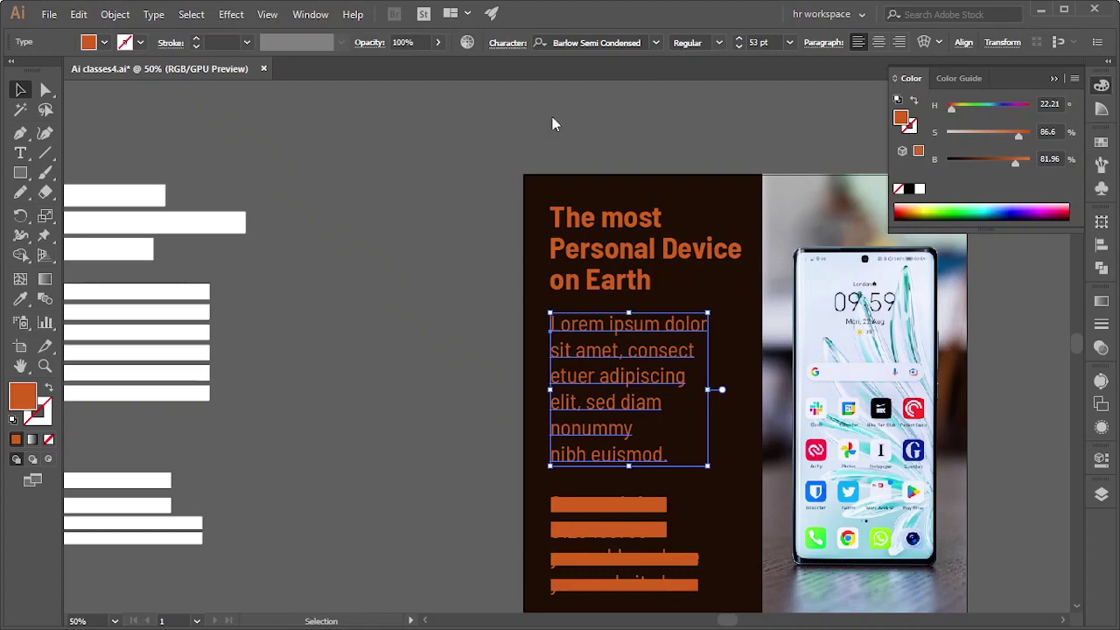
pyautogui.click(507, 42)
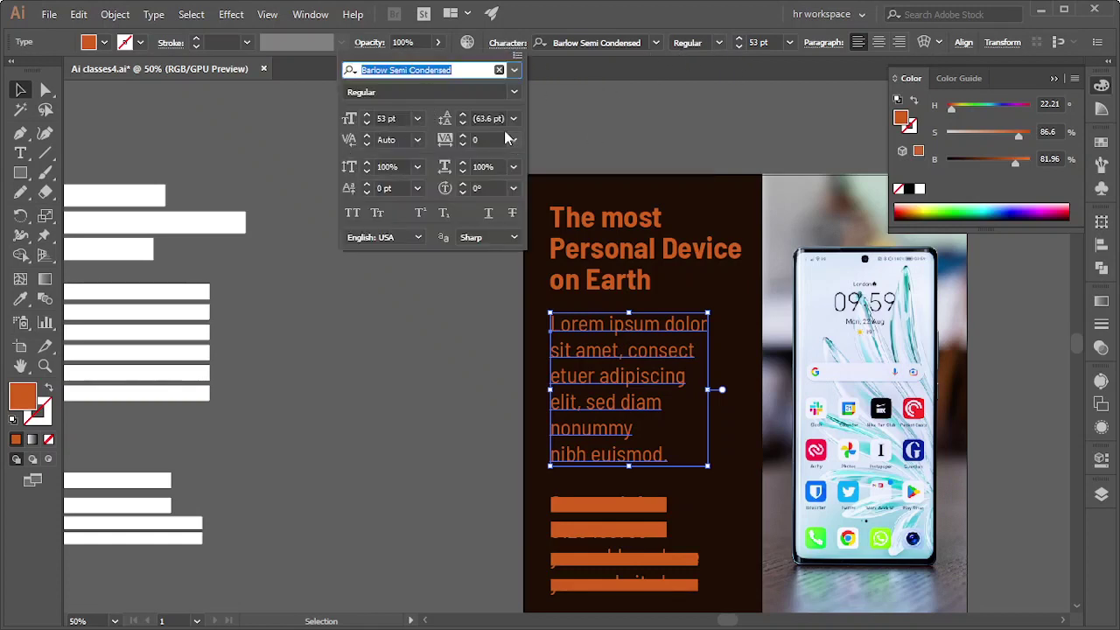
pyautogui.scroll(-9, 476, 118)
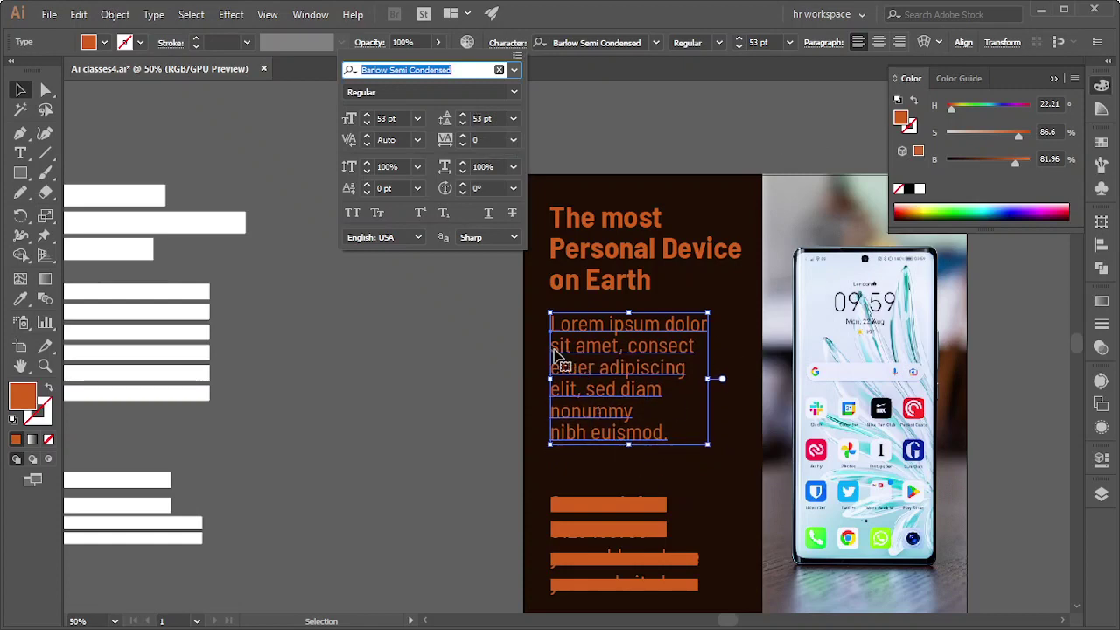
pyautogui.press('Escape')
pyautogui.hotkey('ctrl', 'shift', 'a')
# - Rewrap the body paragraph into five lines ending in "sit", "etuer", "sed", "nonummy" and "euismod."
pyautogui.press('t')
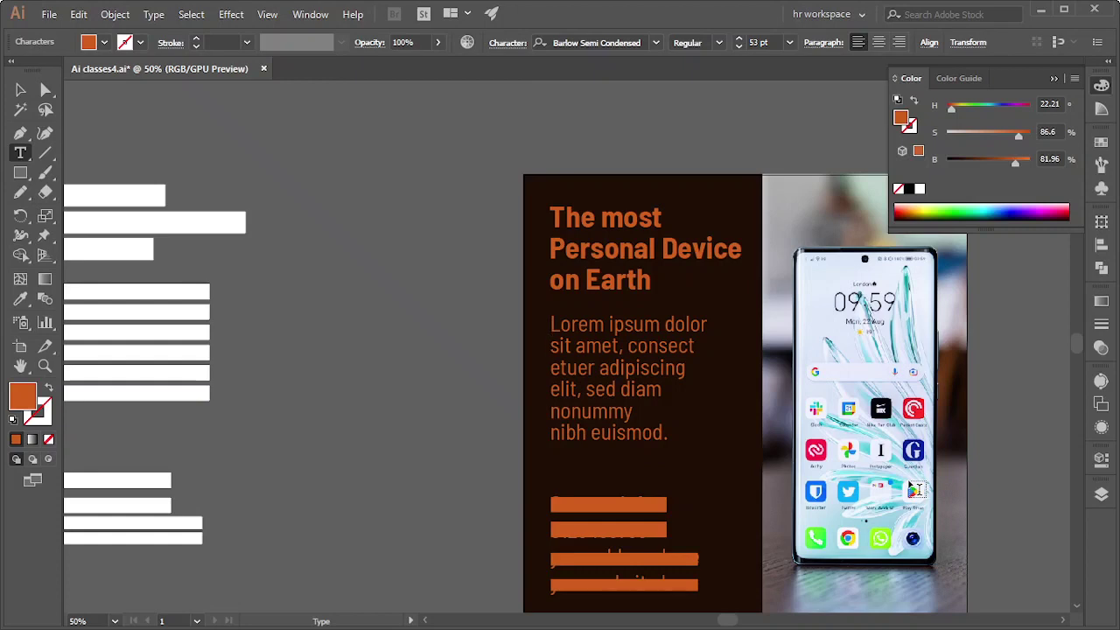
pyautogui.click(551, 345)
pyautogui.press('BackSpace')
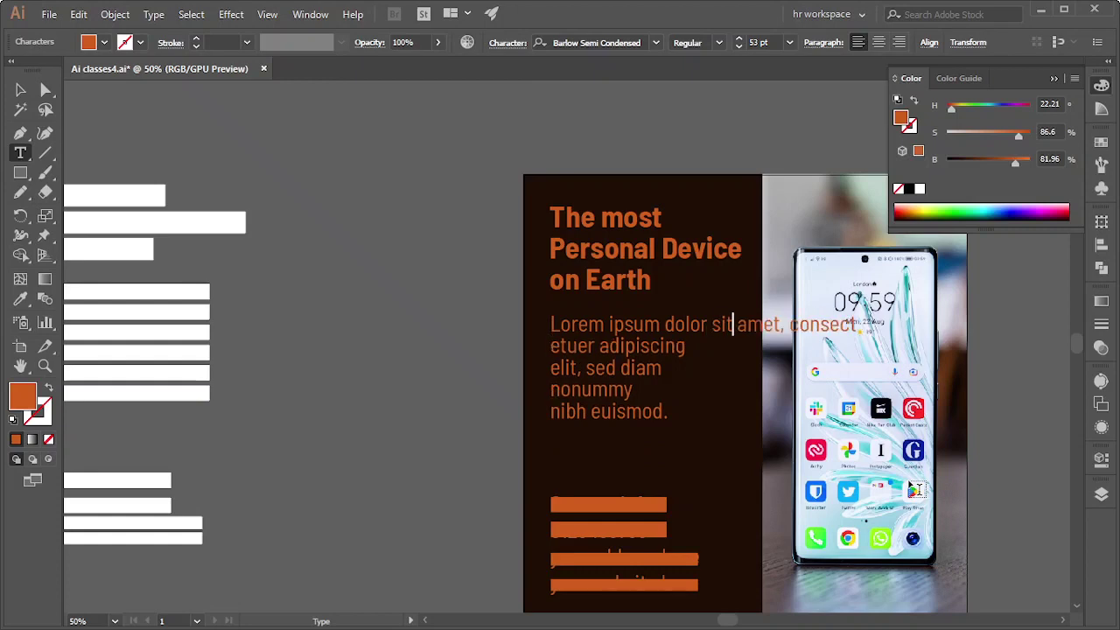
pyautogui.press('Return')
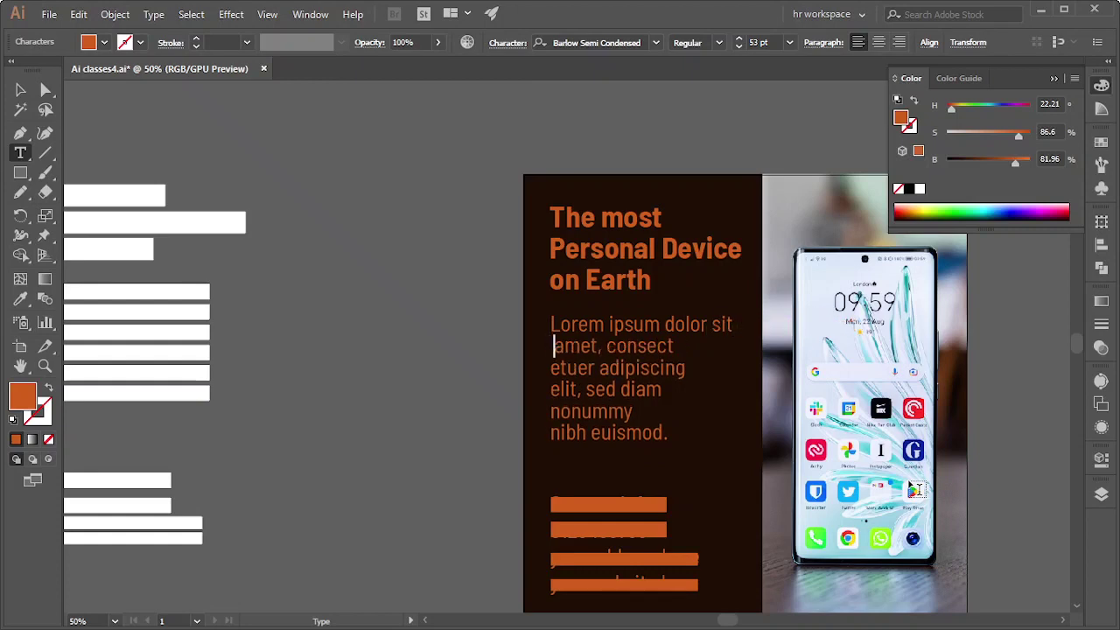
pyautogui.press('BackSpace')
pyautogui.press('BackSpace')
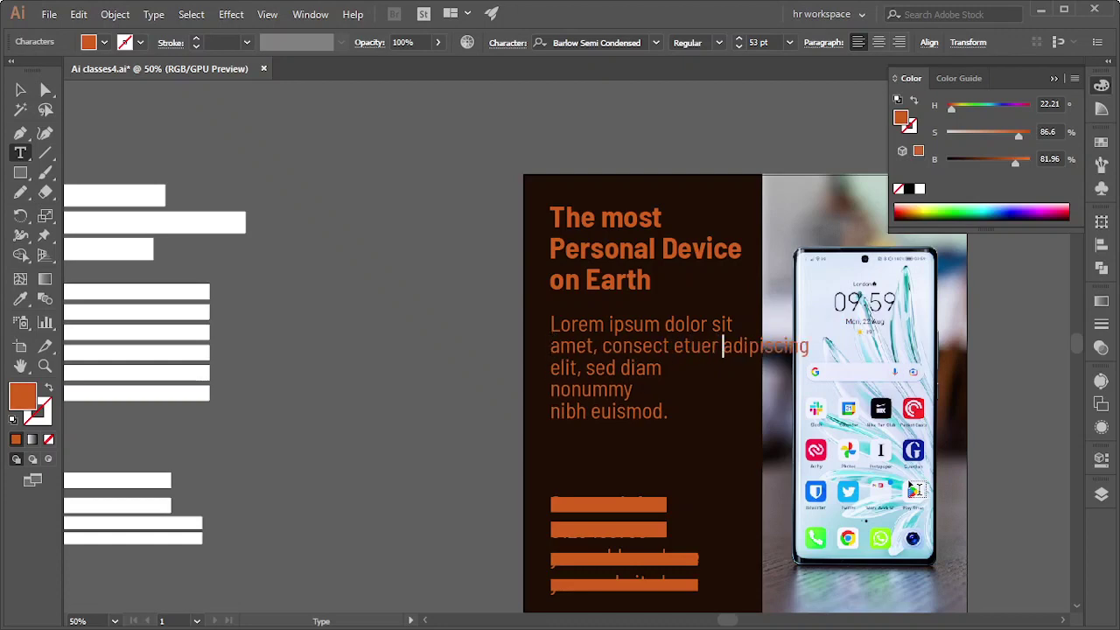
pyautogui.press('Return')
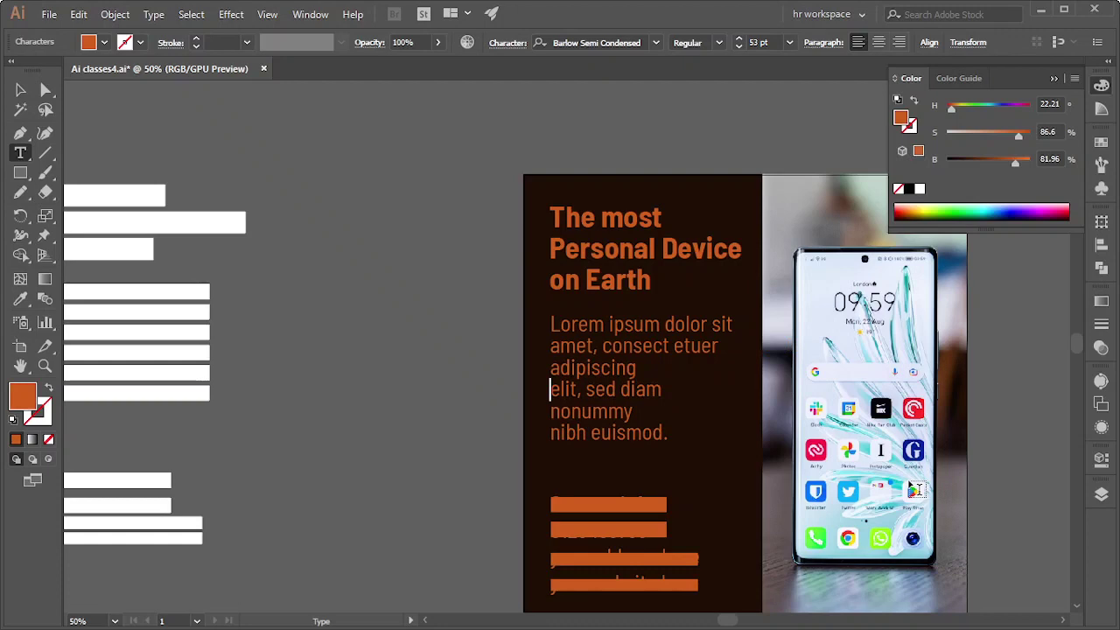
pyautogui.press('BackSpace')
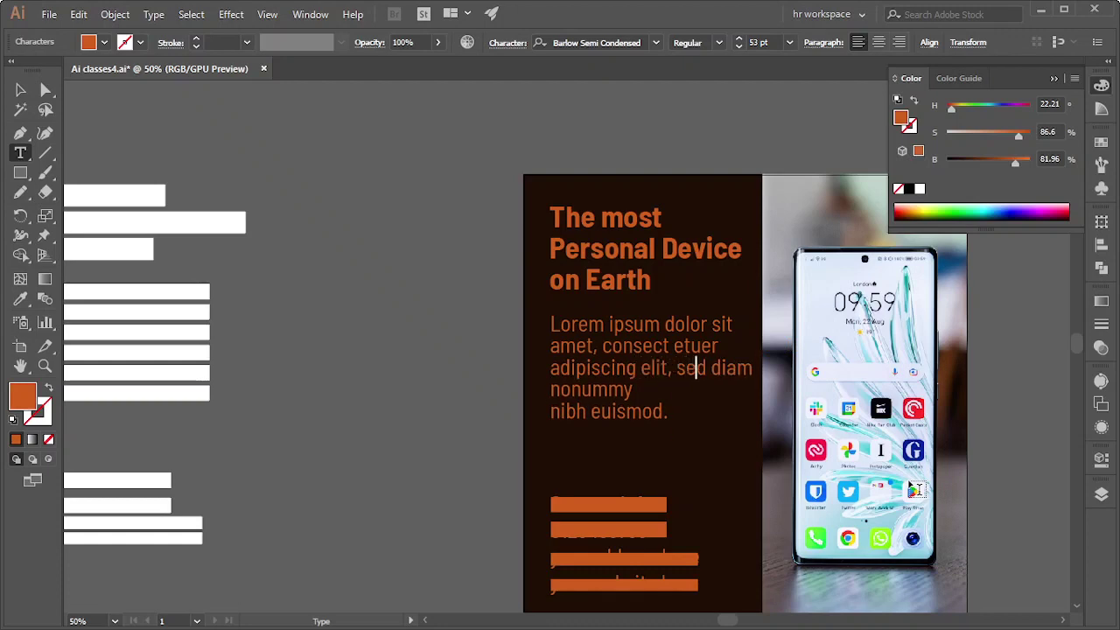
pyautogui.press('Return')
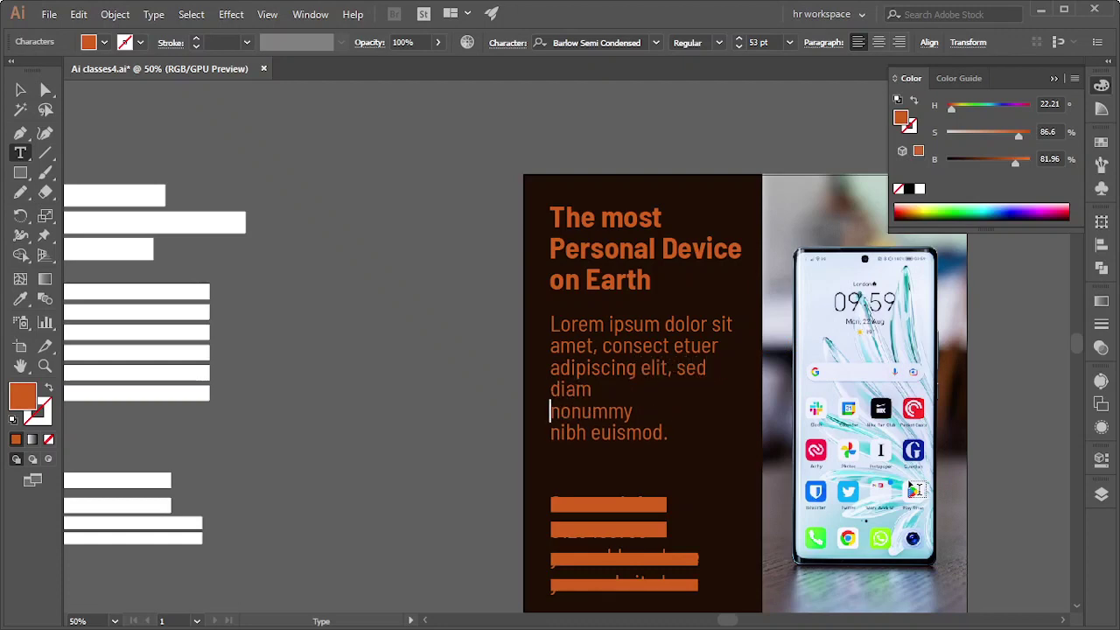
pyautogui.press('BackSpace')
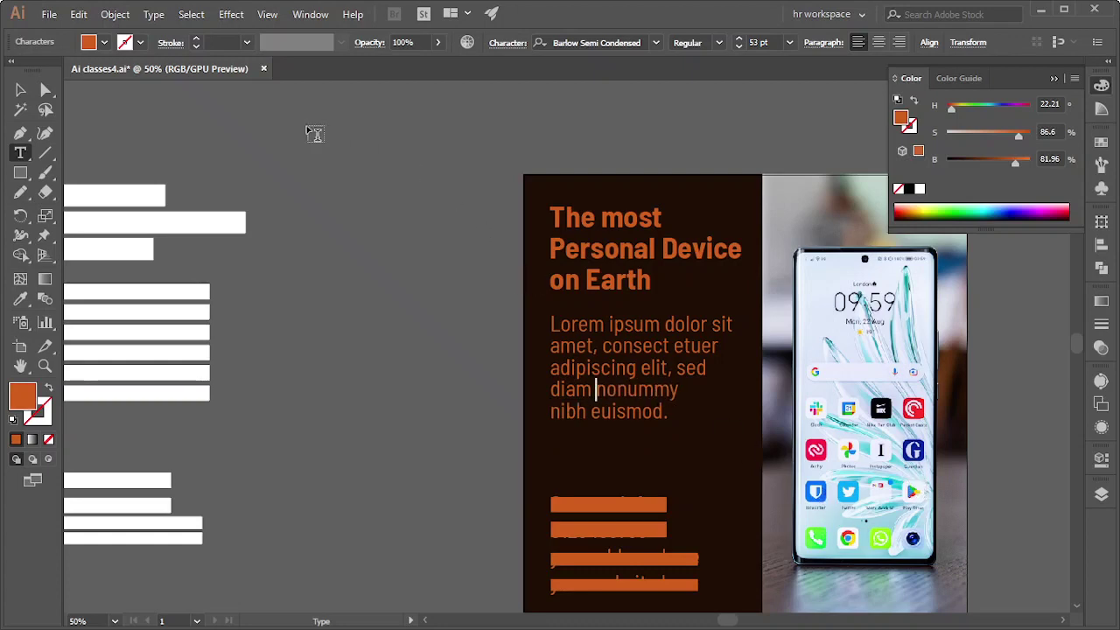
# - Nudge the flyer's headline down to sit closer to the body paragraph
pyautogui.click(20, 89)
pyautogui.click(654, 247)
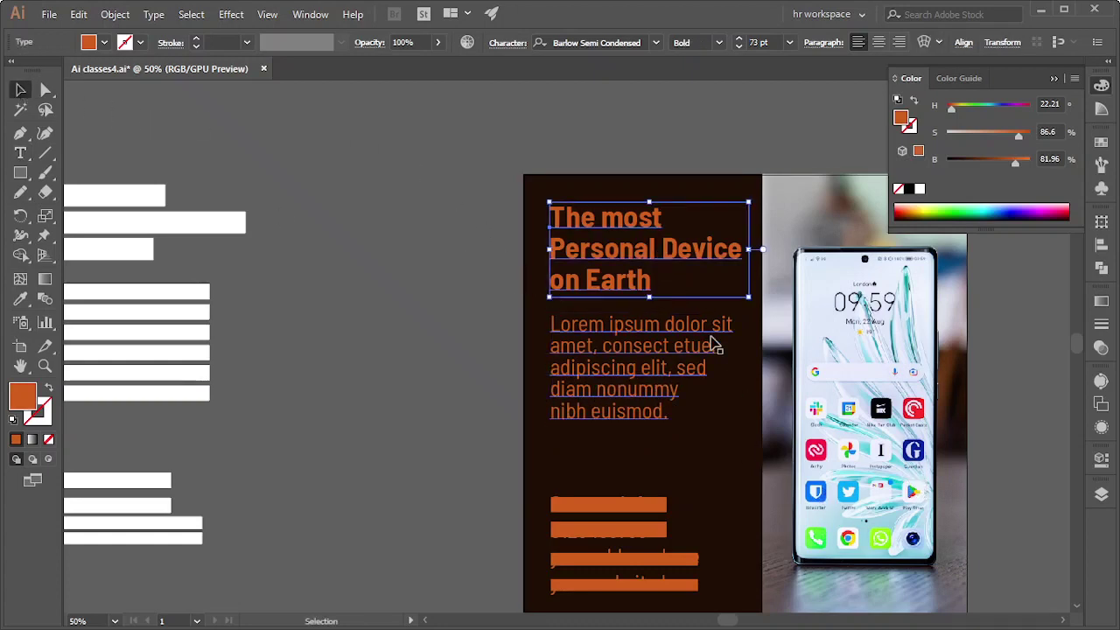
pyautogui.press('Down')
pyautogui.press('Down')
pyautogui.press('Down')
pyautogui.press('Down')
pyautogui.press('Down')
pyautogui.press('Down')
pyautogui.press('Down')
pyautogui.press('Down')
pyautogui.press('Down')
pyautogui.press('Down')
pyautogui.press('Down')
pyautogui.press('Down')
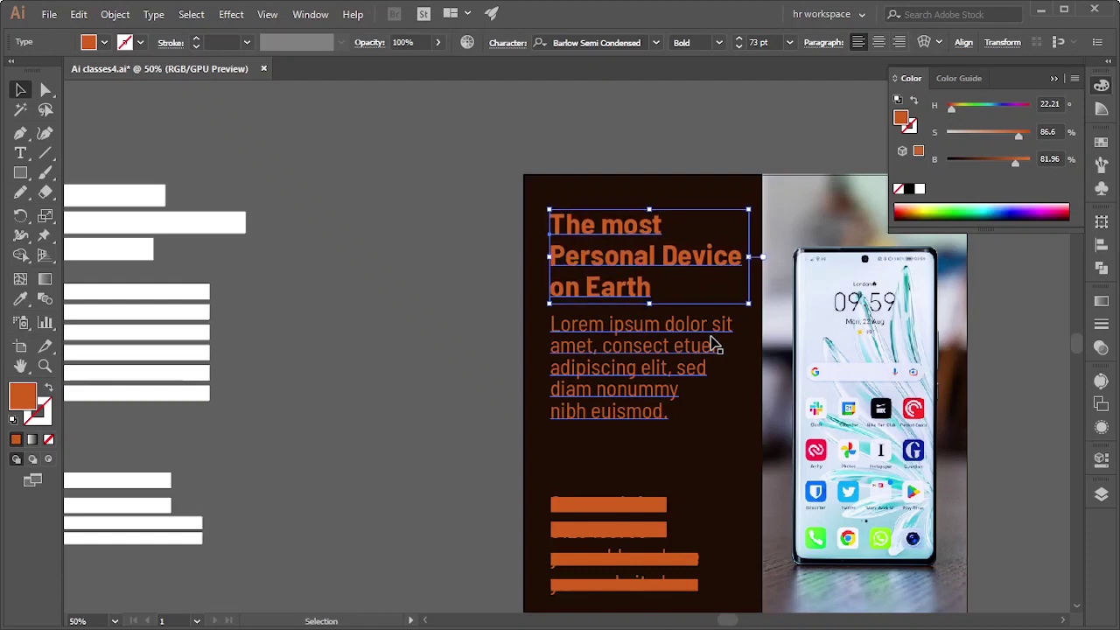
pyautogui.press('Down')
pyautogui.press('Down')
# - Nudge the body paragraph down slightly to open a small gap below the headline
pyautogui.click(678, 378)
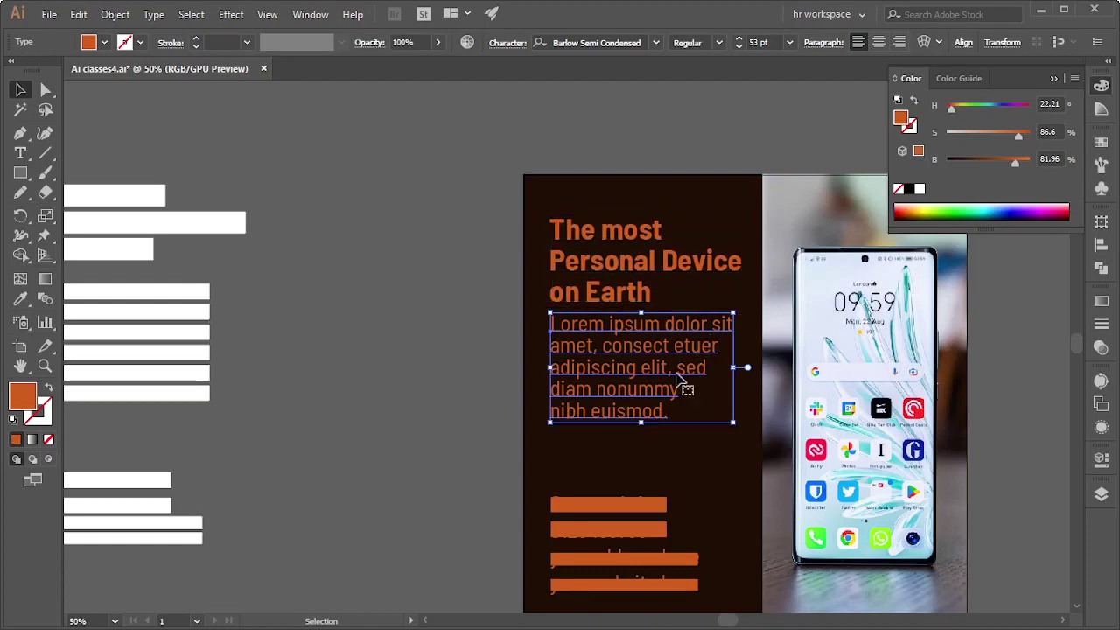
pyautogui.press('Down')
pyautogui.press('Down')
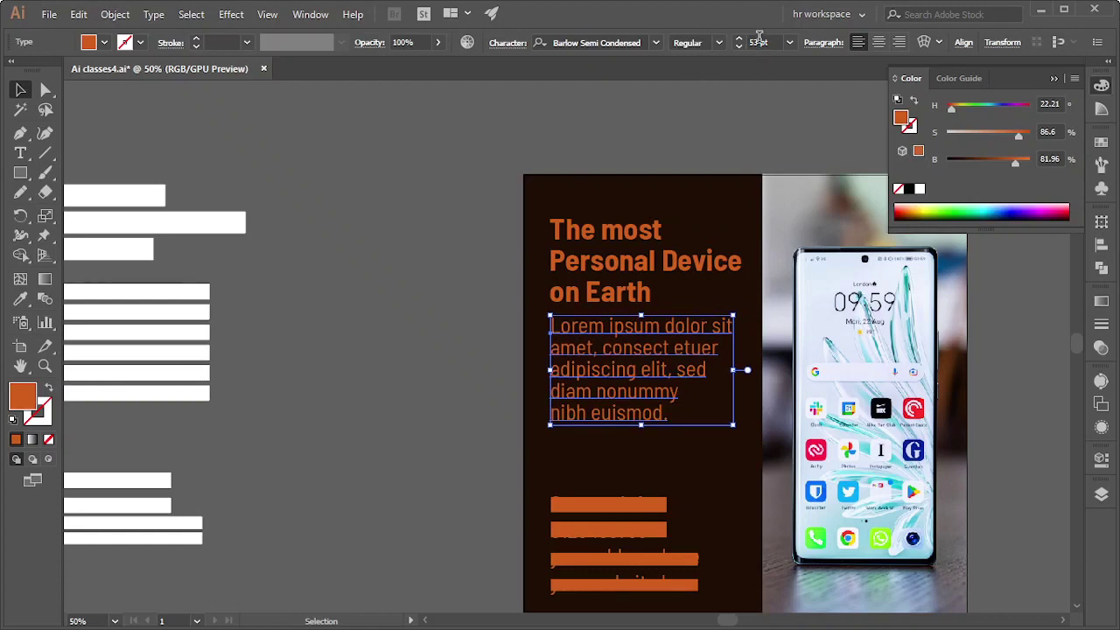
# - Try a font size of 52 pt on the body paragraph
pyautogui.scroll(-1, 759, 41)
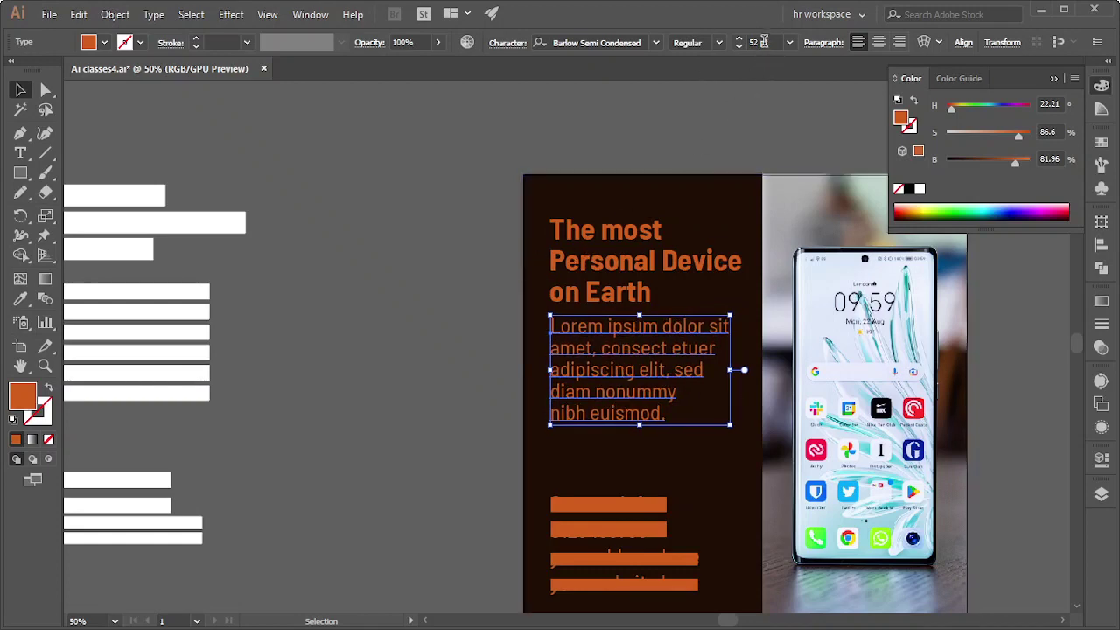
pyautogui.click(338, 302)
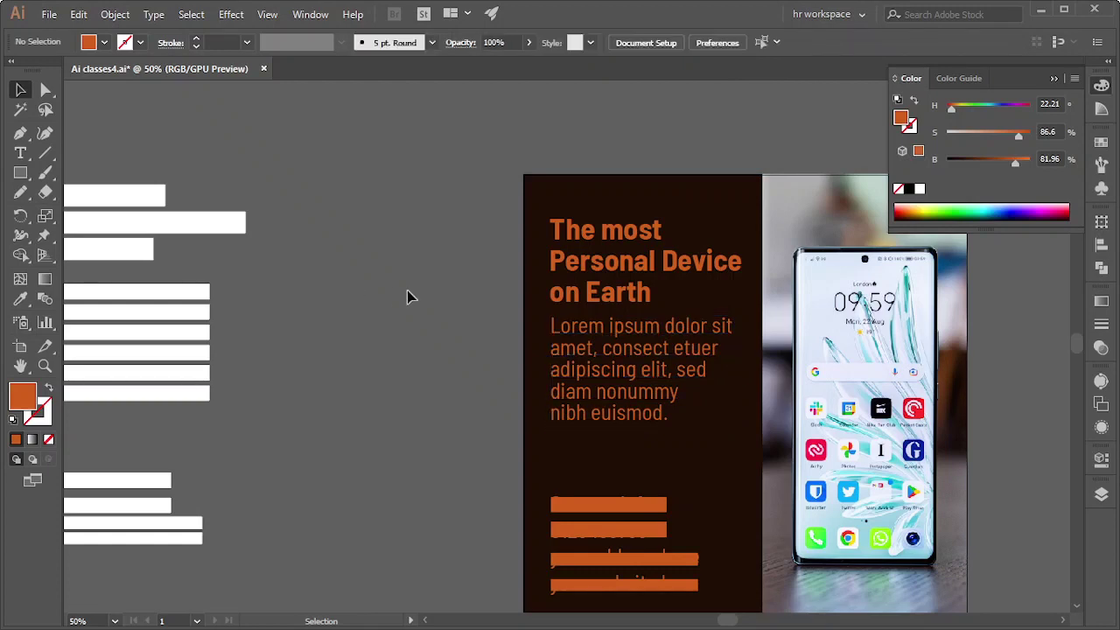
# - Set the flyer's body paragraph in Gotham Book at 45 pt
pyautogui.moveTo(385, 315); pyautogui.dragTo(497, 329)
pyautogui.click(819, 378)
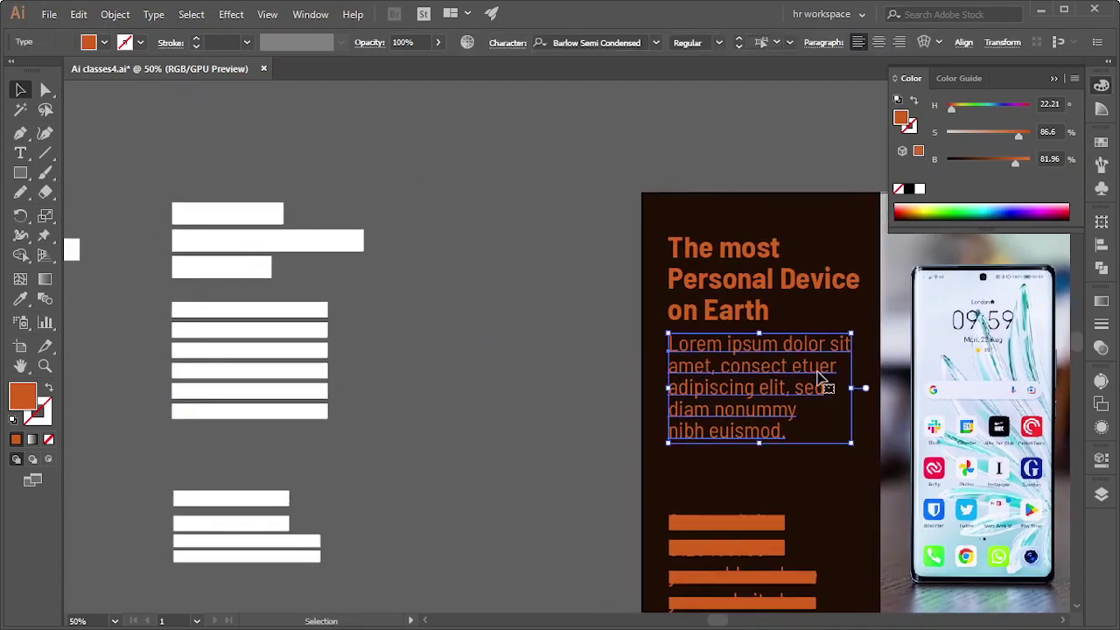
pyautogui.click(615, 41)
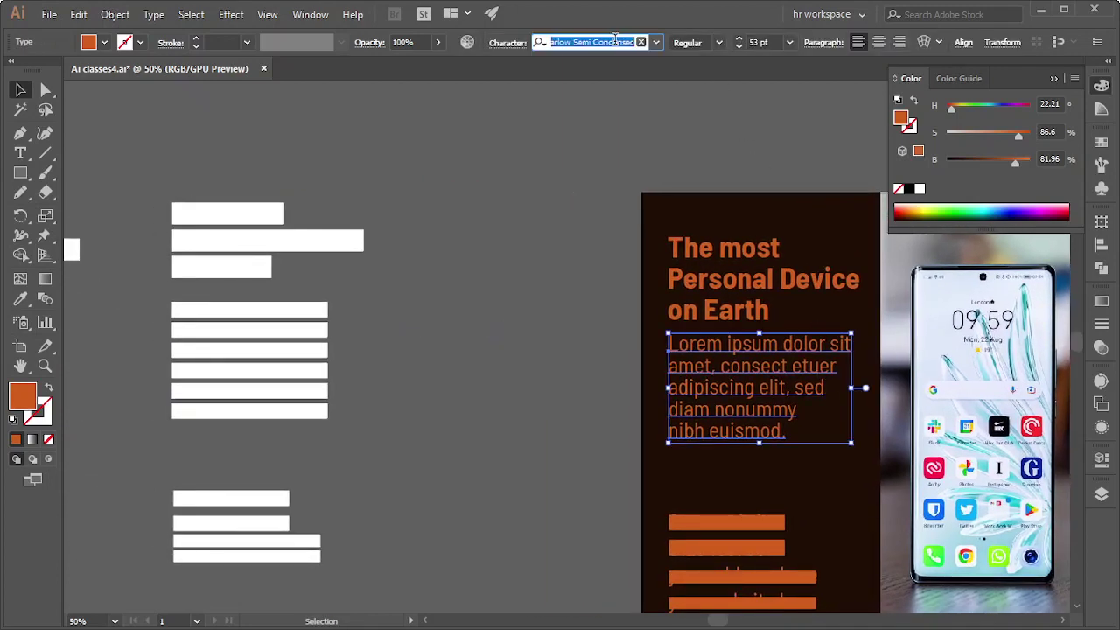
pyautogui.write('goth')
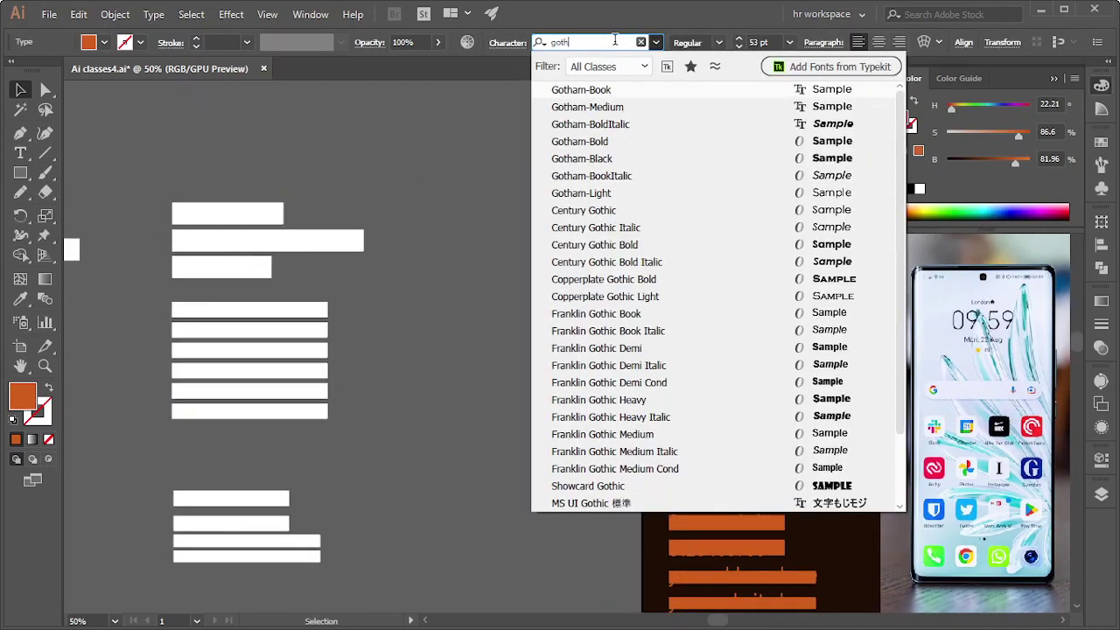
pyautogui.click(600, 107)
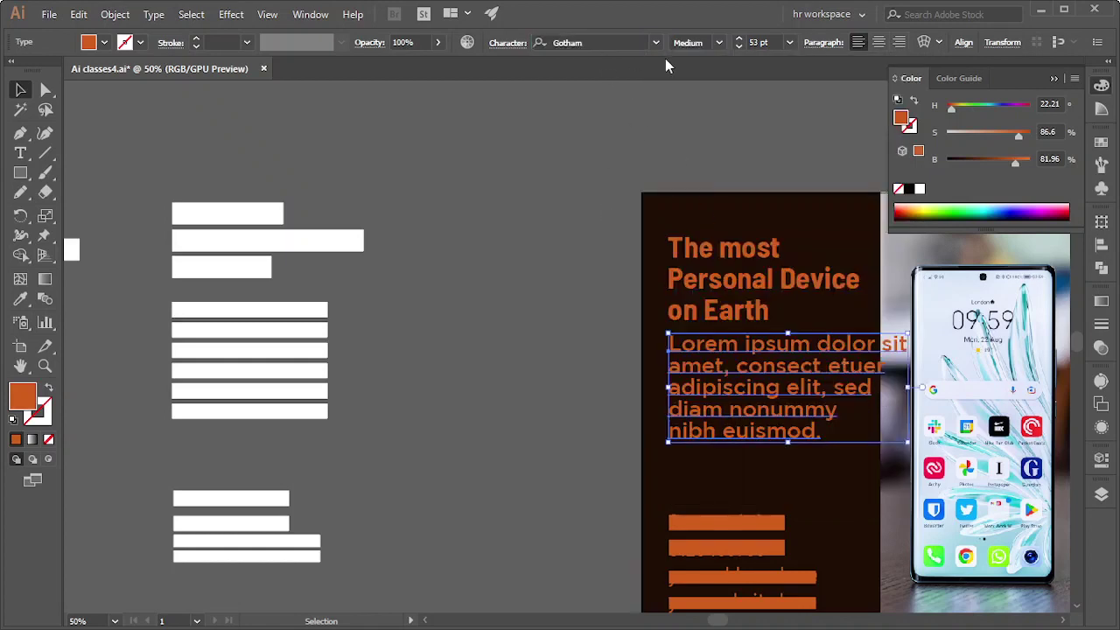
pyautogui.scroll(1, 688, 41)
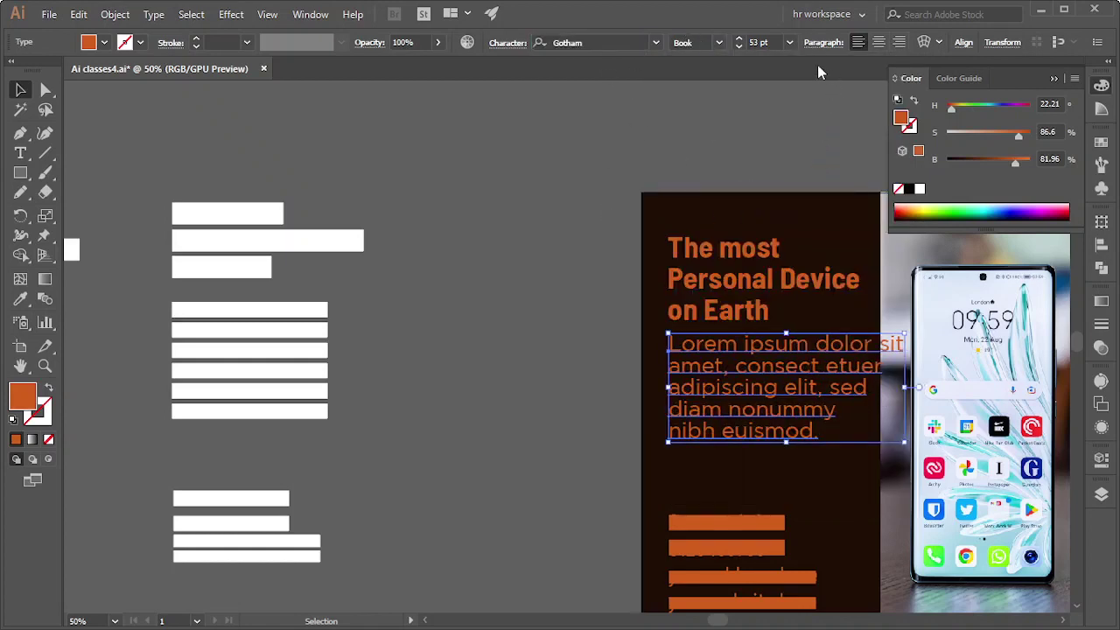
pyautogui.scroll(-8, 769, 39)
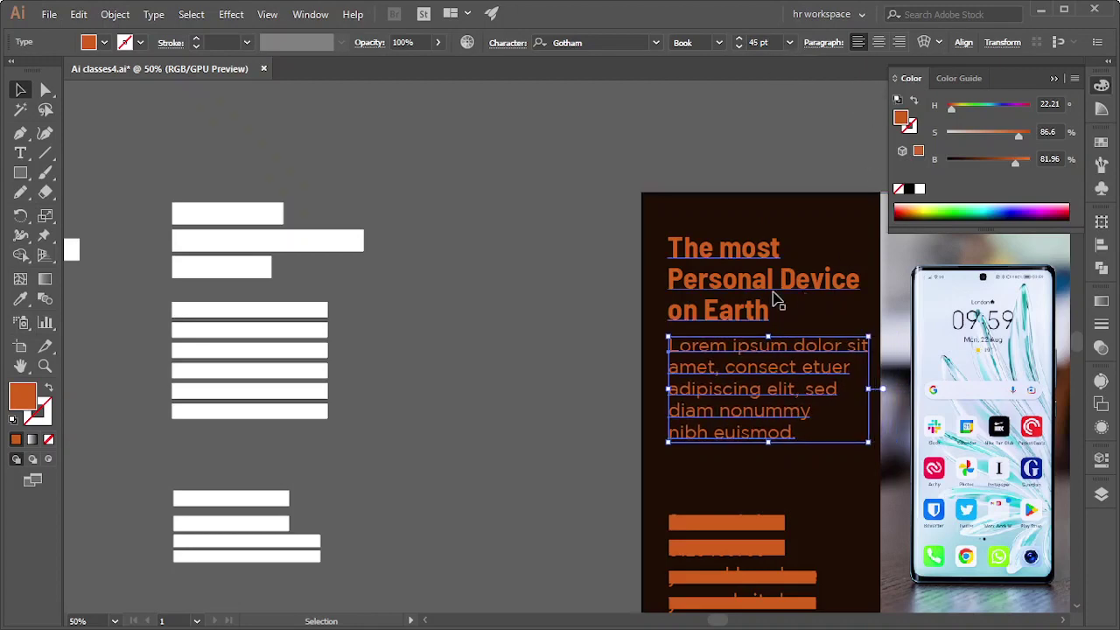
pyautogui.click(538, 315)
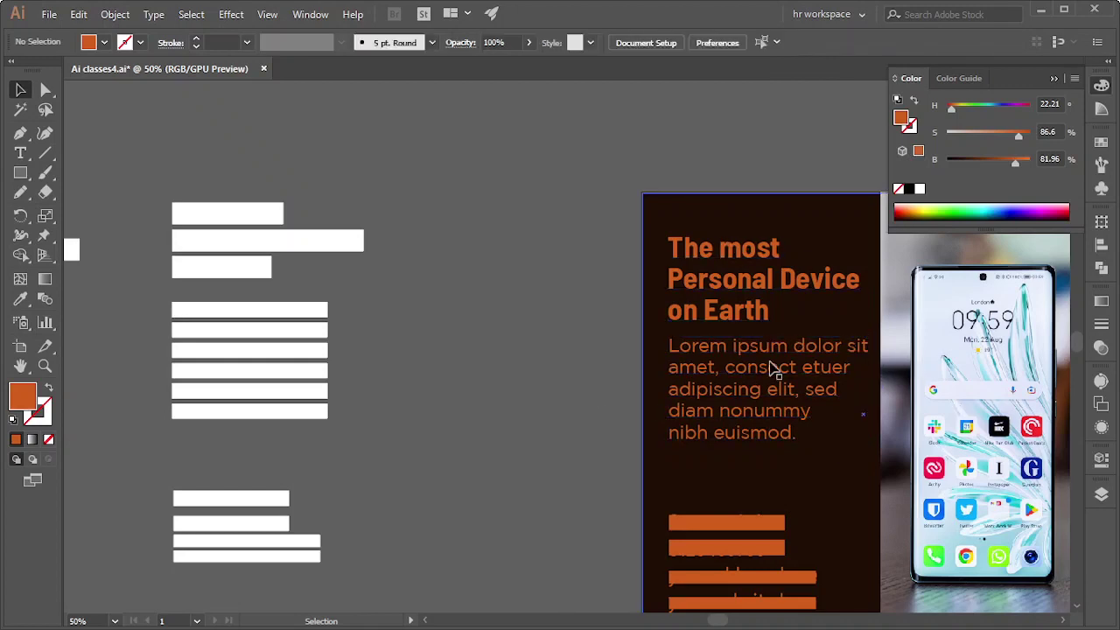
# - Delete the four orange bars covering the flyer's contact text
pyautogui.moveTo(533, 368); pyautogui.dragTo(443, 332)
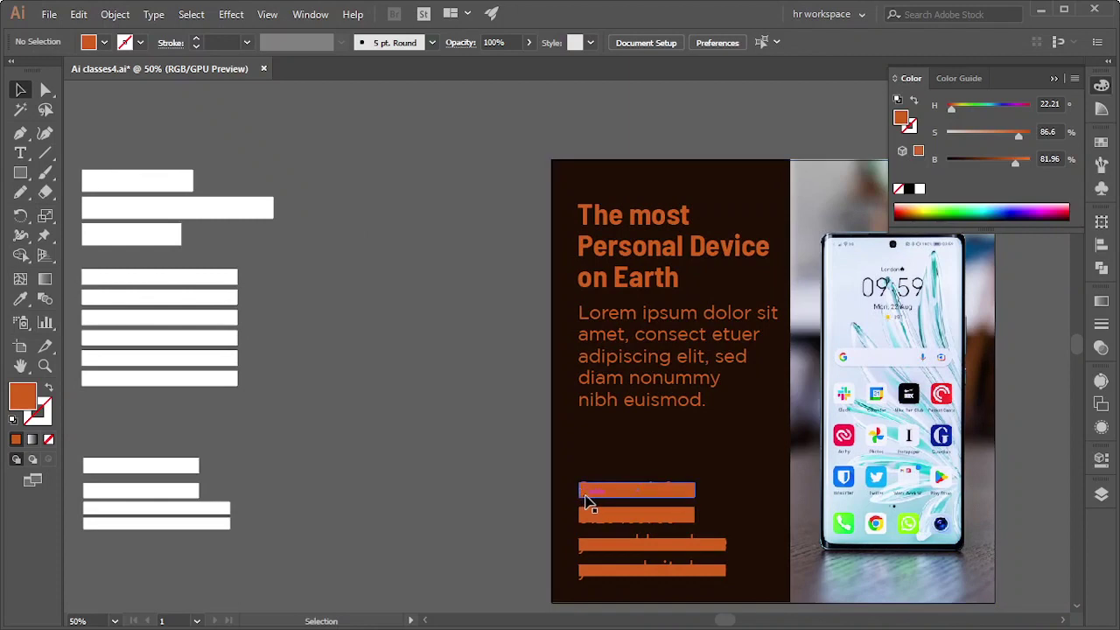
pyautogui.click(584, 496)
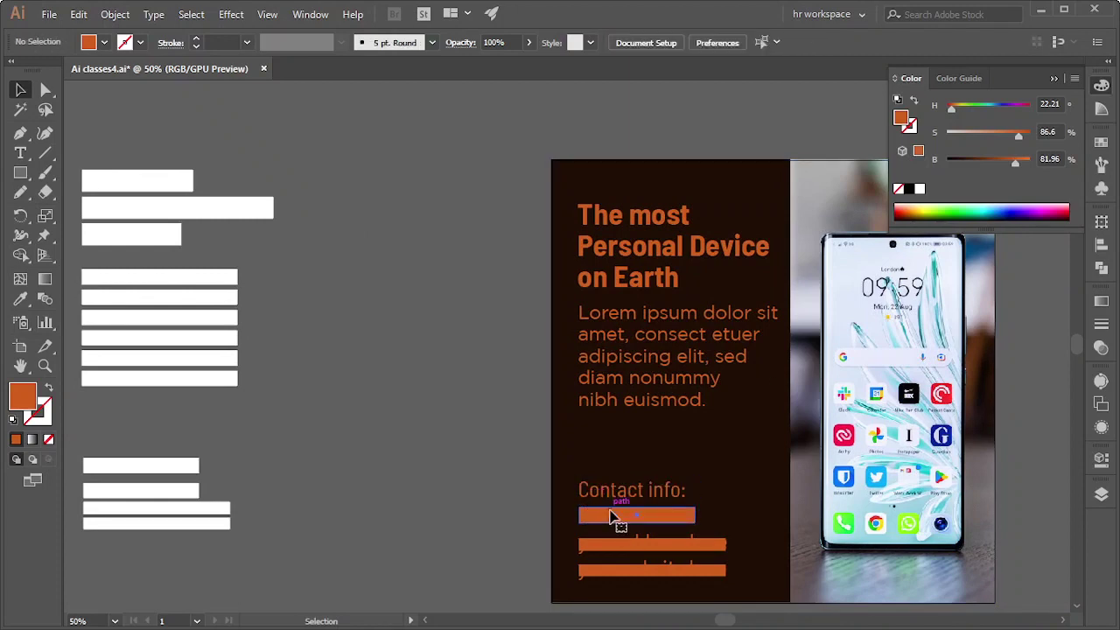
pyautogui.click(618, 517)
pyautogui.click(615, 543)
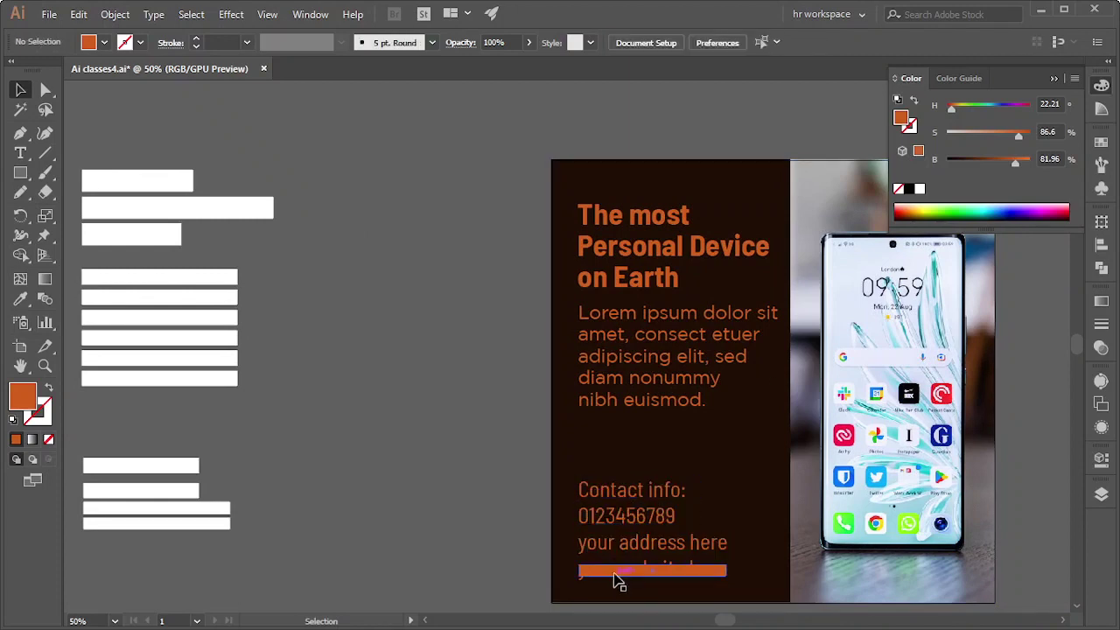
pyautogui.click(616, 578)
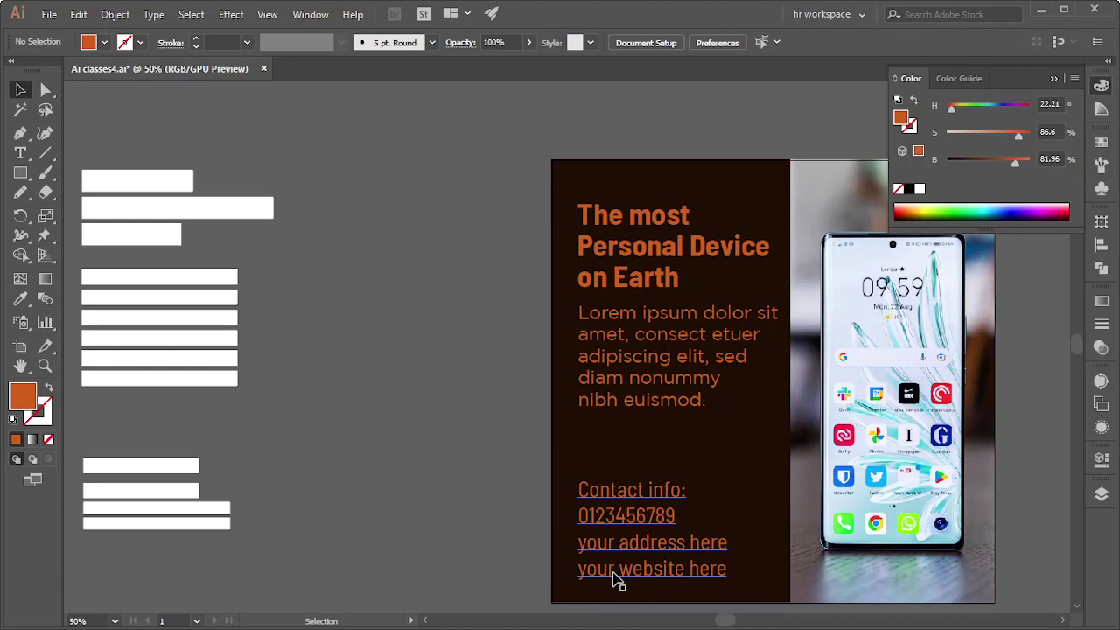
# - Copy the body paragraph's type formatting and orange colour onto the contact text with the Eyedropper
pyautogui.moveTo(355, 355); pyautogui.dragTo(630, 377)
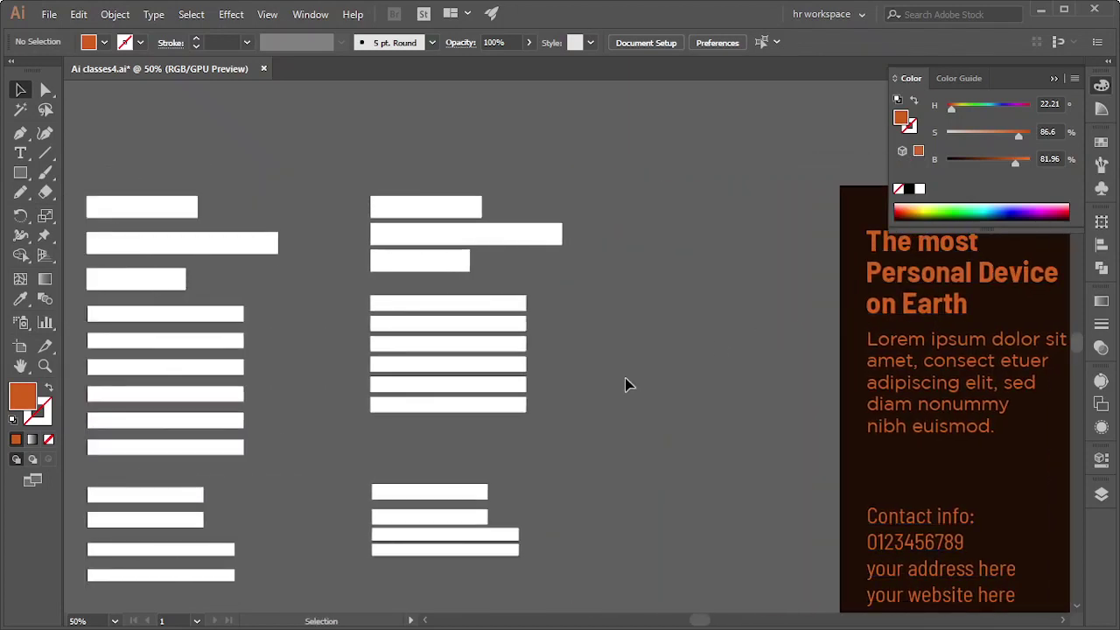
pyautogui.scroll(-1, 494, 419)
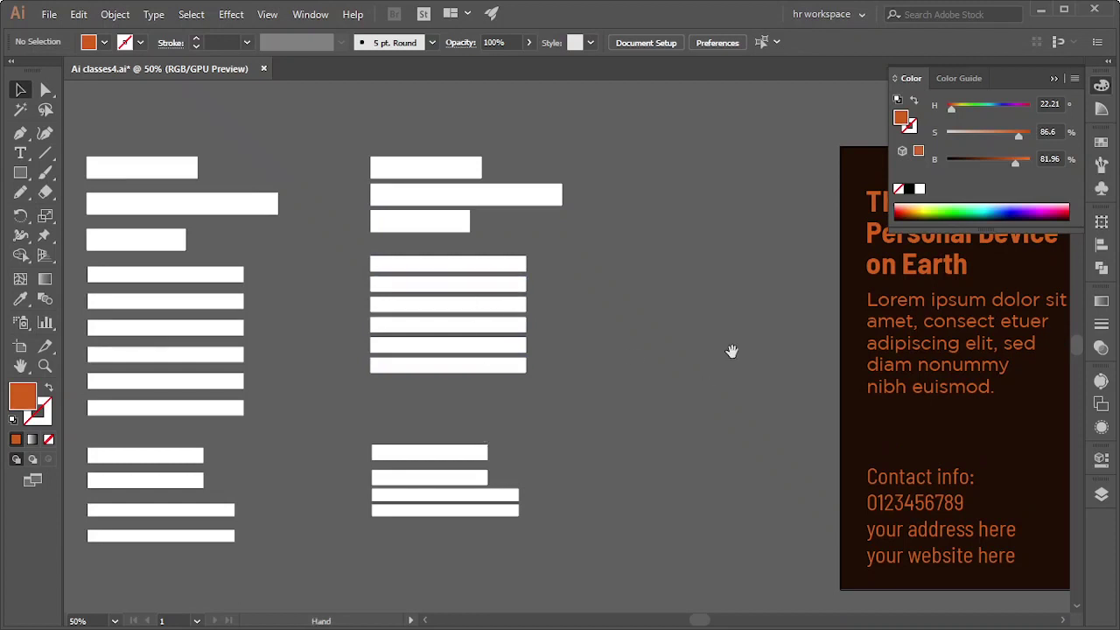
pyautogui.moveTo(732, 350); pyautogui.dragTo(574, 347)
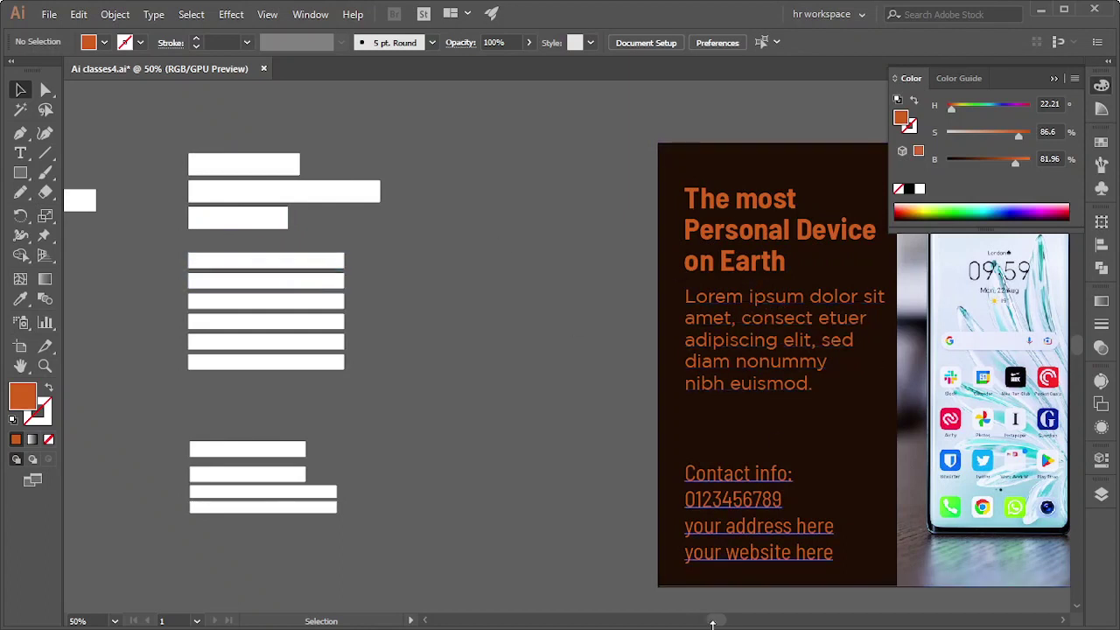
pyautogui.click(713, 536)
pyautogui.press('i')
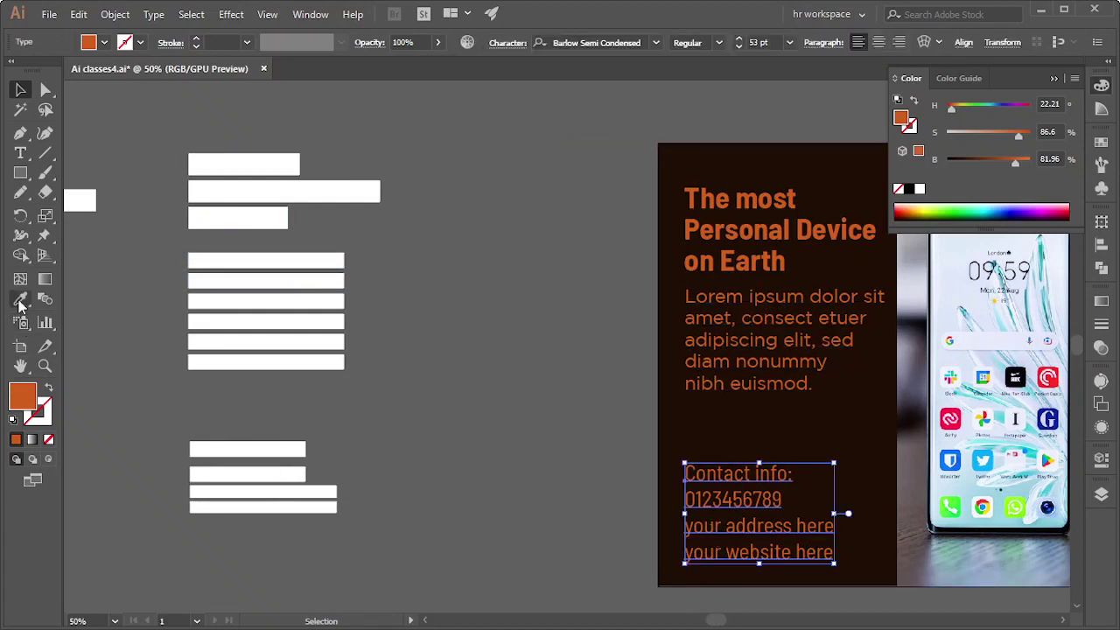
pyautogui.click(796, 323)
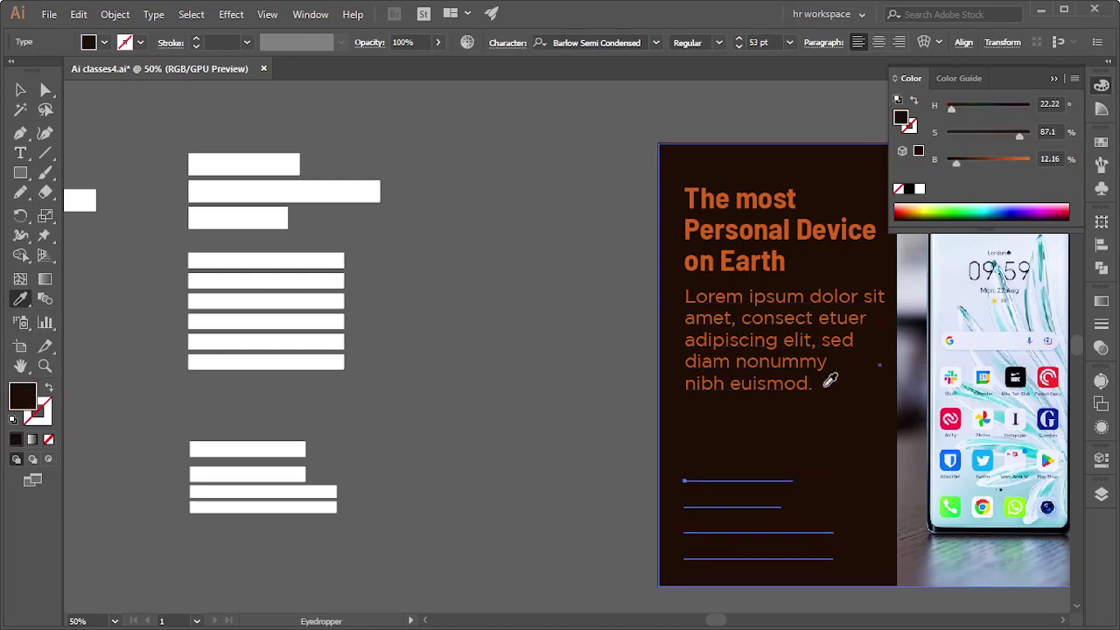
pyautogui.click(732, 380)
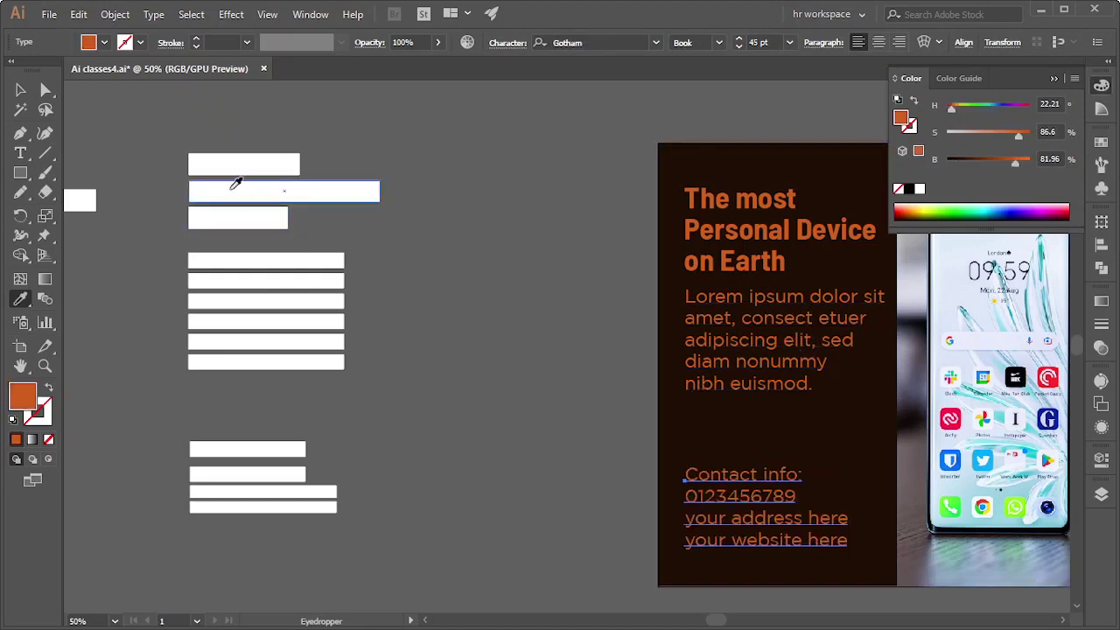
# - Try the Gotham Medium weight on the contact text and return it to Book
pyautogui.click(22, 91)
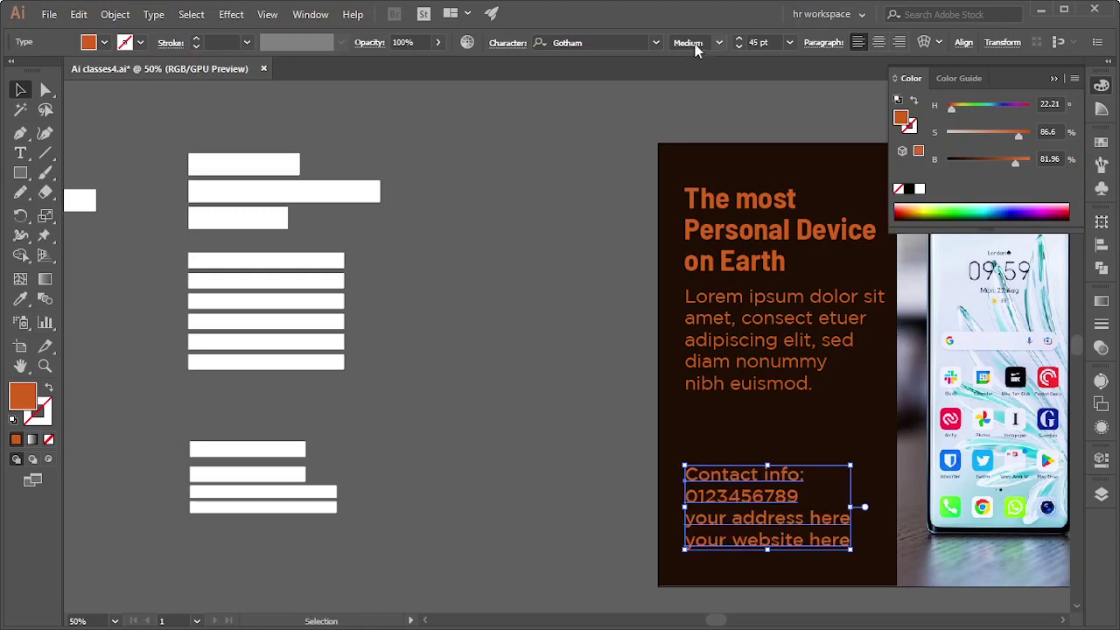
pyautogui.click(433, 328)
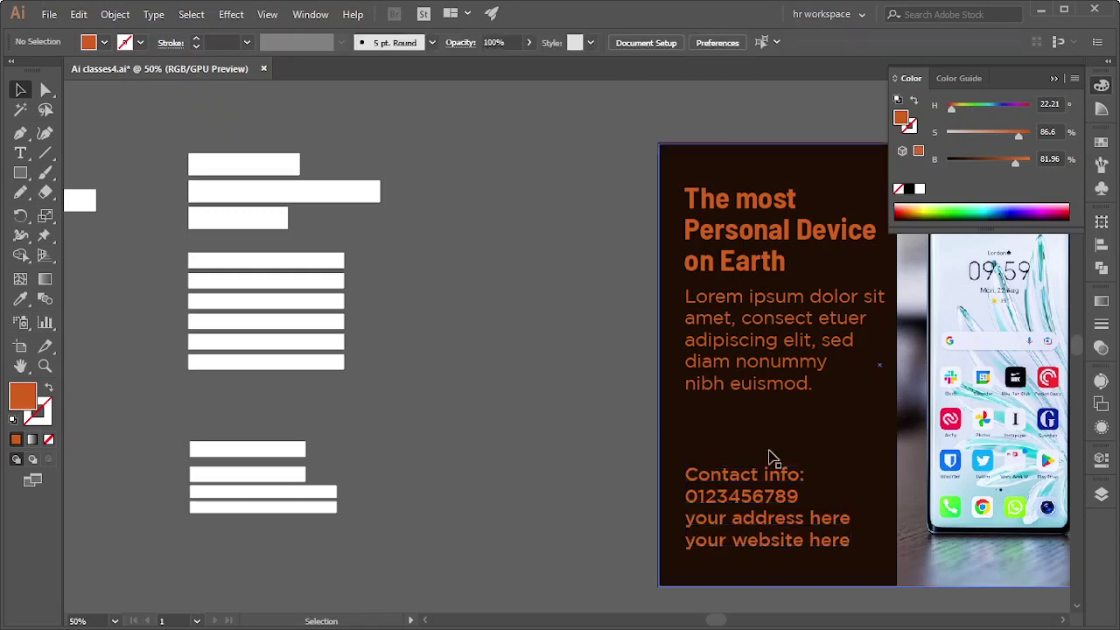
pyautogui.click(787, 496)
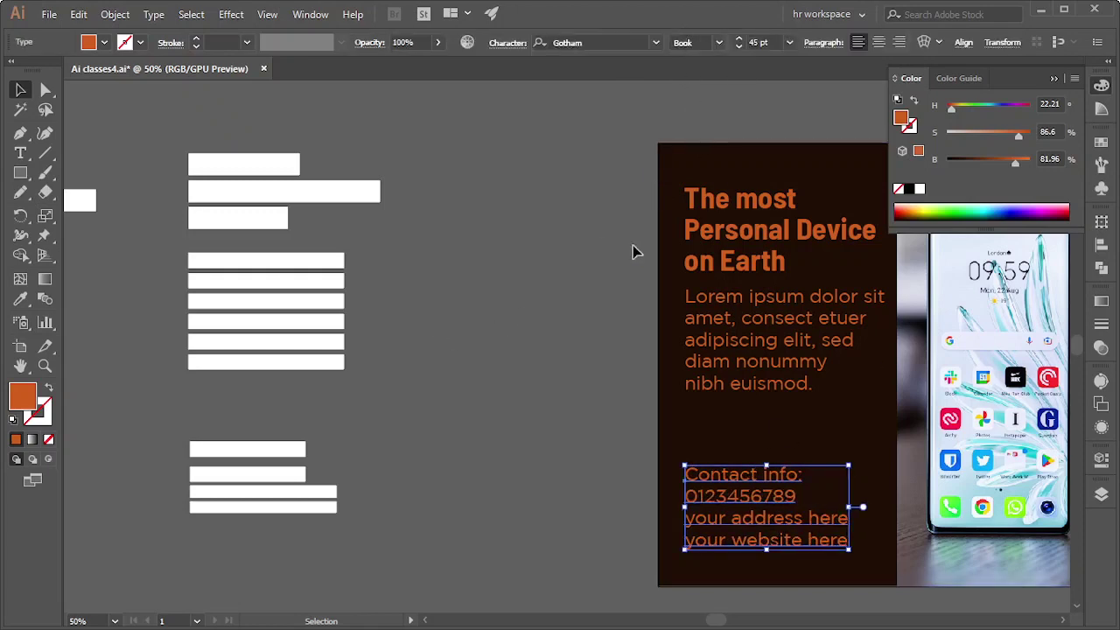
pyautogui.click(548, 370)
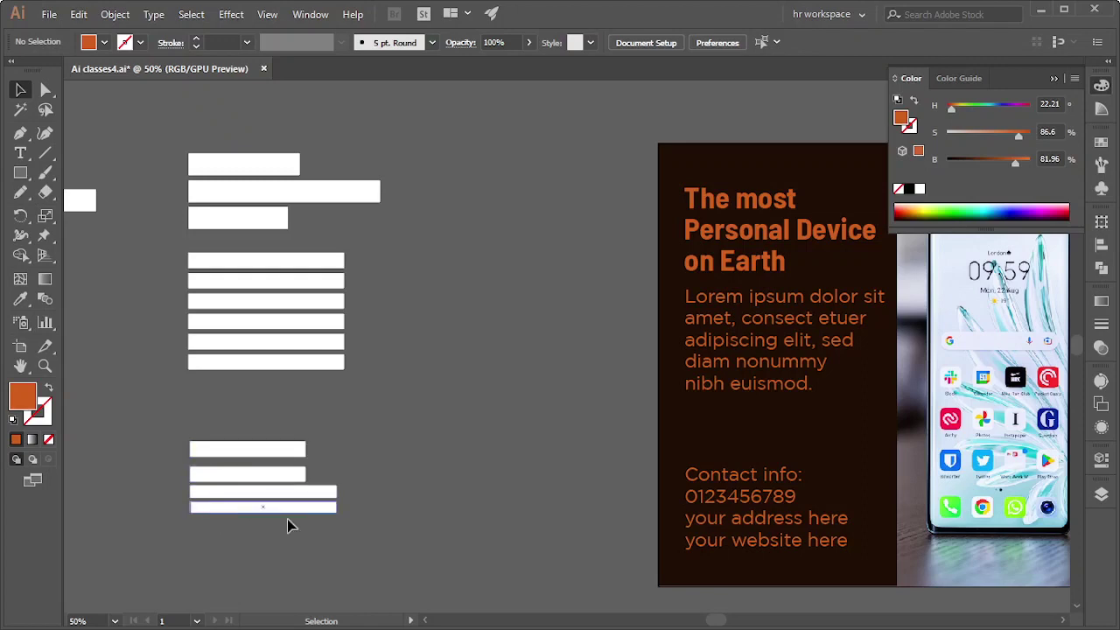
# - Tighten the leading of the phone number, address and website lines below "Contact info:"
pyautogui.press('t')
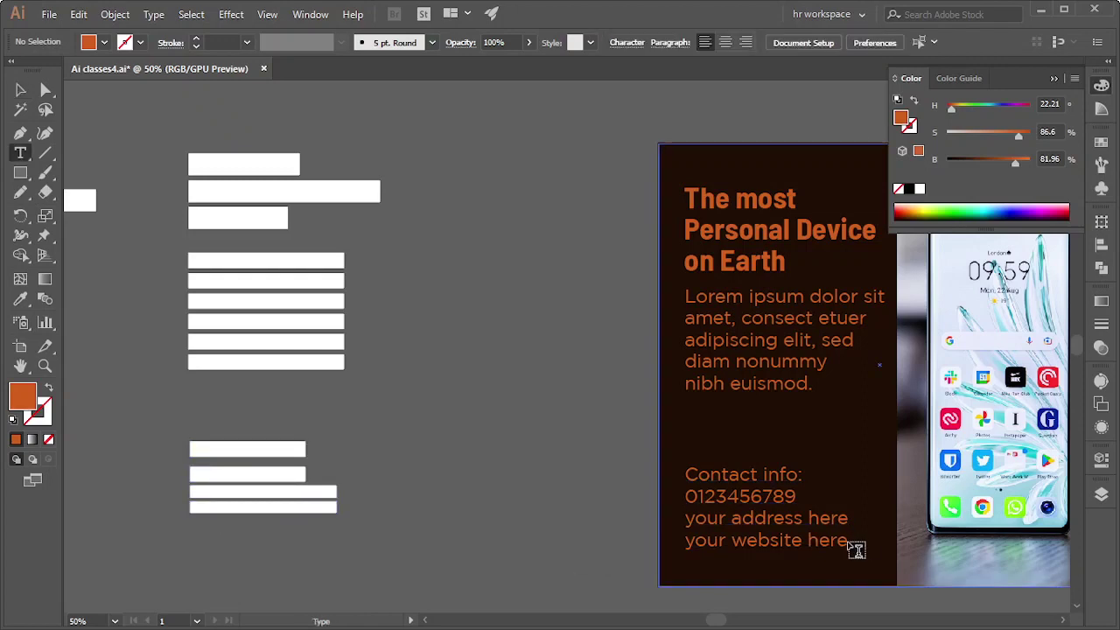
pyautogui.moveTo(845, 542); pyautogui.dragTo(685, 495)
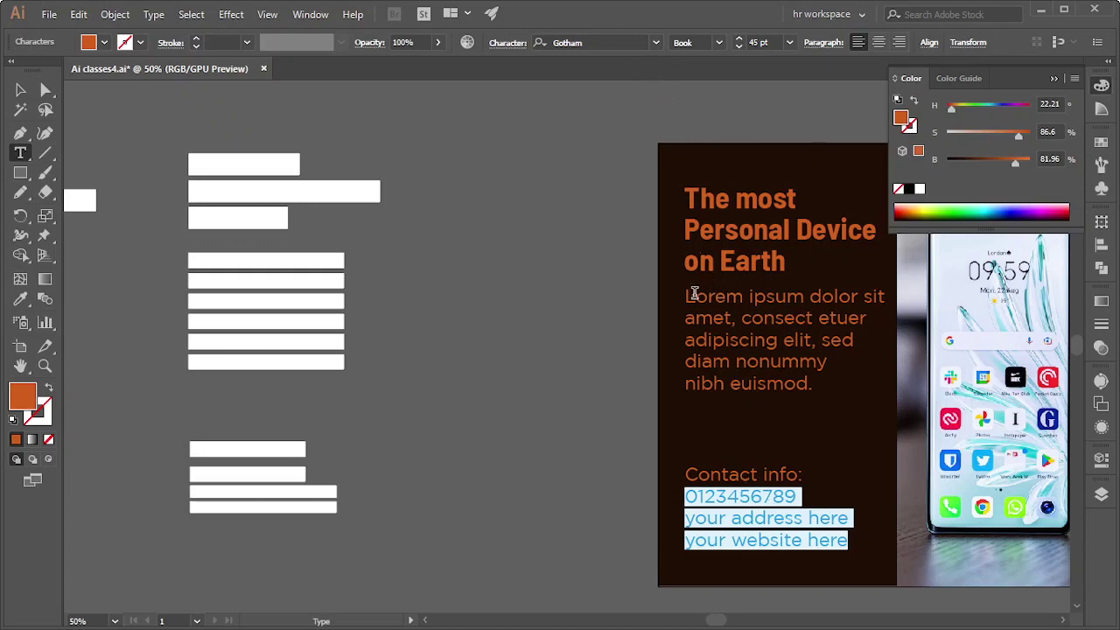
pyautogui.click(510, 41)
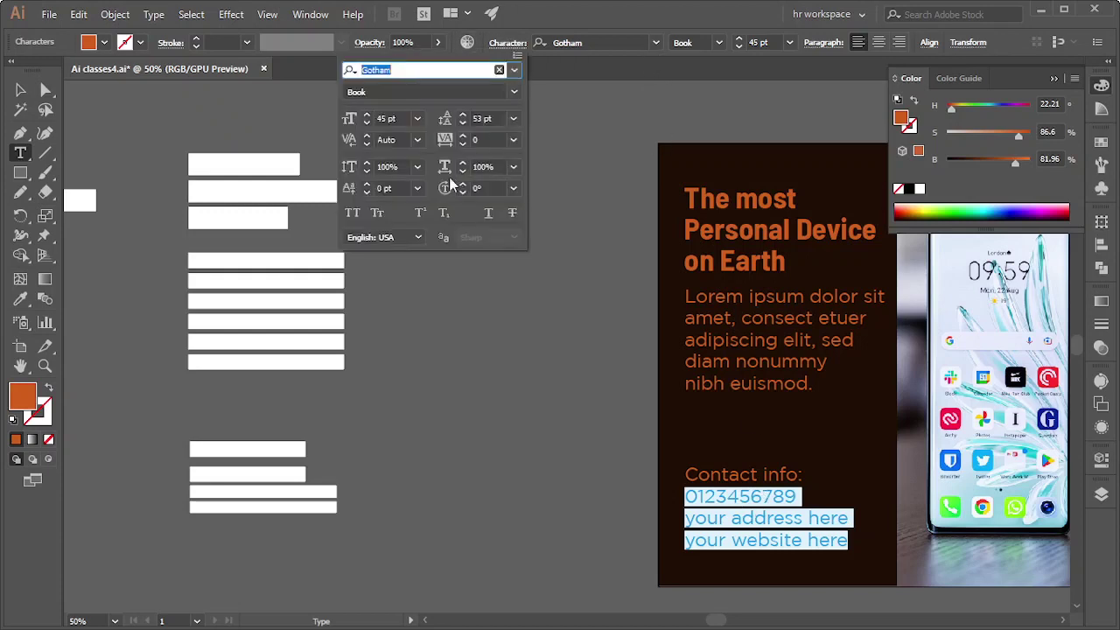
pyautogui.scroll(-6, 484, 116)
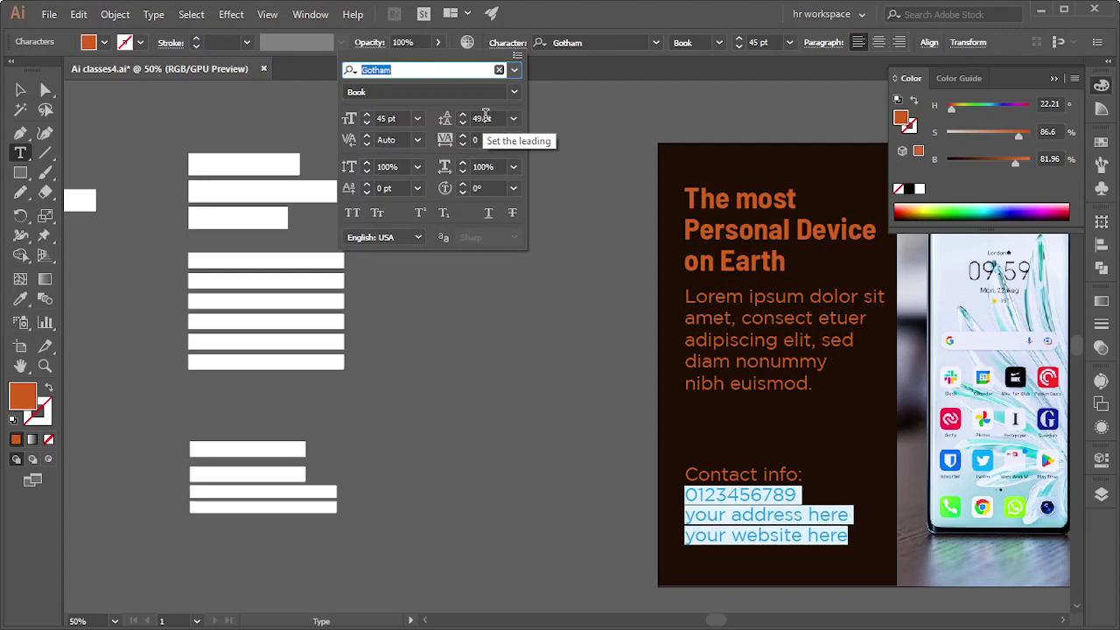
pyautogui.click(700, 496)
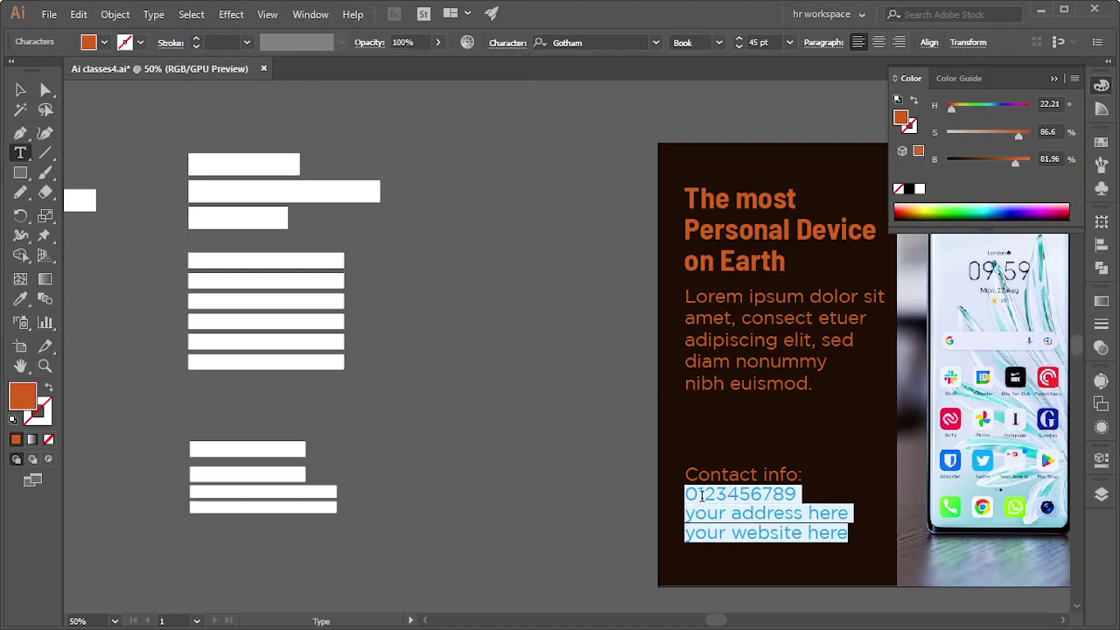
# - Set the leading of the phone number line alone to 58 pt
pyautogui.doubleClick(702, 495)
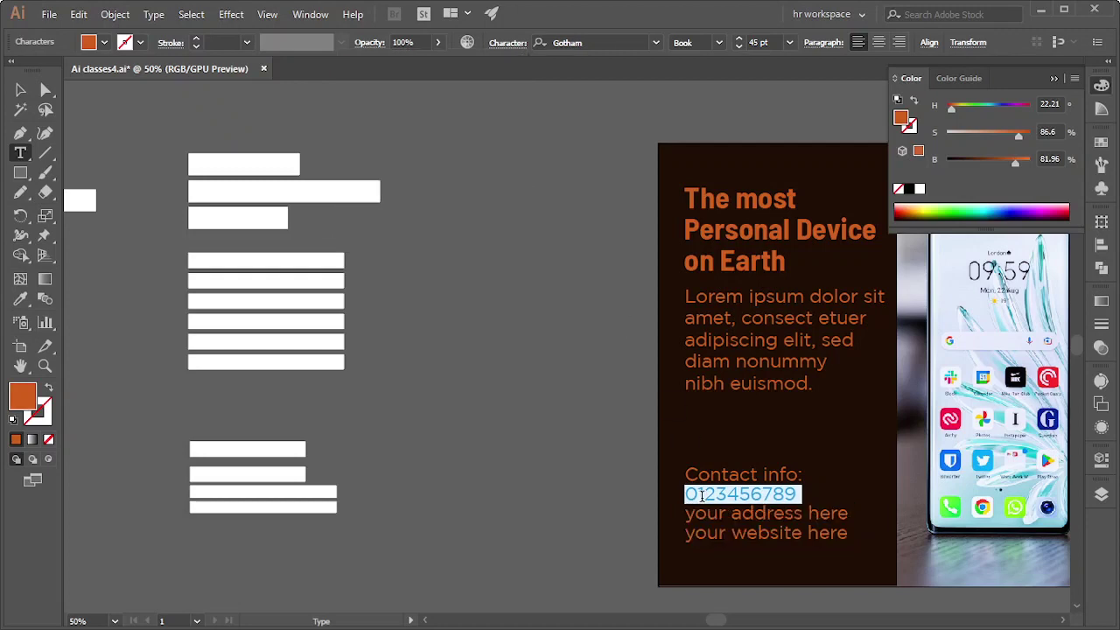
pyautogui.click(507, 42)
pyautogui.scroll(8, 494, 116)
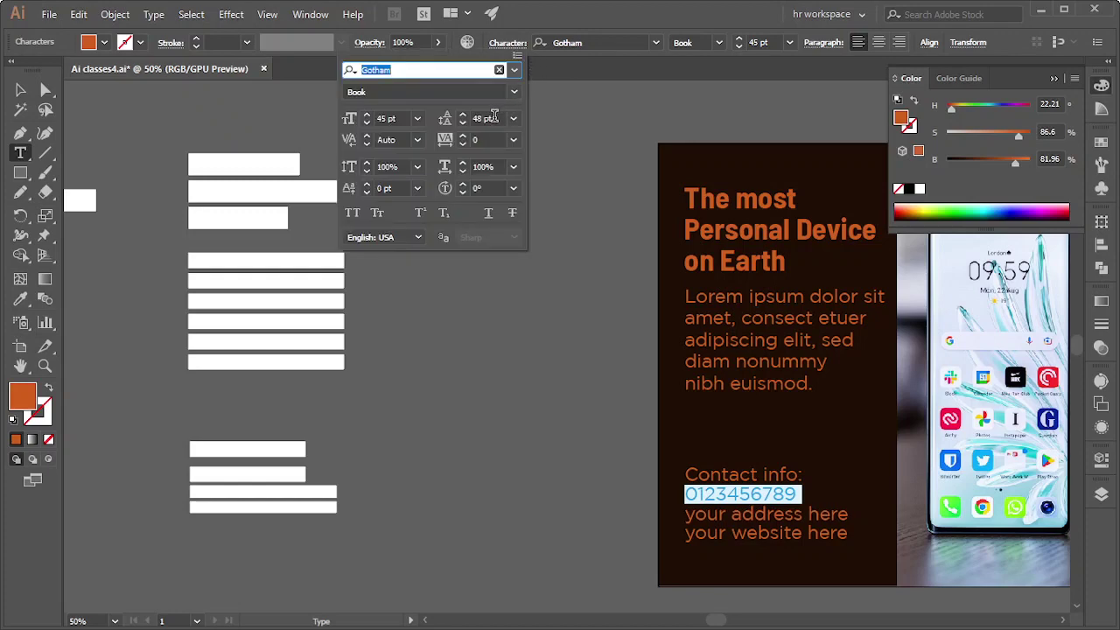
pyautogui.scroll(3, 495, 116)
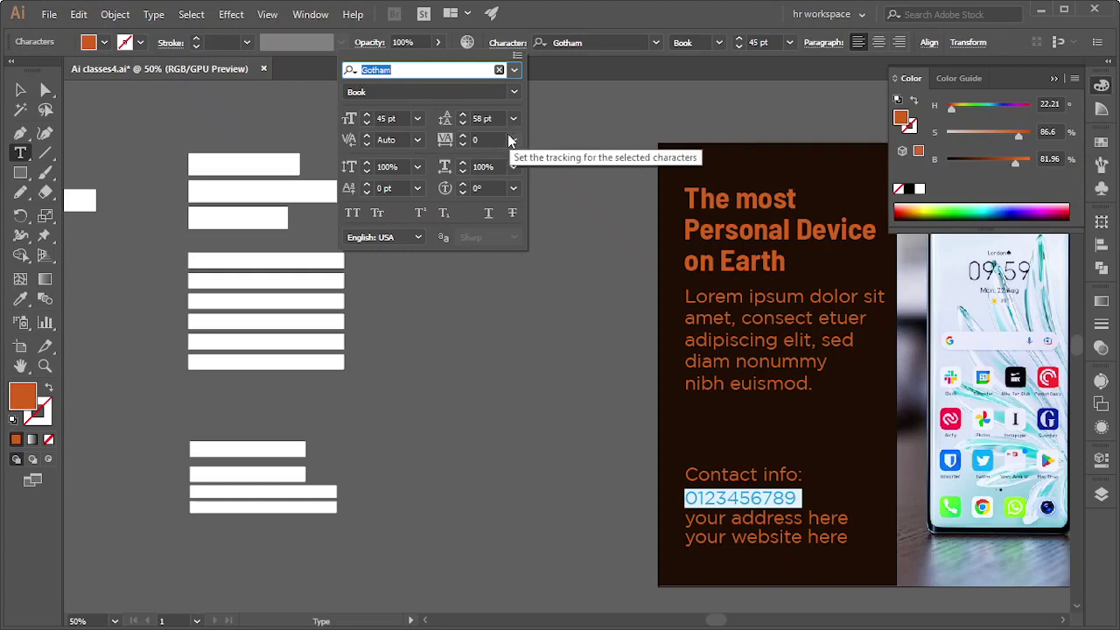
pyautogui.press('Escape')
pyautogui.click(15, 89)
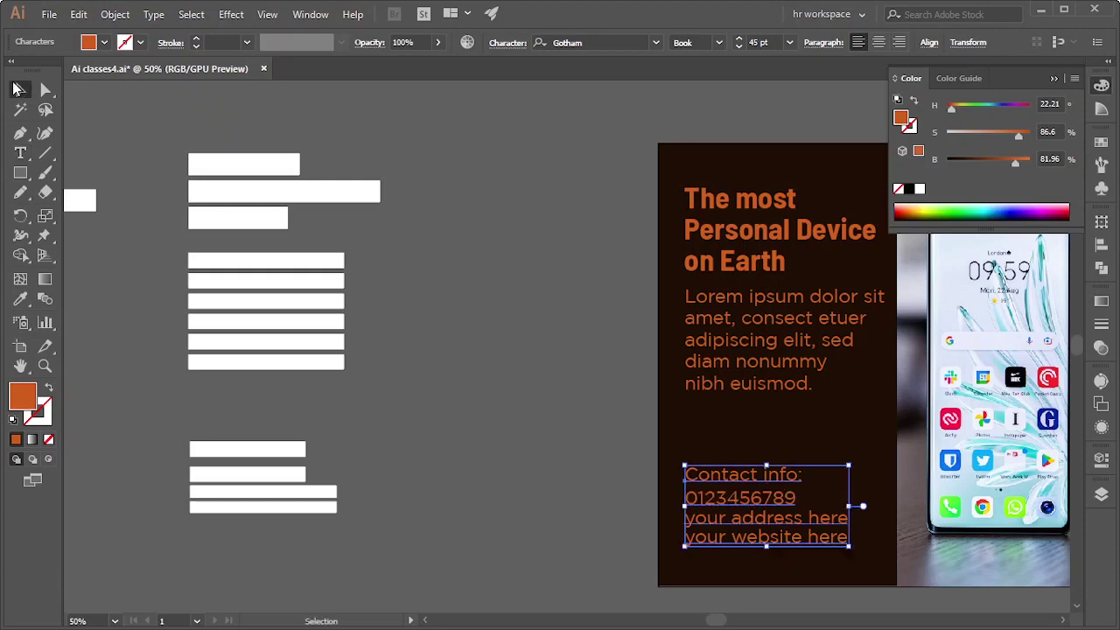
pyautogui.click(674, 524)
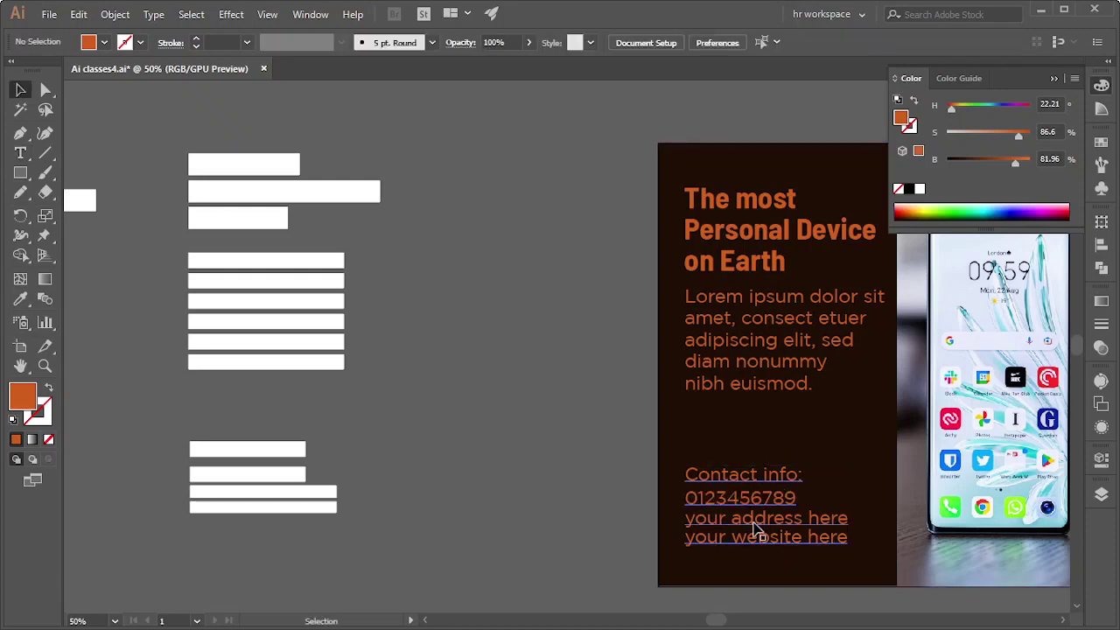
# - Increase the phone number line's leading to 61 pt to separate it further from "Contact info:"
pyautogui.press('t')
pyautogui.doubleClick(738, 495)
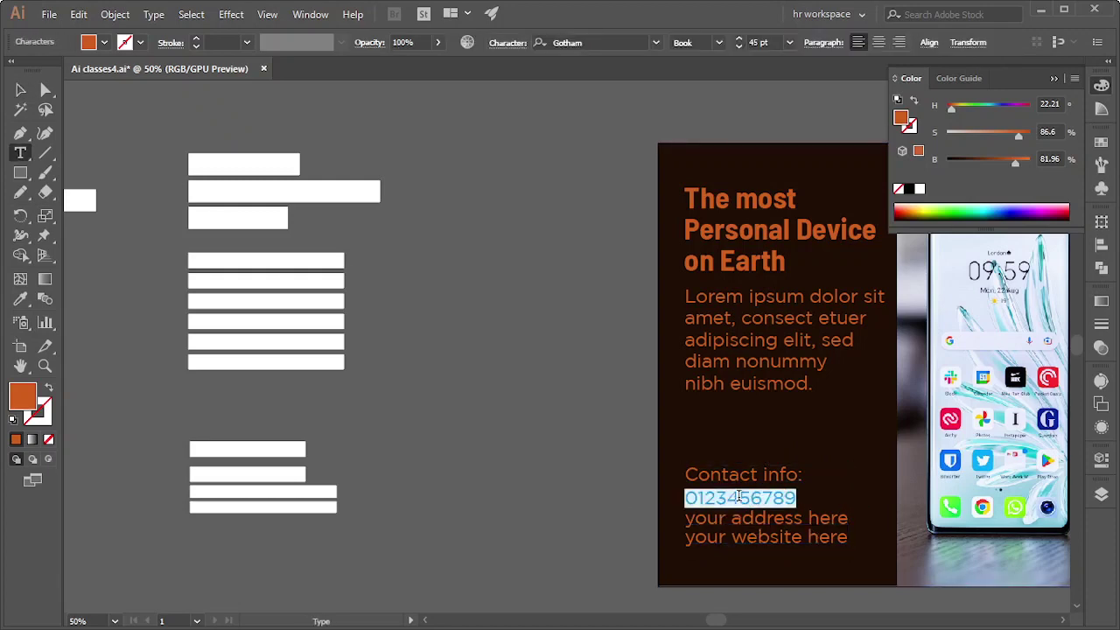
pyautogui.click(508, 42)
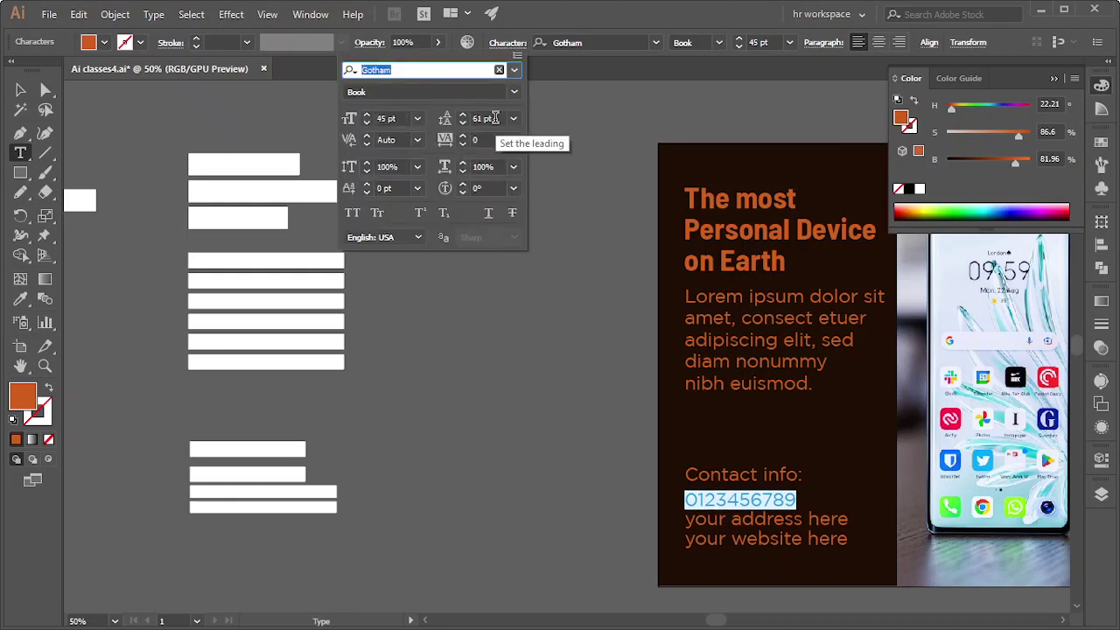
pyautogui.click(19, 100)
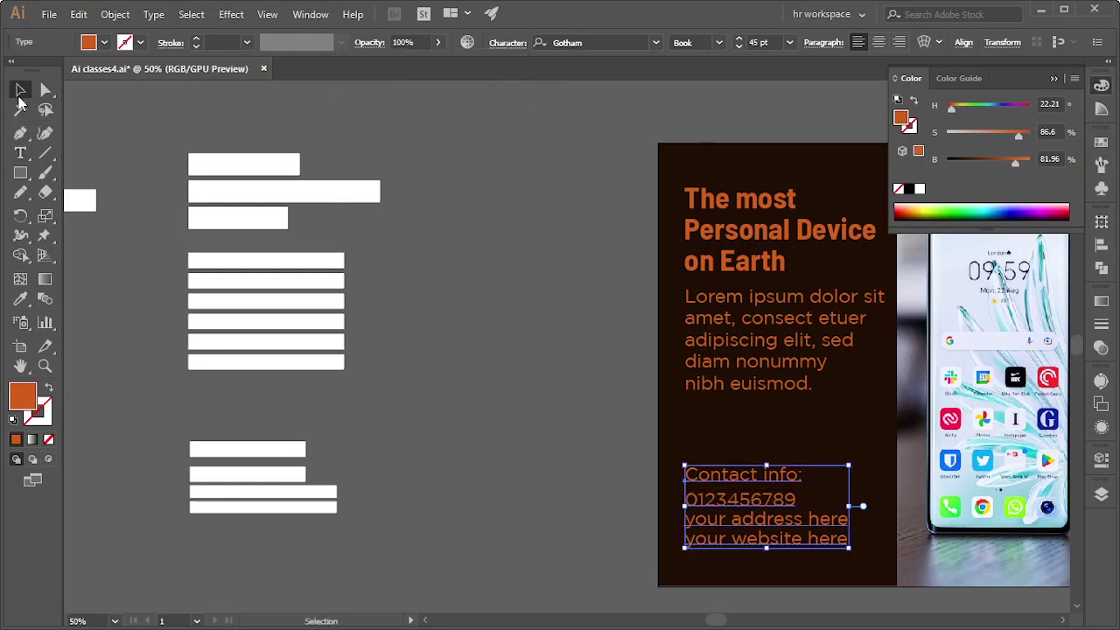
pyautogui.click(416, 176)
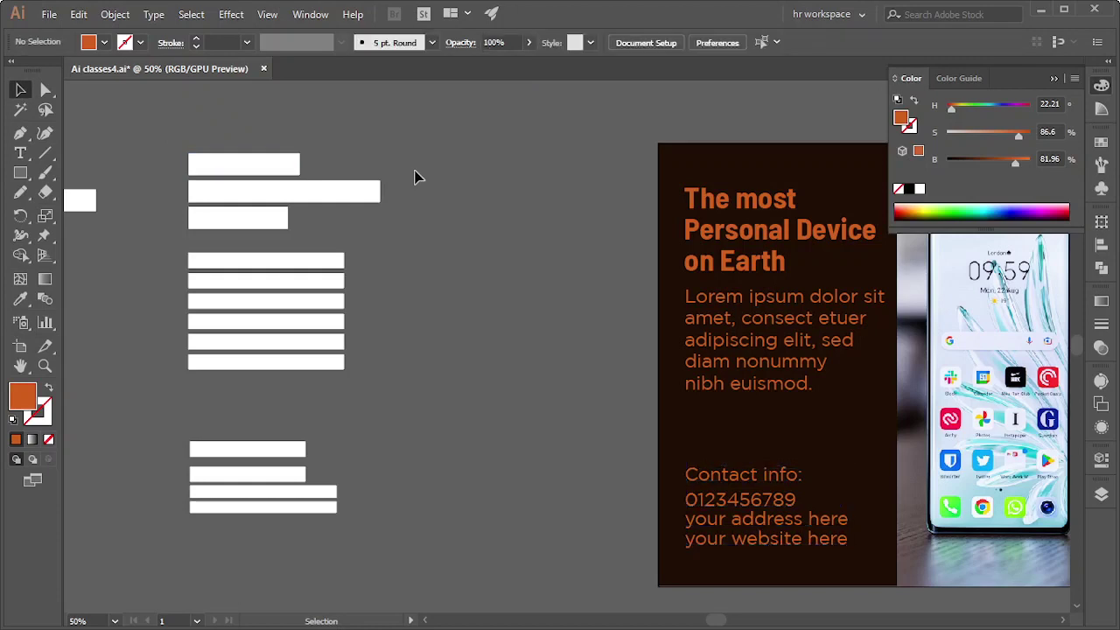
# - Increase the leading of the phone number line slightly to separate it further from "Contact info:"
pyautogui.press('t')
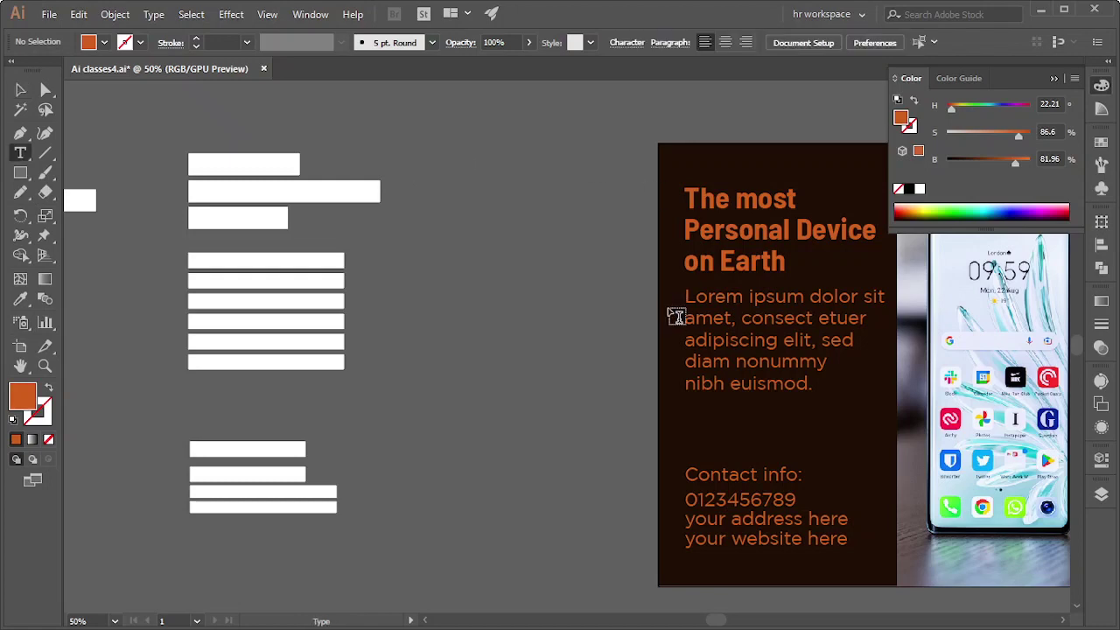
pyautogui.doubleClick(719, 499)
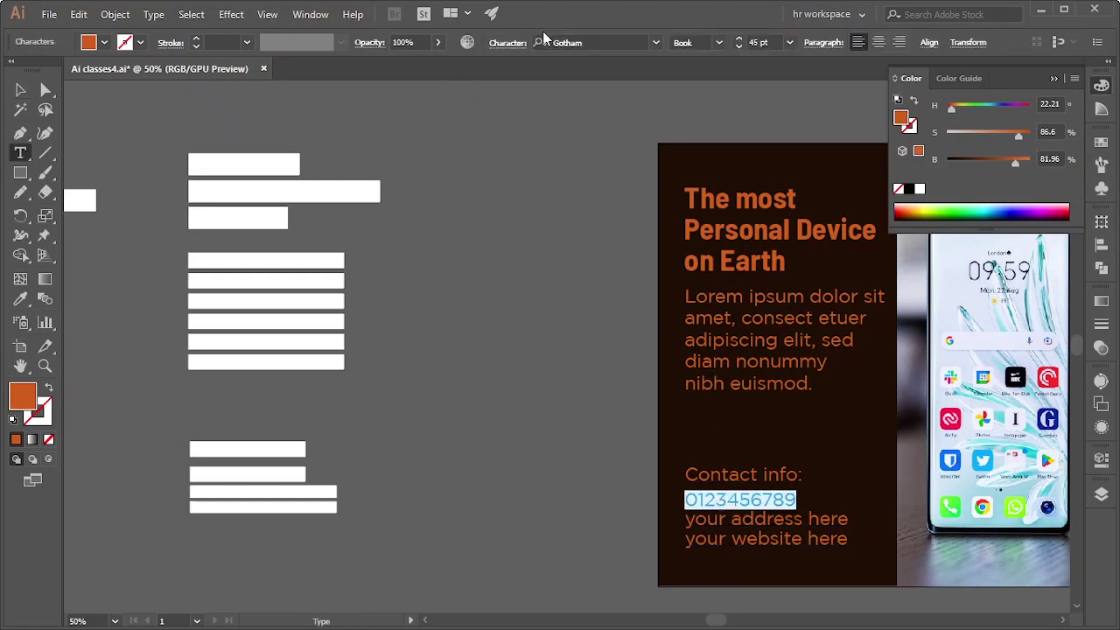
pyautogui.click(508, 42)
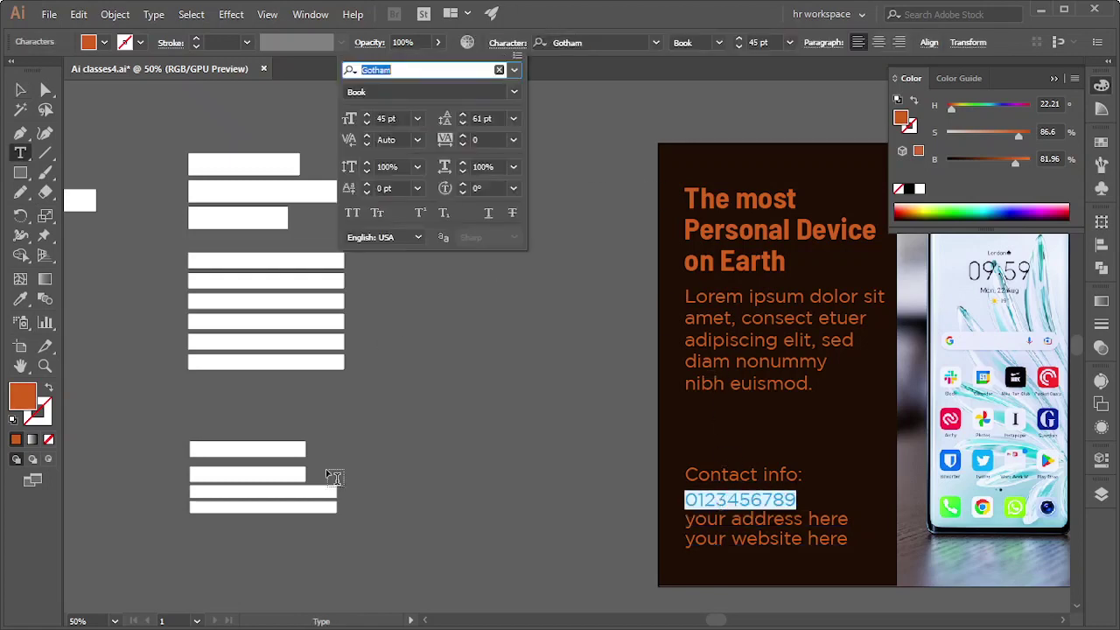
pyautogui.scroll(2, 479, 118)
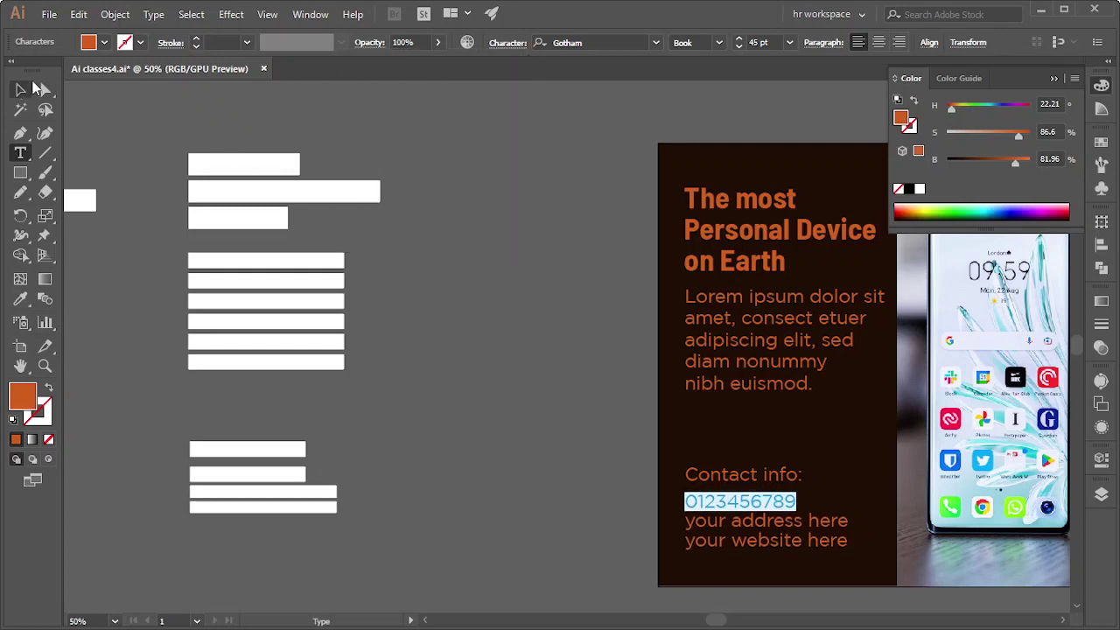
pyautogui.press('Escape')
pyautogui.click(420, 192)
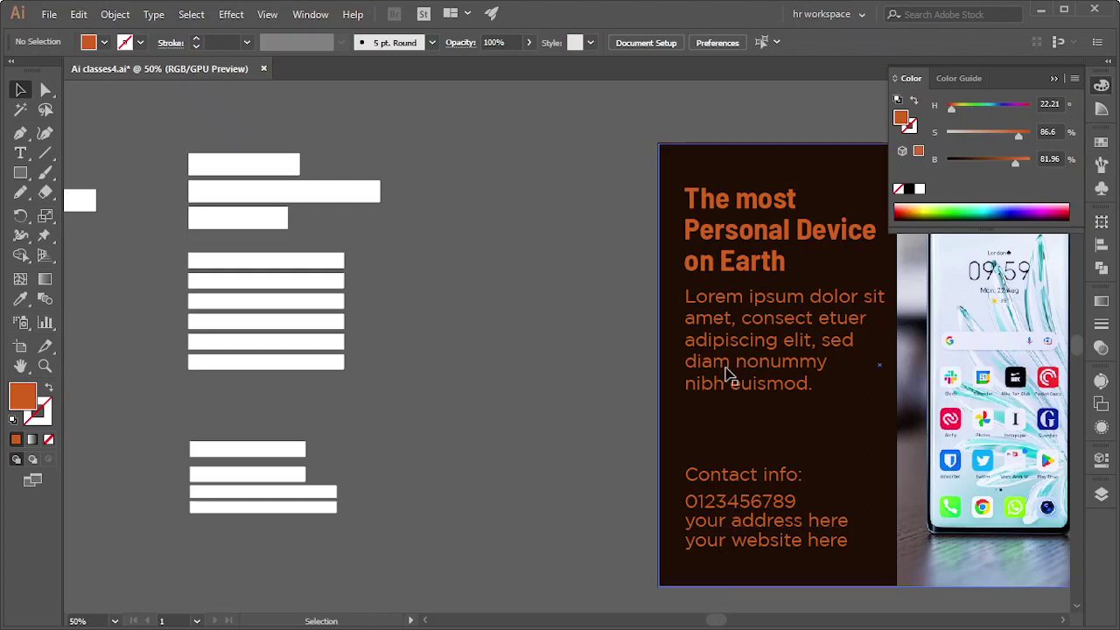
# - Nudge the headline and the body paragraph together slightly down on the flyer's dark panel
pyautogui.click(727, 249)
pyautogui.keyDown('shift'); pyautogui.click(738, 300); pyautogui.keyUp('shift')
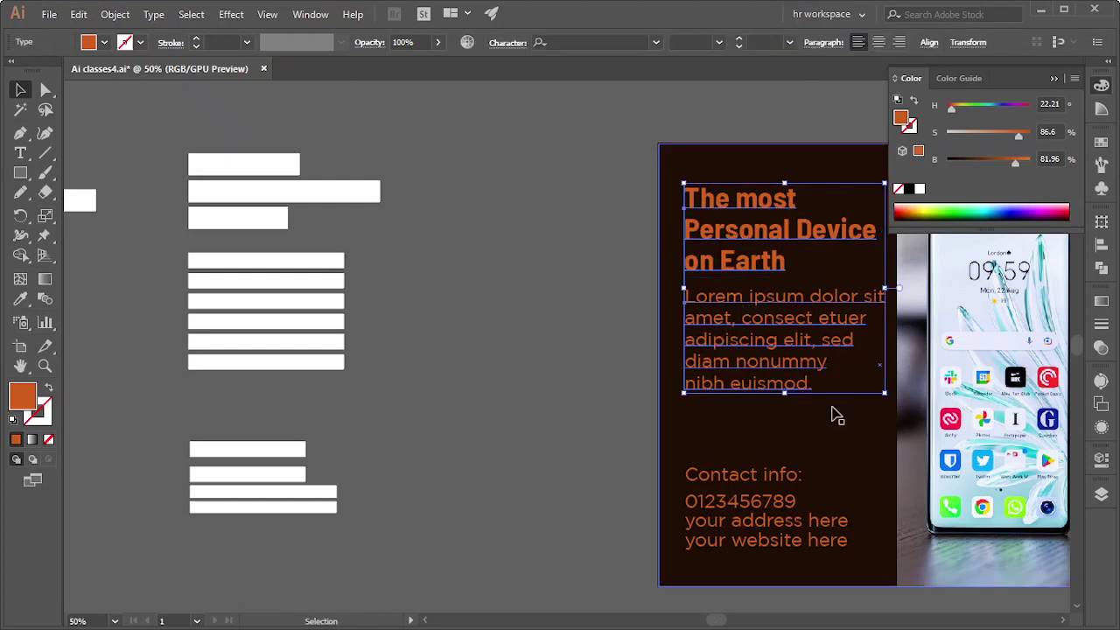
pyautogui.press('Down')
pyautogui.press('Down')
pyautogui.press('Down')
pyautogui.press('Down')
pyautogui.press('Down')
pyautogui.press('Down')
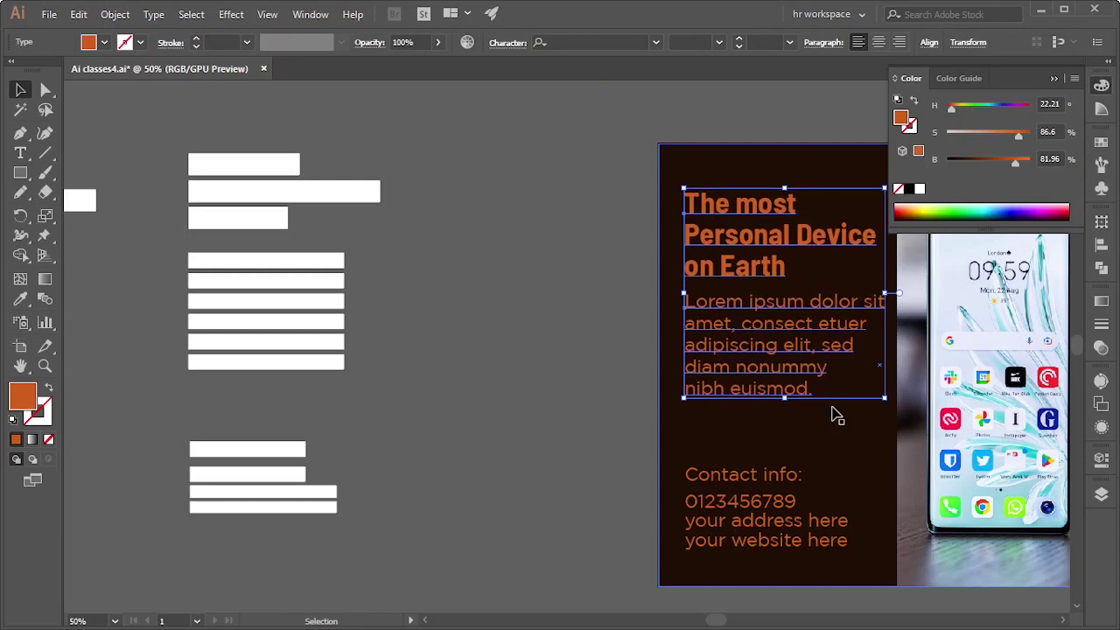
pyautogui.click(475, 302)
# - Examine the whole flyer layout and compare it with the white bar arrangements beside it
pyautogui.moveTo(514, 275); pyautogui.dragTo(251, 287)
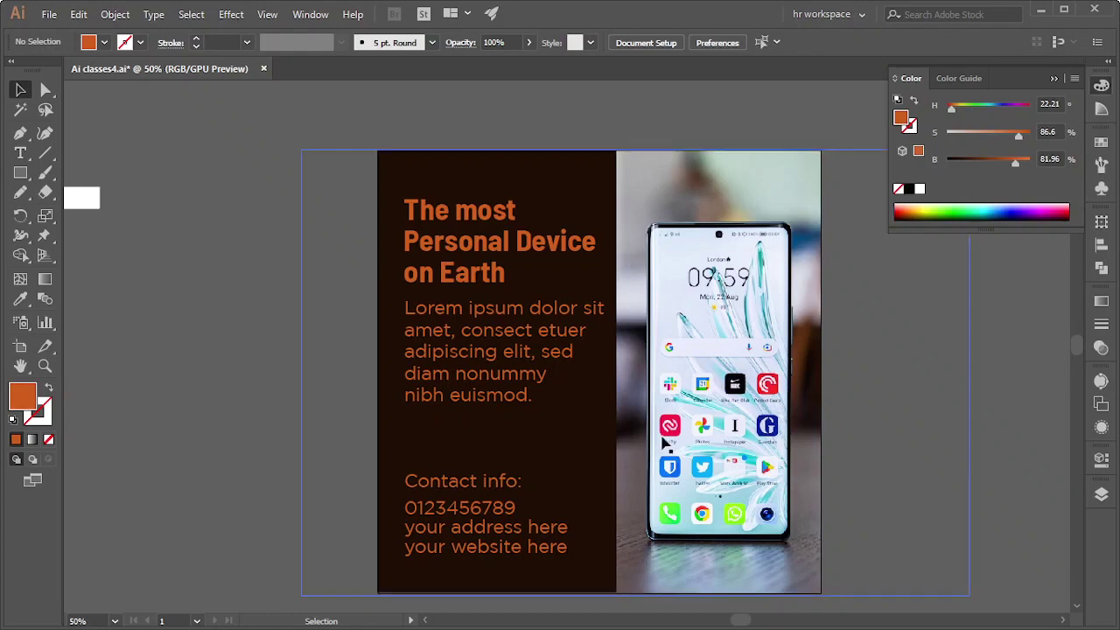
pyautogui.press('space')
pyautogui.moveTo(866, 447); pyautogui.dragTo(795, 450)
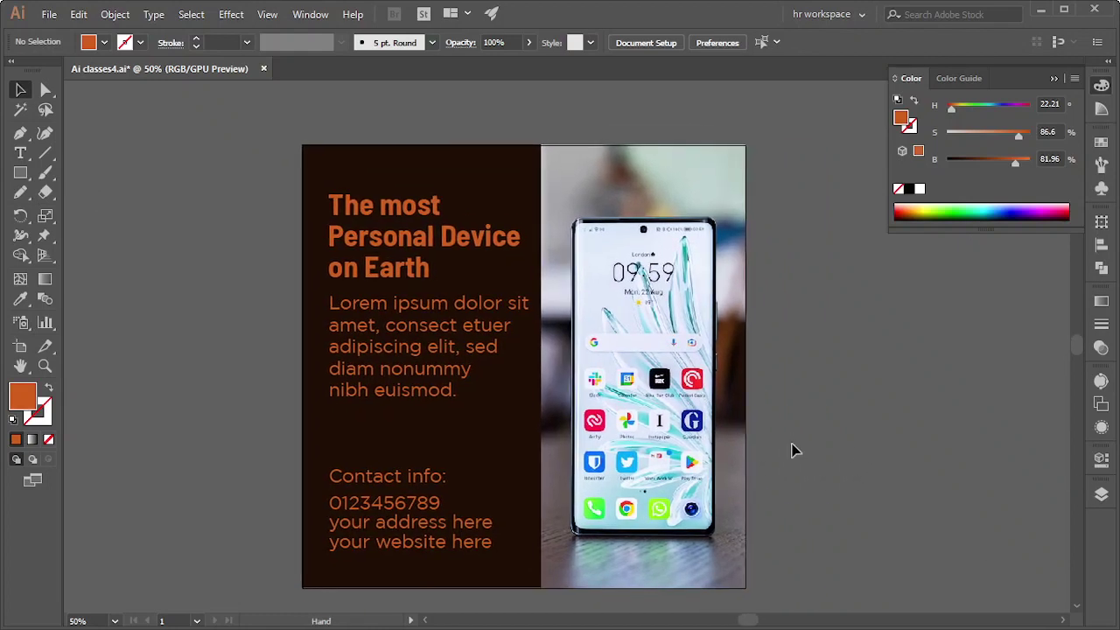
pyautogui.scroll(-3, 815, 429)
pyautogui.scroll(2, 758, 414)
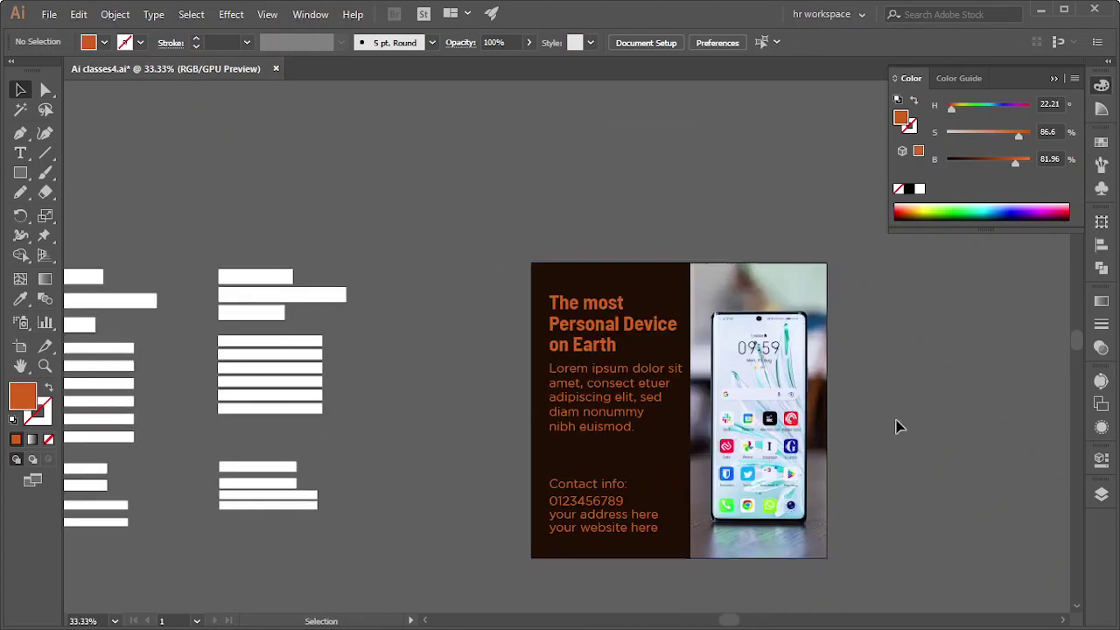
pyautogui.press('space')
pyautogui.moveTo(937, 411); pyautogui.dragTo(831, 373)
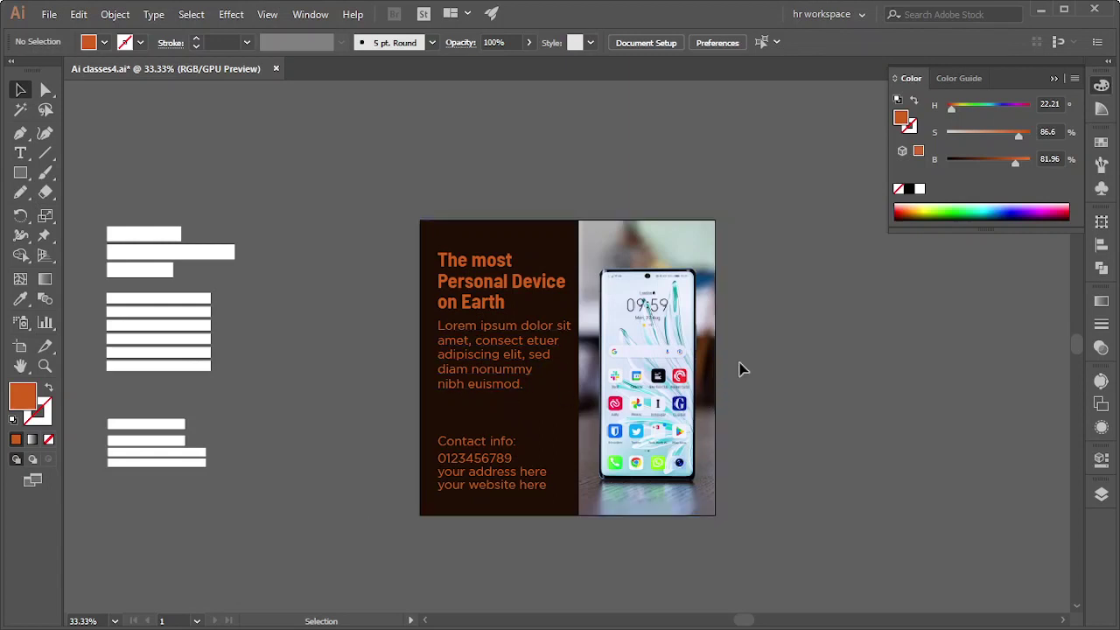
pyautogui.moveTo(935, 345); pyautogui.dragTo(740, 344)
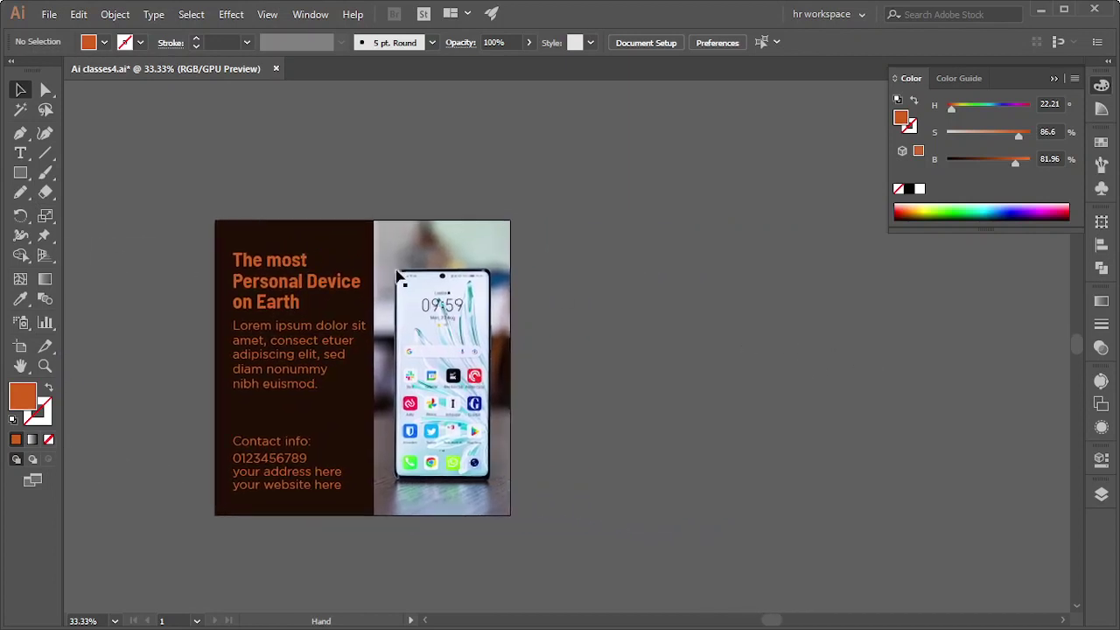
# - Try a white fill on the flyer's headline, body and contact text, and undo it
pyautogui.click(275, 293)
pyautogui.keyDown('shift'); pyautogui.click(283, 360); pyautogui.keyUp('shift')
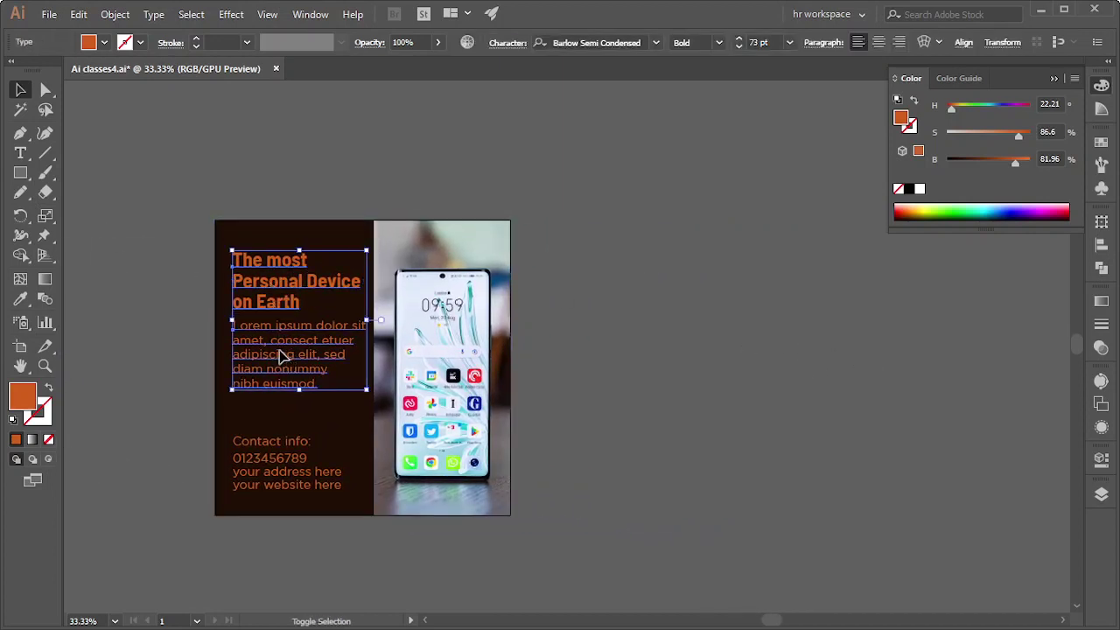
pyautogui.keyDown('shift'); pyautogui.click(269, 477); pyautogui.keyUp('shift')
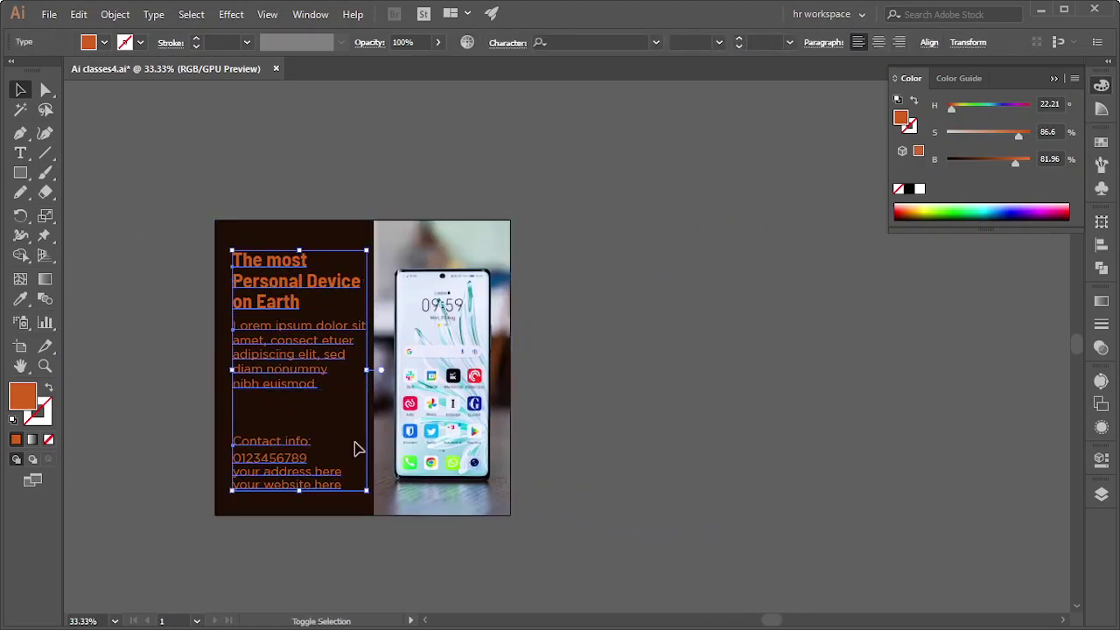
pyautogui.click(918, 189)
pyautogui.click(702, 269)
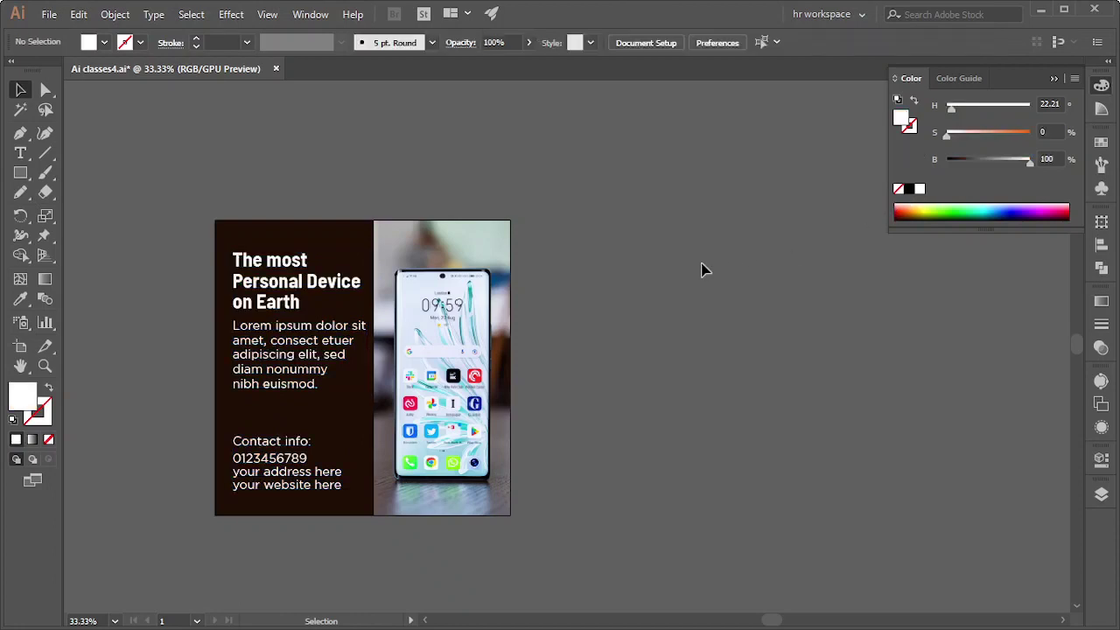
pyautogui.hotkey('ctrl', 'z')
pyautogui.hotkey('ctrl', 'z')
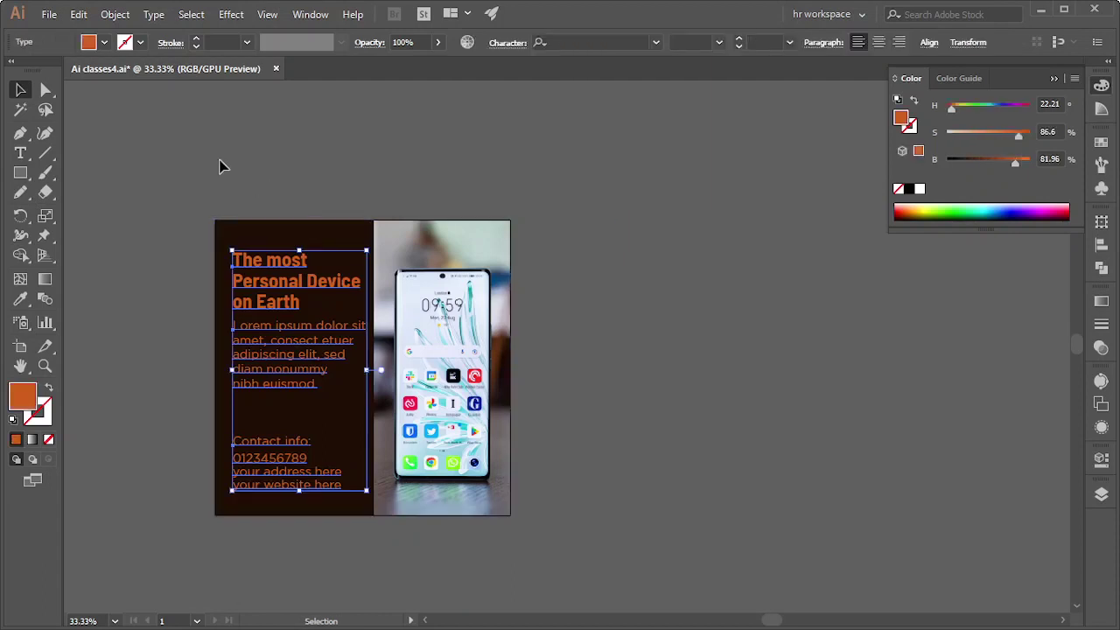
# - Duplicate the entire flyer and place the copy beside the original on its right, level with it
pyautogui.click(220, 167)
pyautogui.moveTo(347, 420); pyautogui.dragTo(674, 422)
pyautogui.click(943, 337)
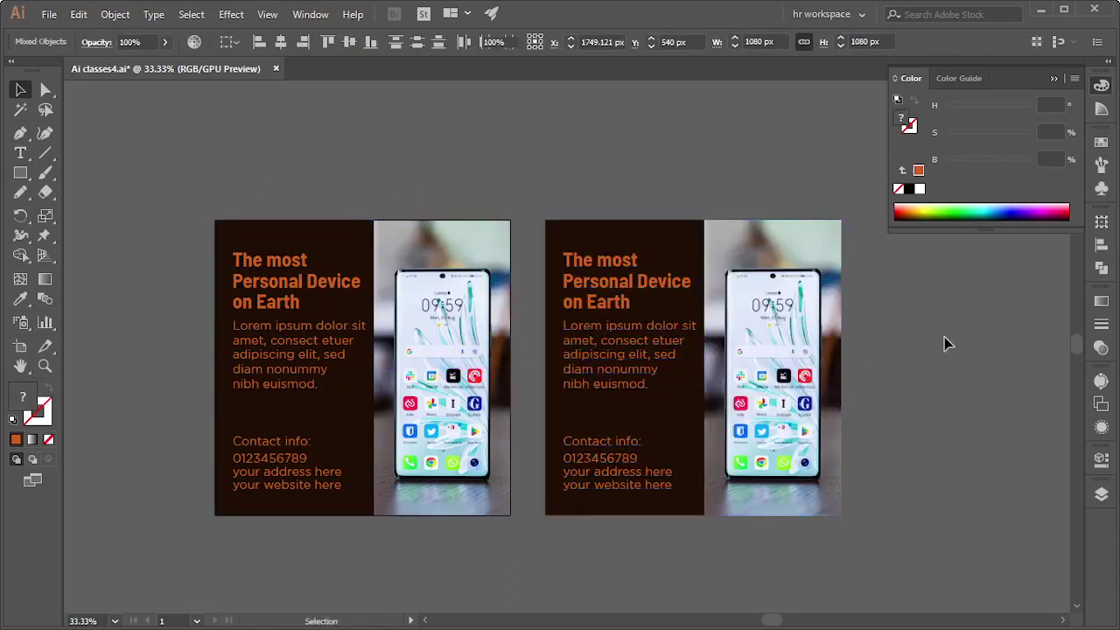
# - Fill the headline, body and contact text of the flyer copy with white
pyautogui.click(669, 354)
pyautogui.keyDown('shift'); pyautogui.click(621, 273); pyautogui.keyUp('shift')
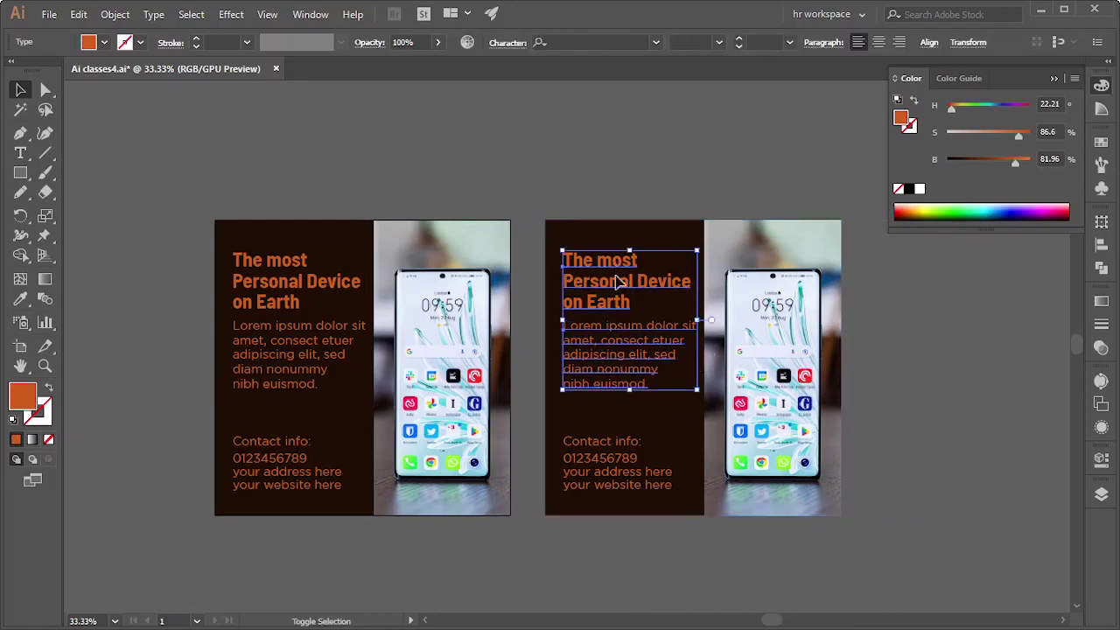
pyautogui.keyDown('shift'); pyautogui.click(612, 446); pyautogui.keyUp('shift')
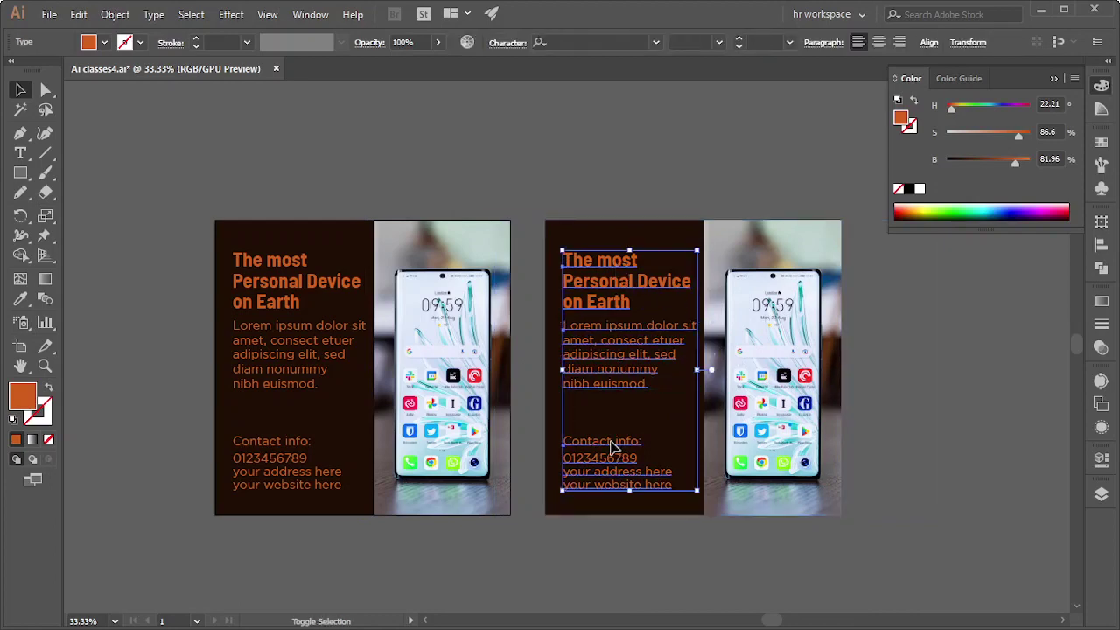
pyautogui.click(917, 190)
pyautogui.click(926, 342)
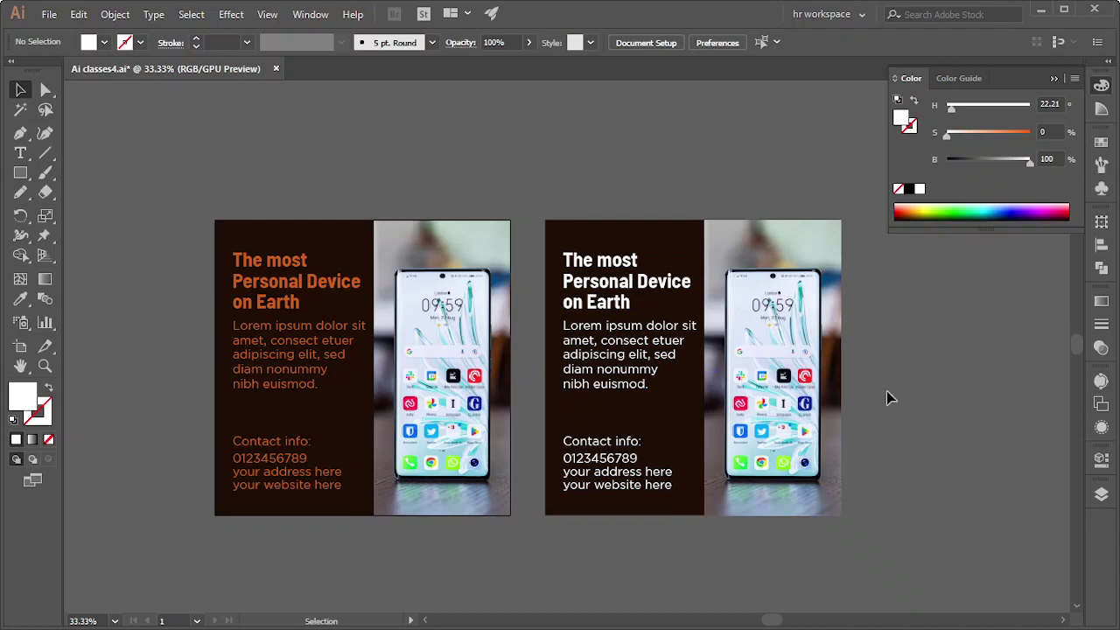
# - Draw a small, nearly square white rectangle in the empty area to the right of the flyer copy
pyautogui.moveTo(886, 391); pyautogui.dragTo(824, 387)
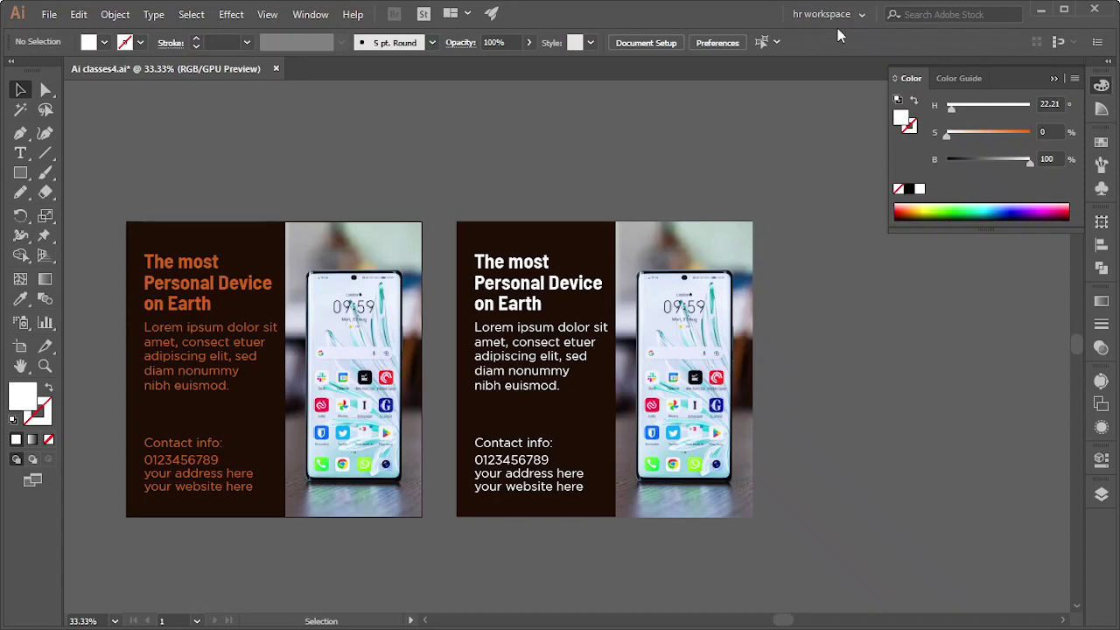
pyautogui.press('space')
pyautogui.moveTo(897, 385); pyautogui.dragTo(598, 361)
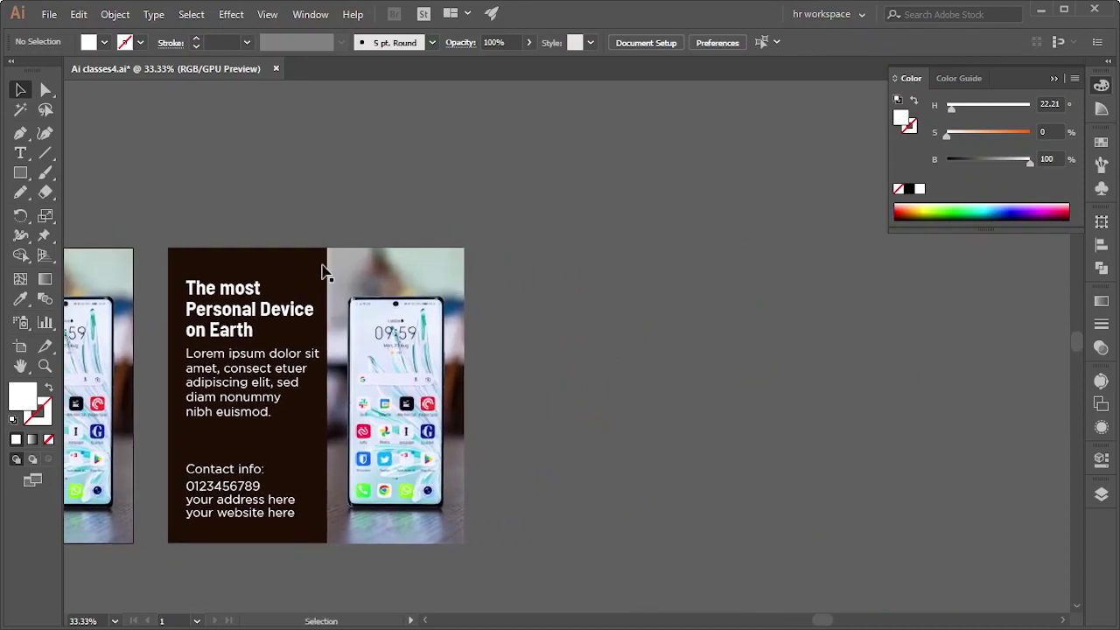
pyautogui.click(20, 173)
pyautogui.moveTo(596, 239); pyautogui.dragTo(668, 307)
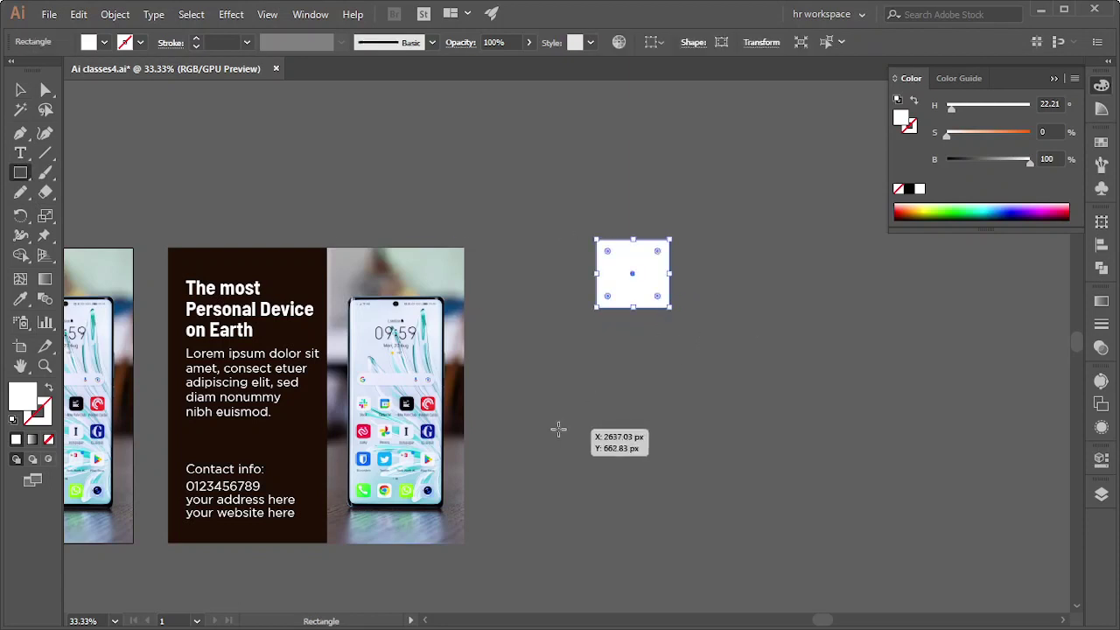
pyautogui.click(19, 89)
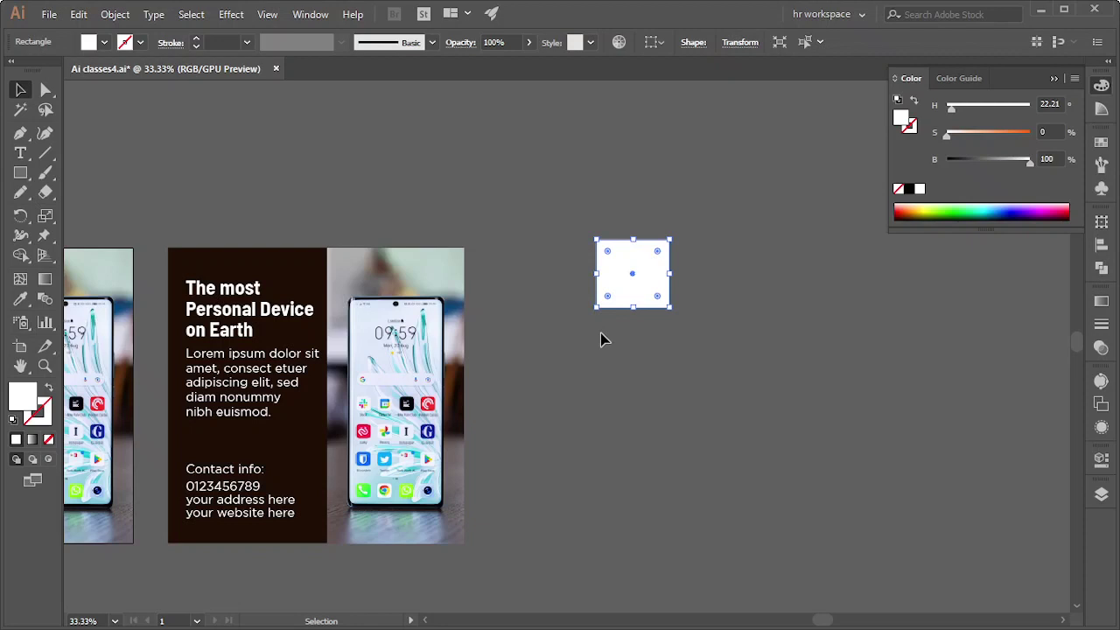
# - Create a smaller copy of the white rectangle centred inside it and fill the copy with yellow
pyautogui.press('a')
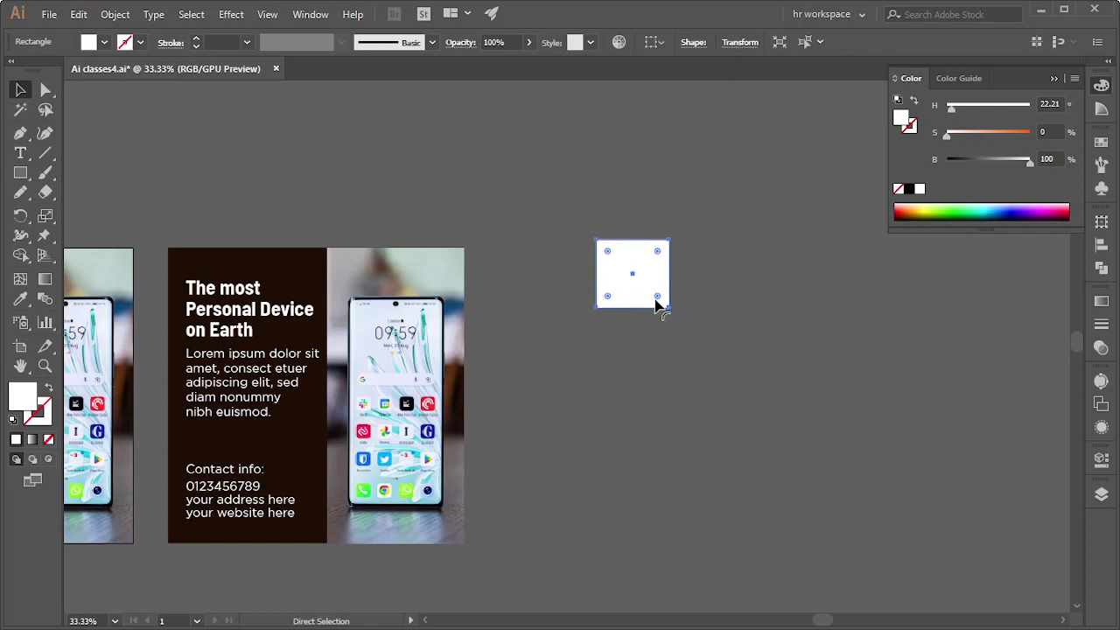
pyautogui.press('v')
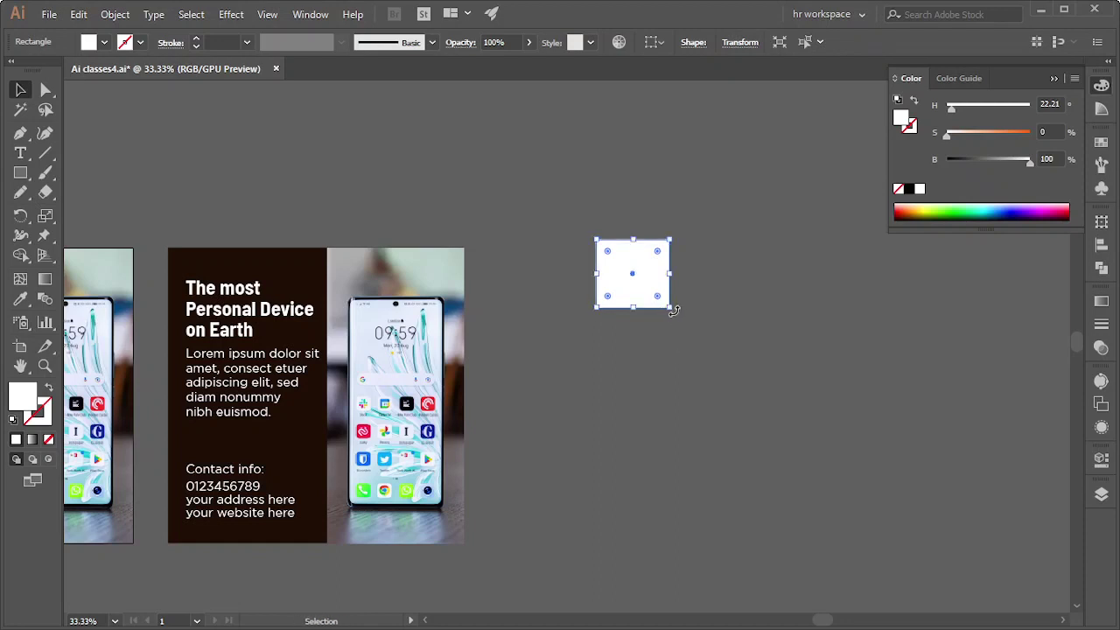
pyautogui.moveTo(672, 310); pyautogui.dragTo(655, 293)
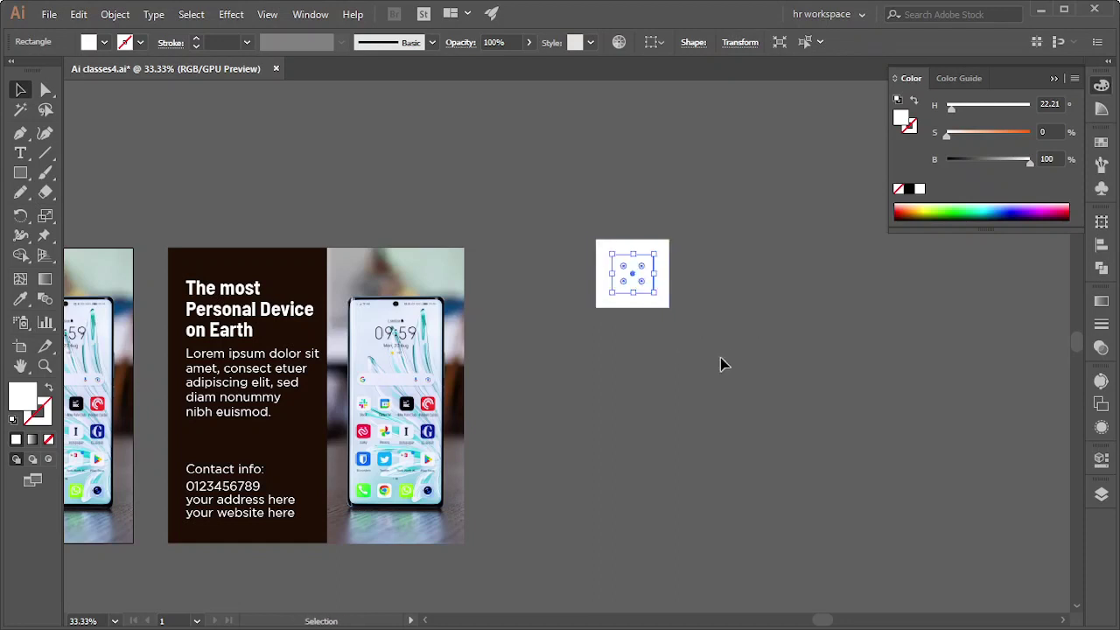
pyautogui.click(1101, 142)
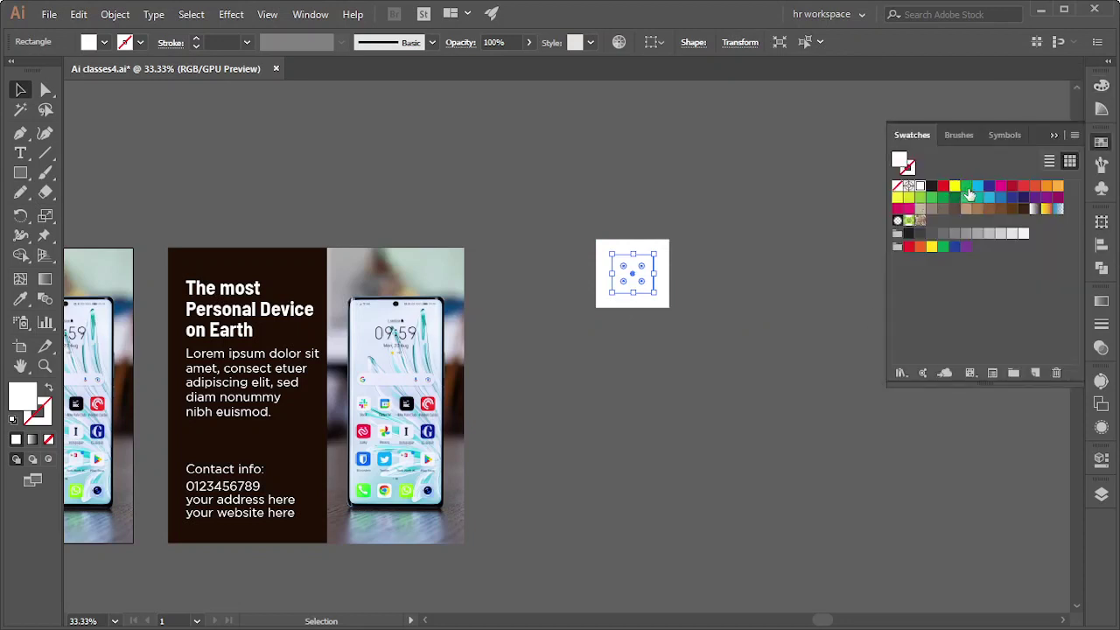
pyautogui.click(955, 186)
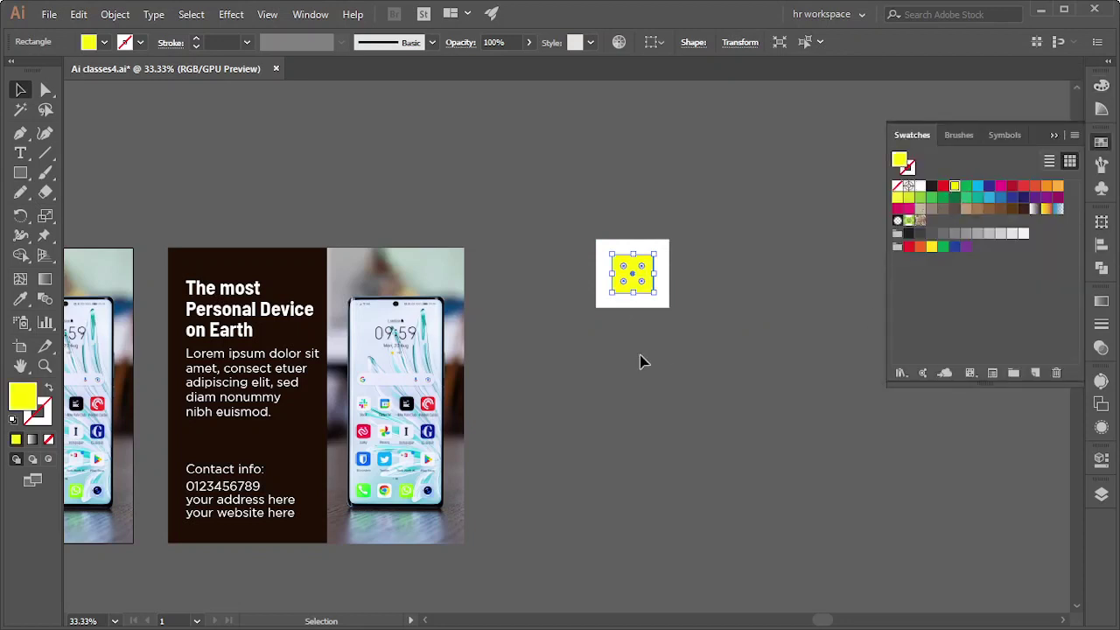
# - Duplicate the white and yellow rectangle pair to its right and fill the copy's inner rectangle with green
pyautogui.moveTo(547, 202); pyautogui.dragTo(683, 342)
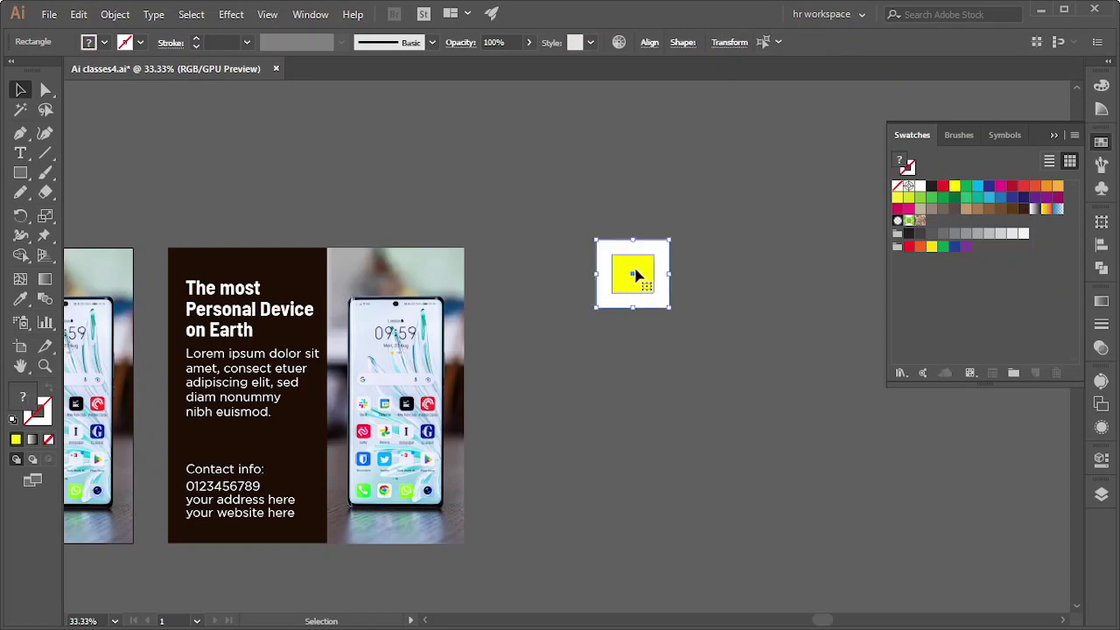
pyautogui.moveTo(636, 275); pyautogui.dragTo(724, 274)
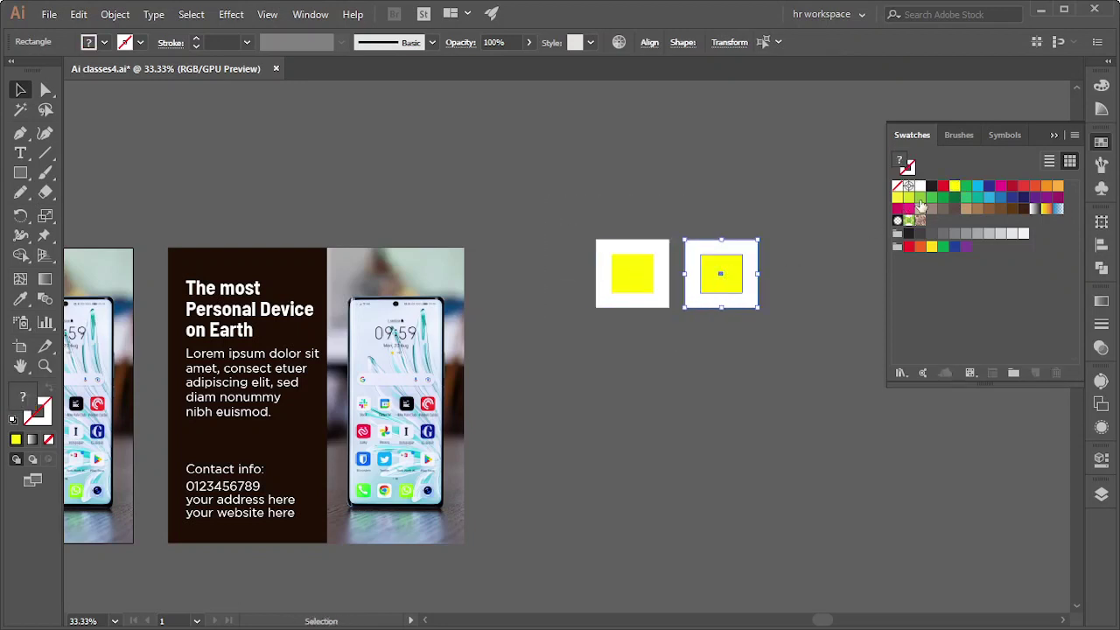
pyautogui.click(706, 278)
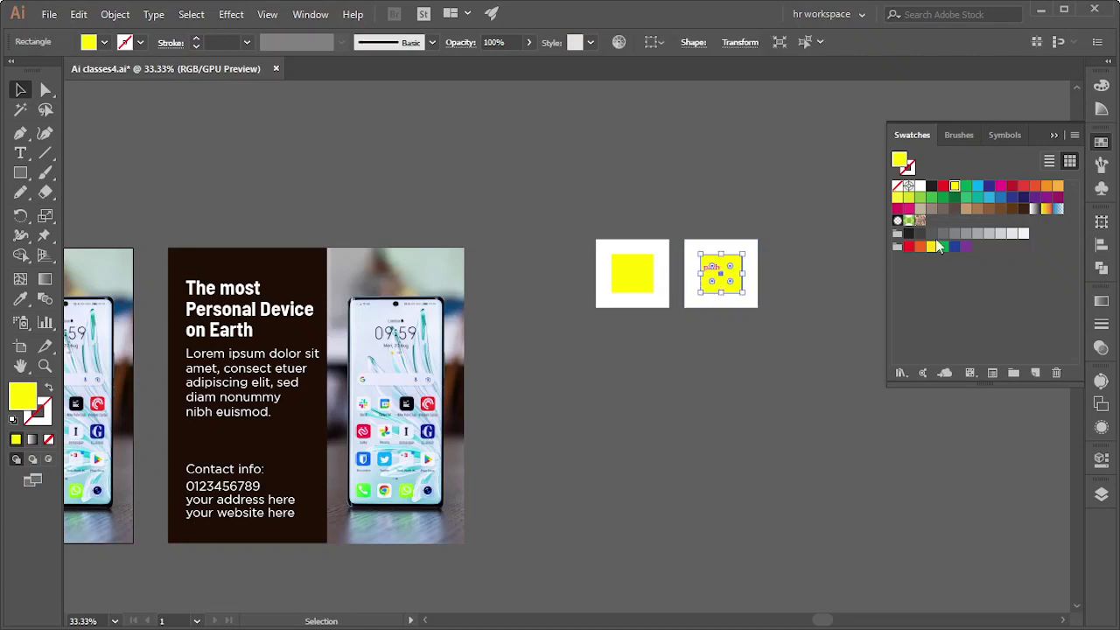
pyautogui.click(965, 186)
pyautogui.click(778, 270)
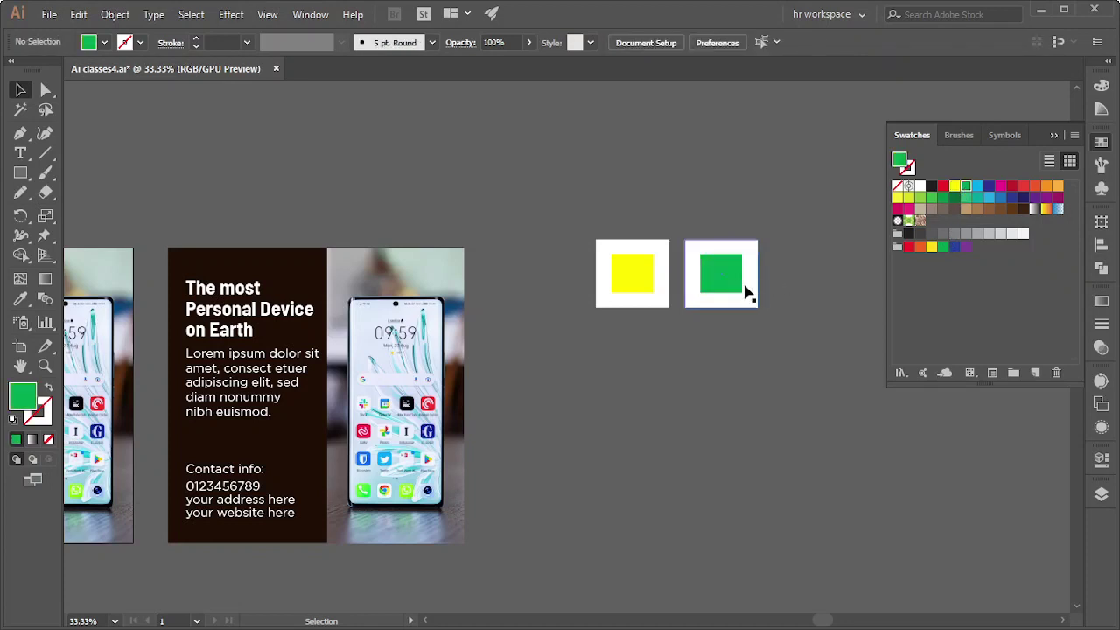
# - Duplicate the white and green rectangle pair to its right and fill the copy's inner rectangle with light blue
pyautogui.moveTo(732, 292); pyautogui.dragTo(829, 292)
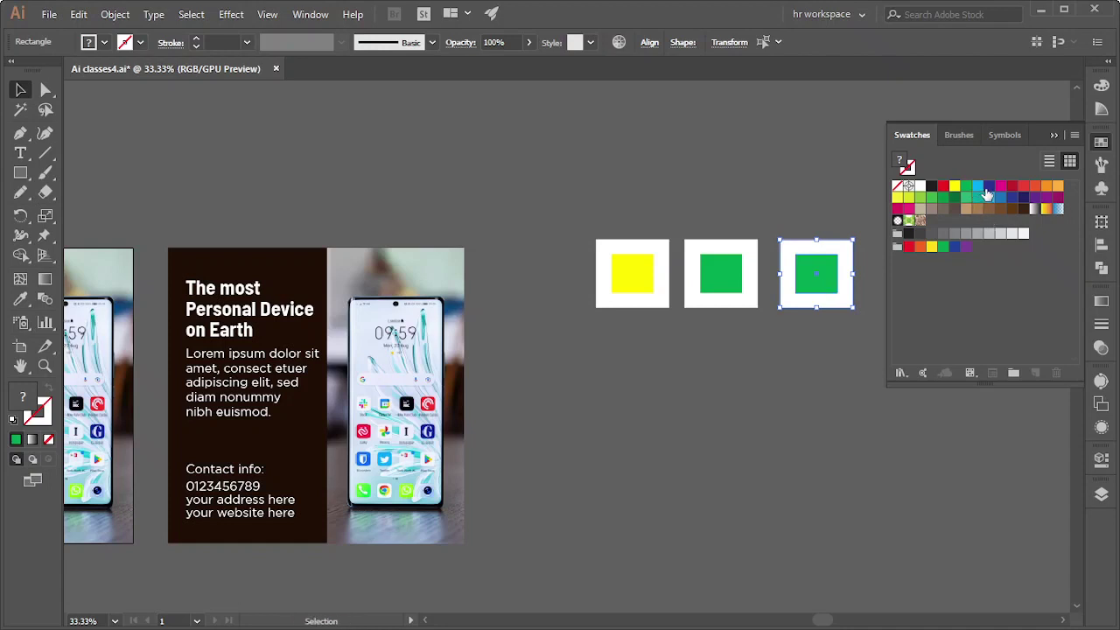
pyautogui.click(787, 337)
pyautogui.click(807, 276)
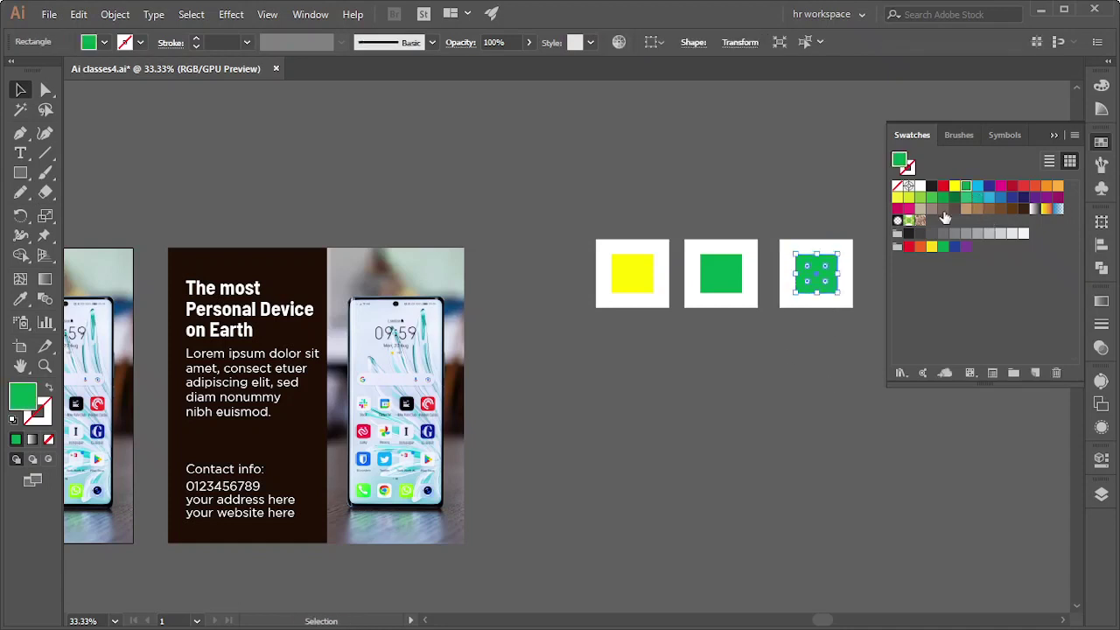
pyautogui.click(989, 196)
pyautogui.click(732, 325)
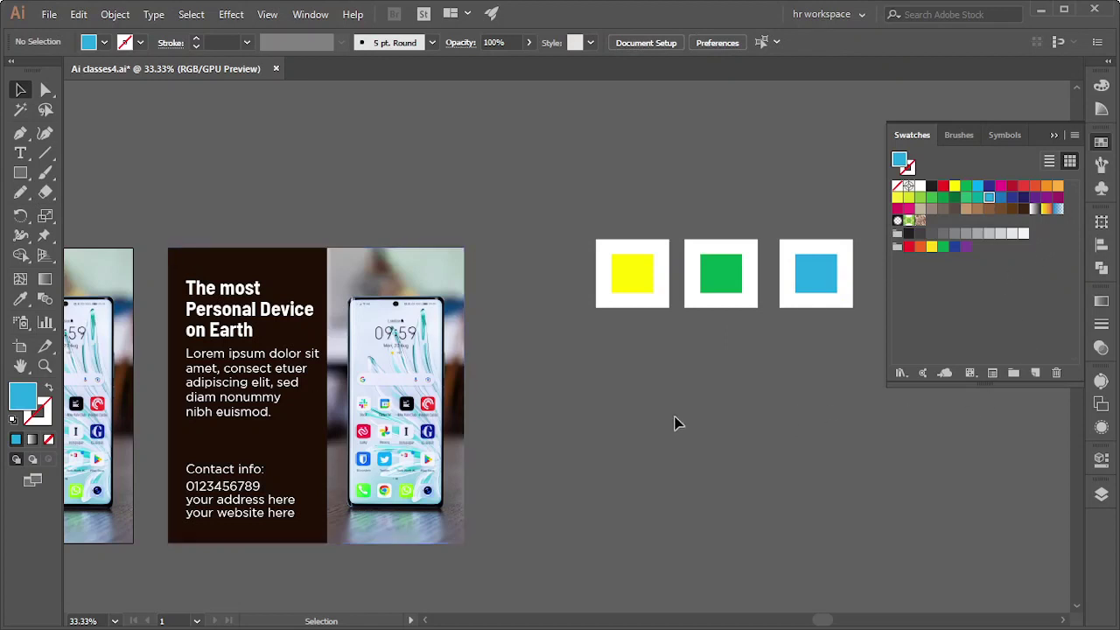
# - Fill the white rectangle behind the yellow one with the light blue sampled from the third pair
pyautogui.moveTo(750, 402); pyautogui.dragTo(642, 450)
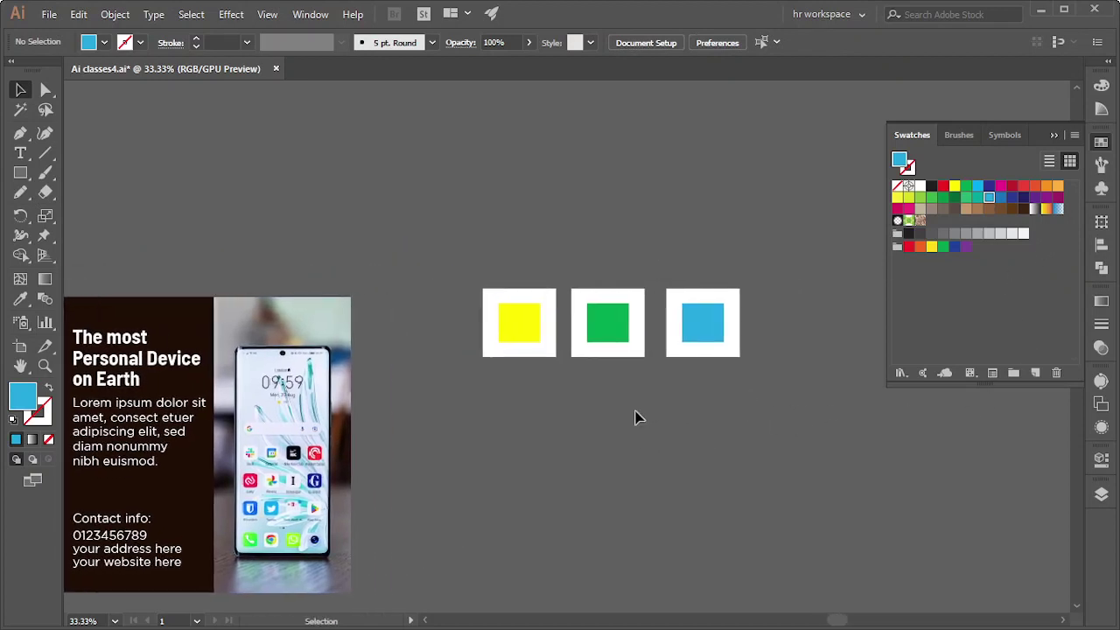
pyautogui.scroll(2, 635, 417)
pyautogui.scroll(3, 754, 430)
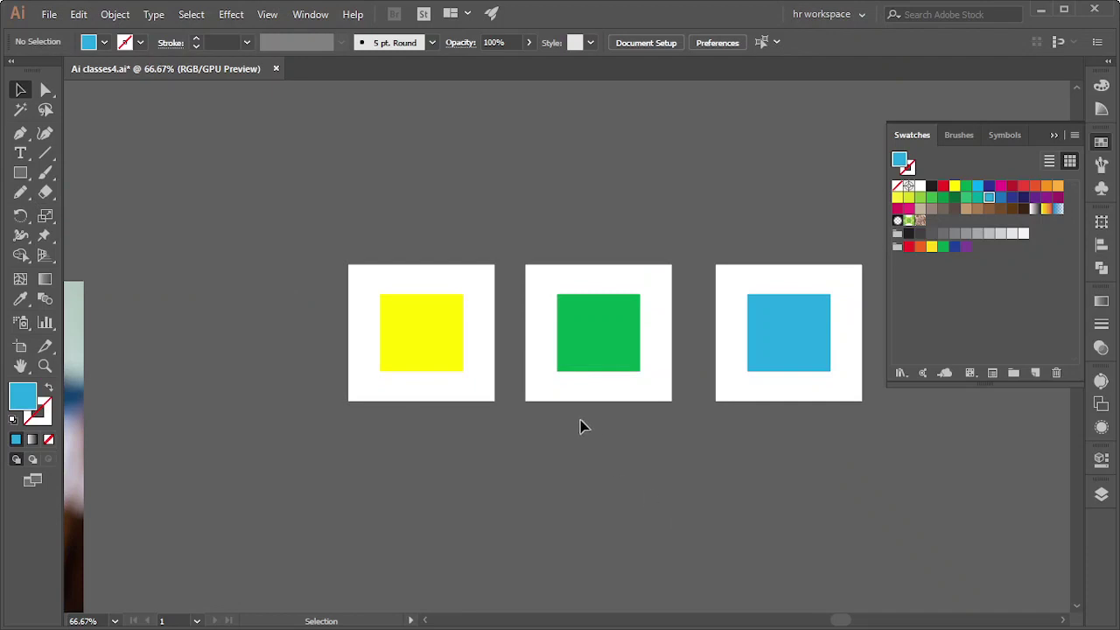
pyautogui.scroll(1, 482, 475)
pyautogui.hscroll(3, 446, 475)
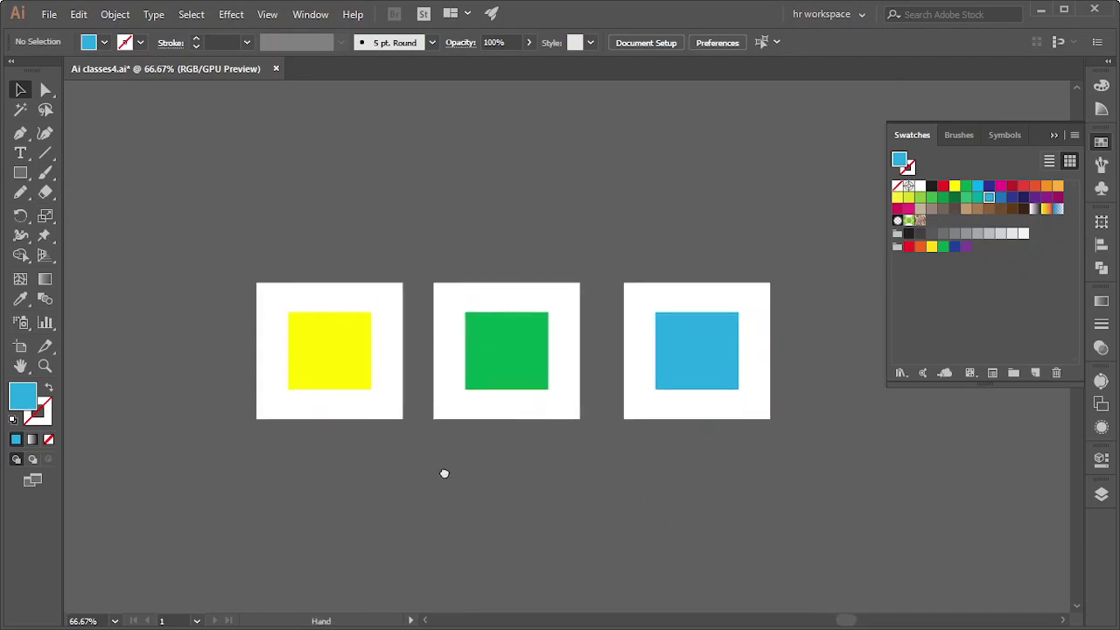
pyautogui.click(370, 415)
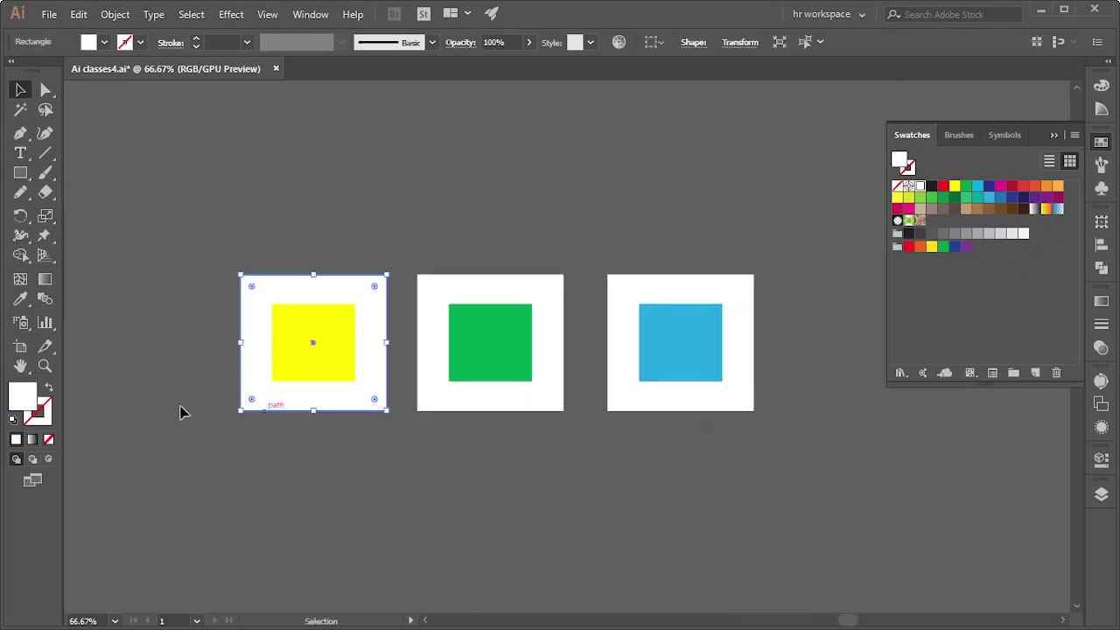
pyautogui.click(21, 301)
pyautogui.click(712, 355)
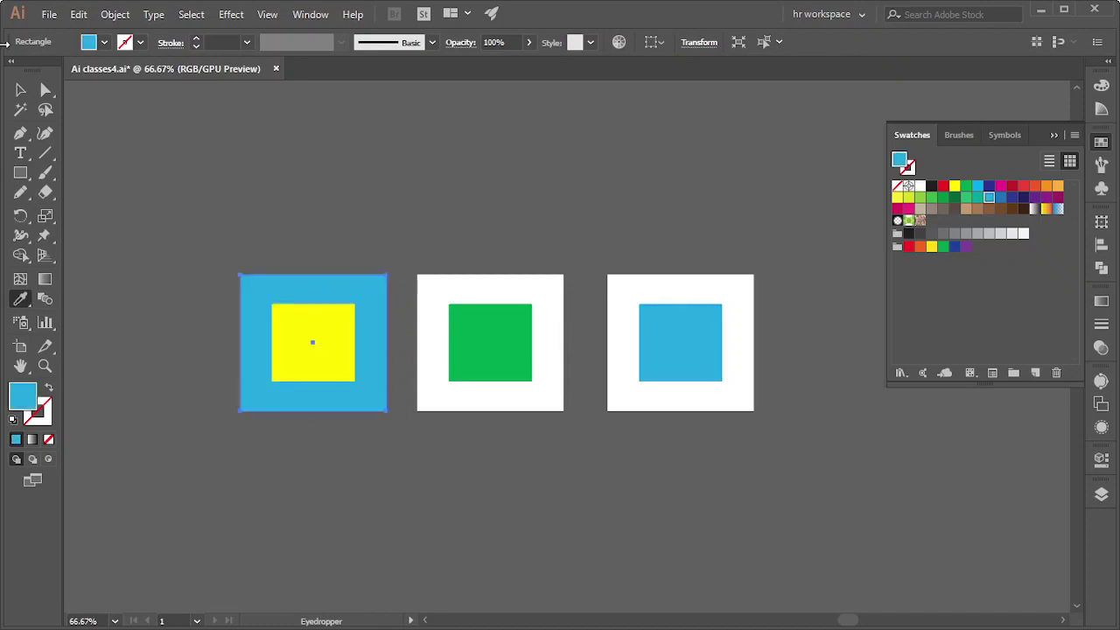
pyautogui.click(21, 89)
# - Fill the white rectangle behind the green one with the yellow sampled from the first pair
pyautogui.click(406, 263)
pyautogui.click(418, 287)
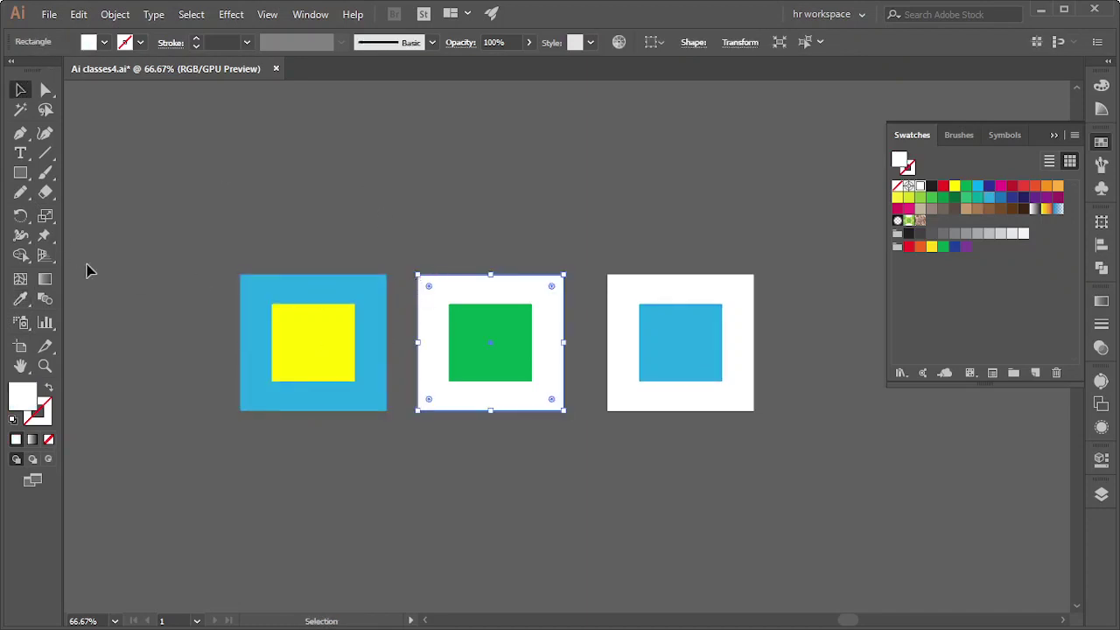
pyautogui.click(21, 301)
pyautogui.click(348, 316)
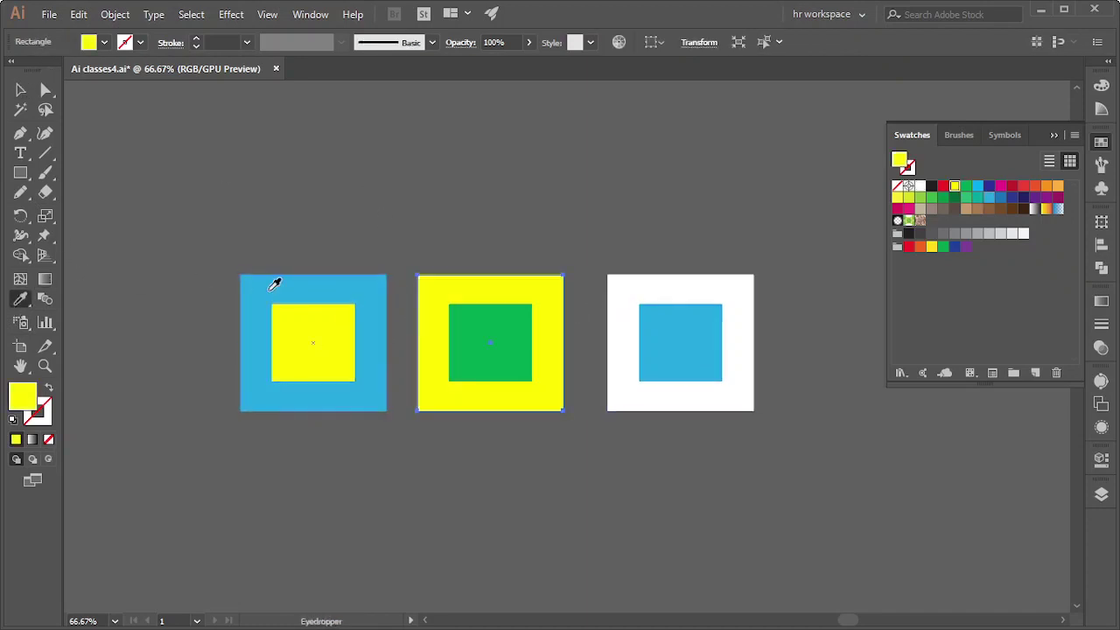
pyautogui.click(21, 89)
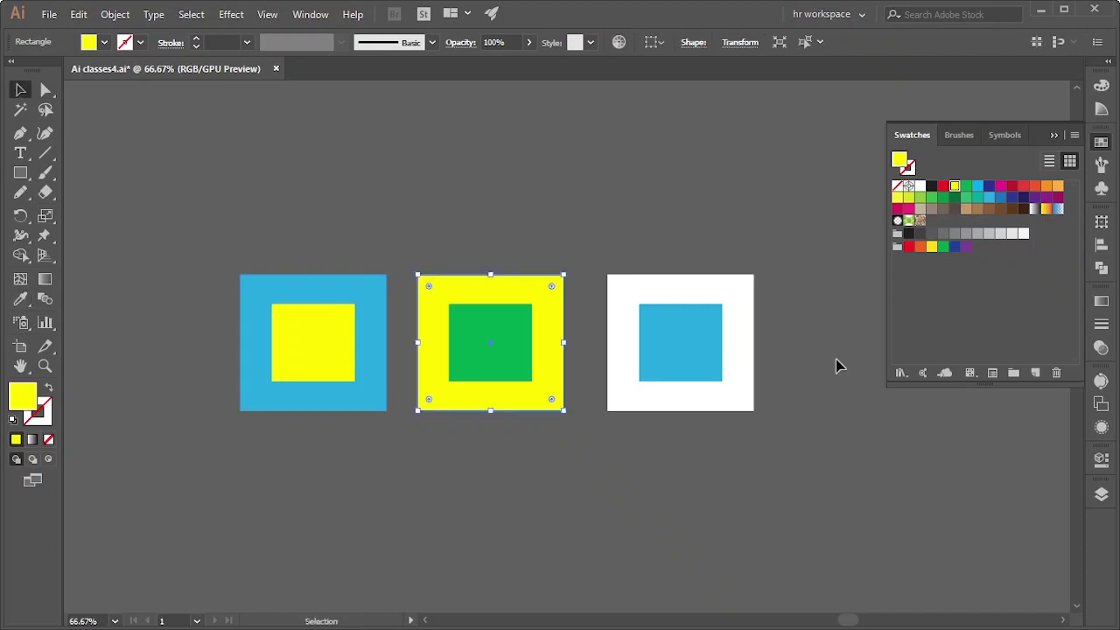
# - Fill the white rectangle behind the light blue one with the green sampled from the second pair
pyautogui.click(720, 285)
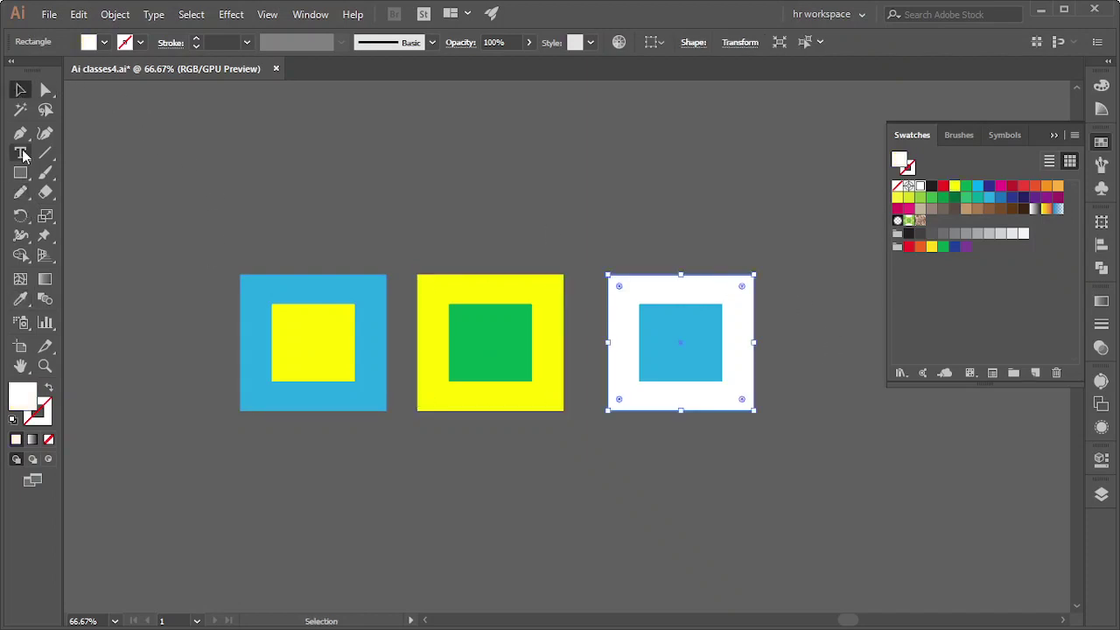
pyautogui.click(23, 300)
pyautogui.click(512, 321)
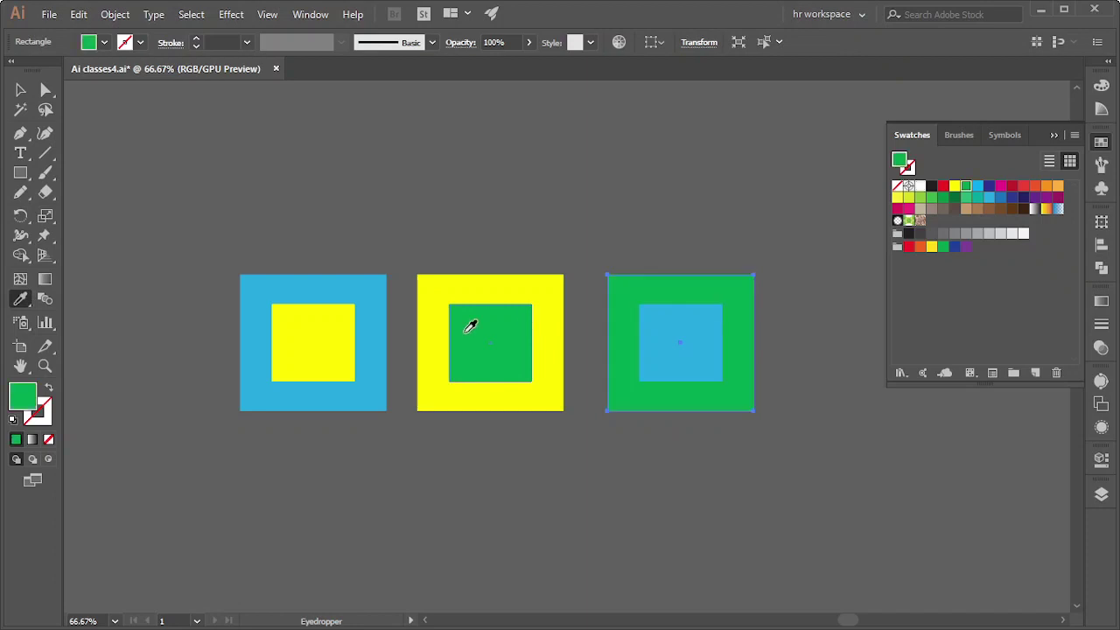
pyautogui.click(21, 89)
pyautogui.click(635, 419)
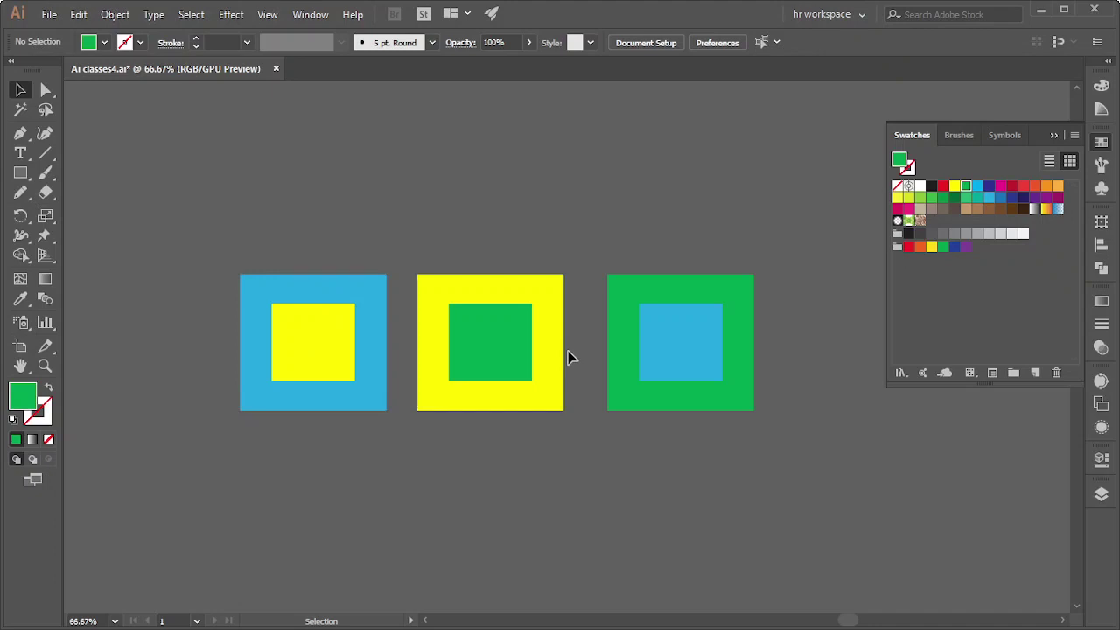
pyautogui.click(540, 302)
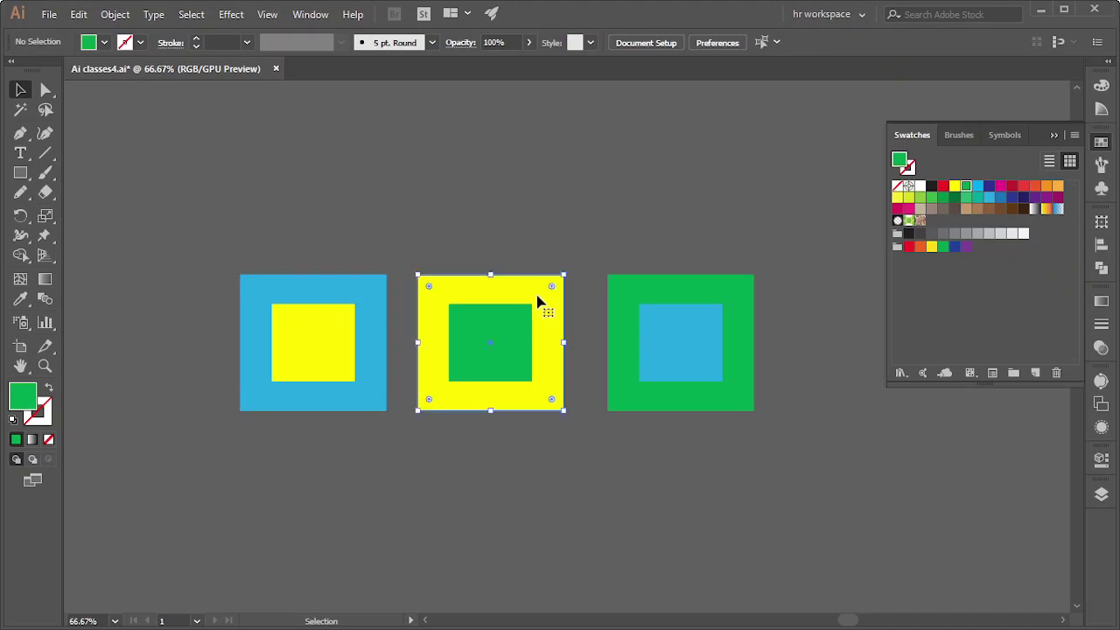
pyautogui.click(525, 339)
pyautogui.click(667, 311)
pyautogui.click(652, 293)
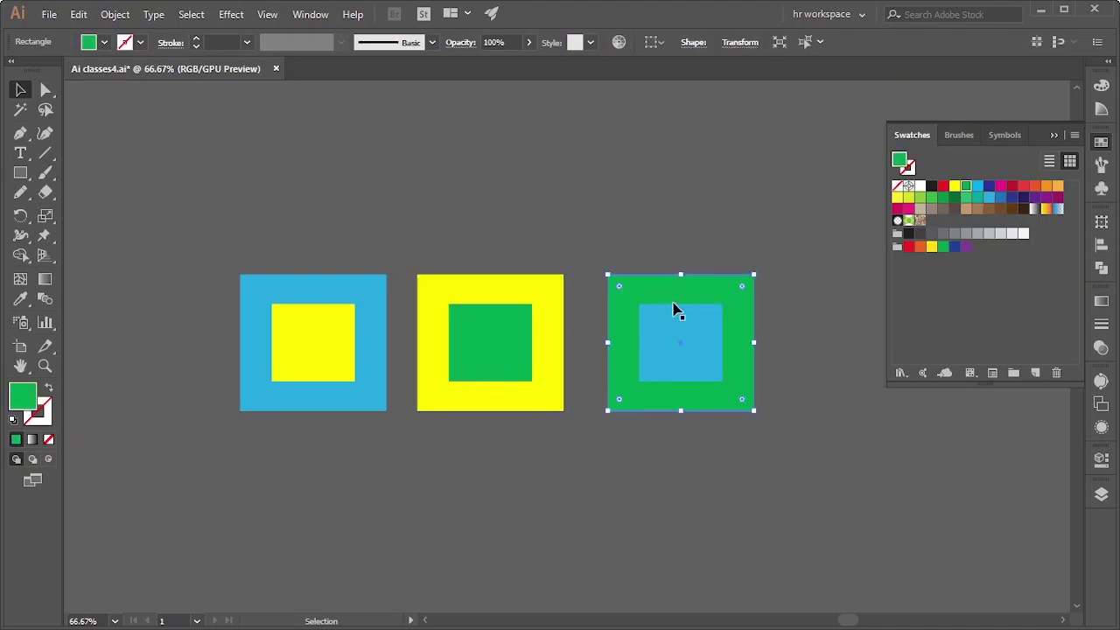
pyautogui.click(675, 322)
pyautogui.click(634, 167)
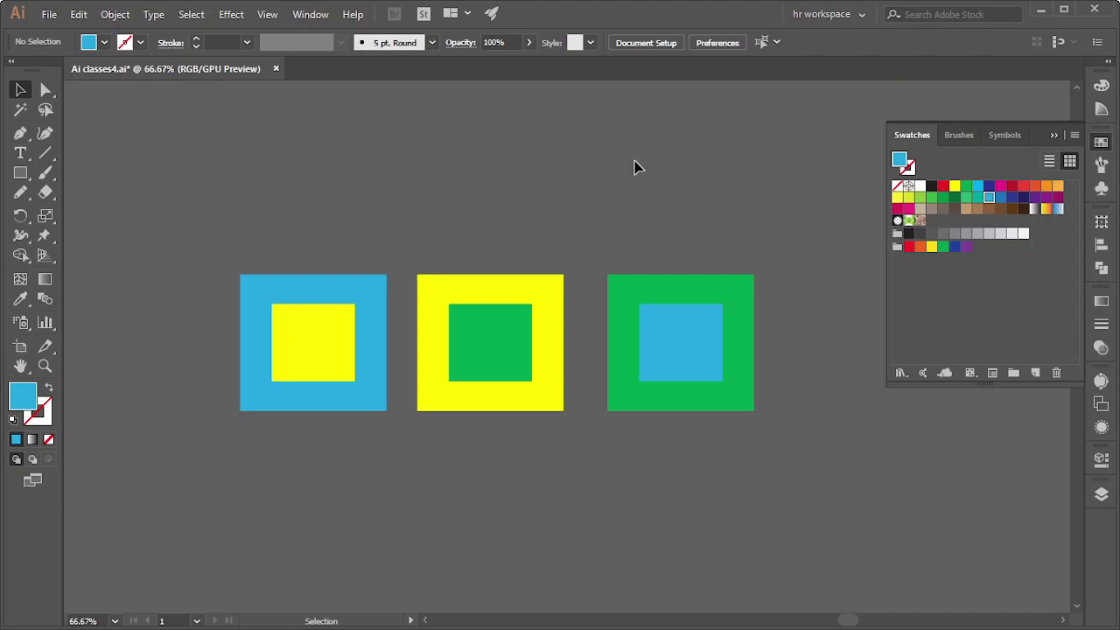
# - Draw a square above the orange-text flyer and fill it with the dark brown sampled from the flyer's background
pyautogui.hotkey('ctrl', '-')
pyautogui.hotkey('ctrl', '-')
pyautogui.hotkey('ctrl', '-')
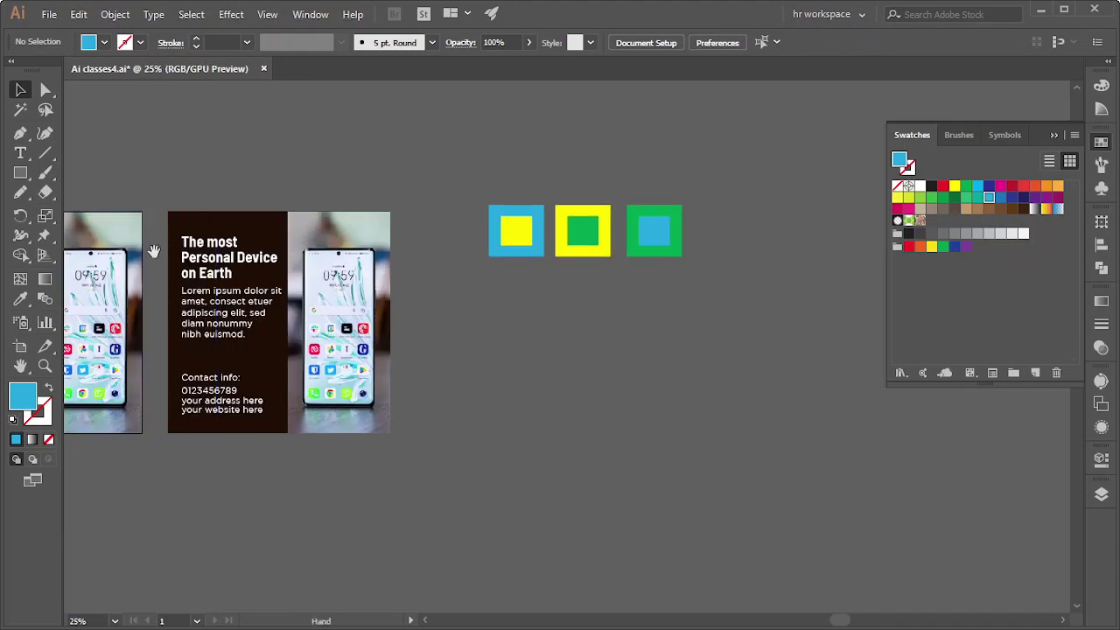
pyautogui.scroll(2, 507, 245)
pyautogui.hscroll(-3, 425, 325)
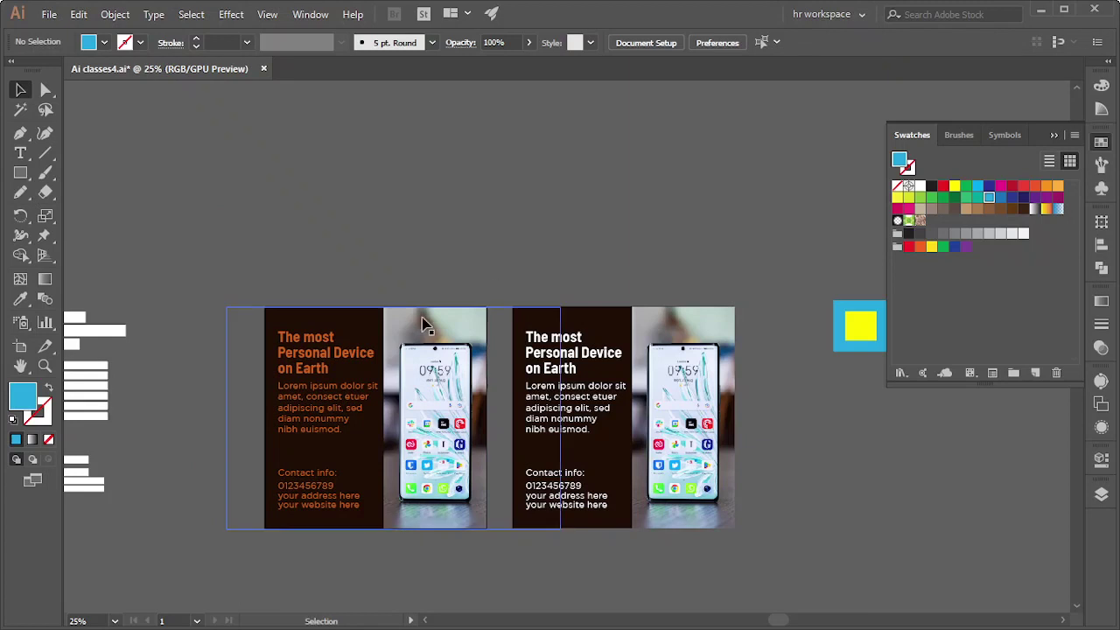
pyautogui.click(20, 173)
pyautogui.moveTo(309, 185); pyautogui.dragTo(367, 240)
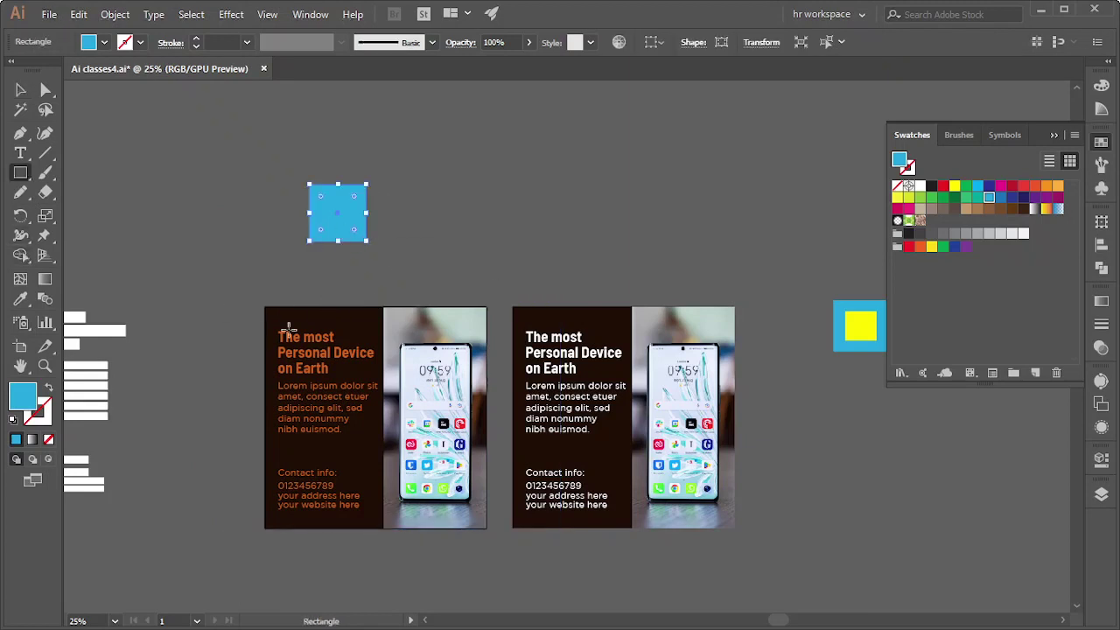
pyautogui.click(19, 299)
pyautogui.click(364, 308)
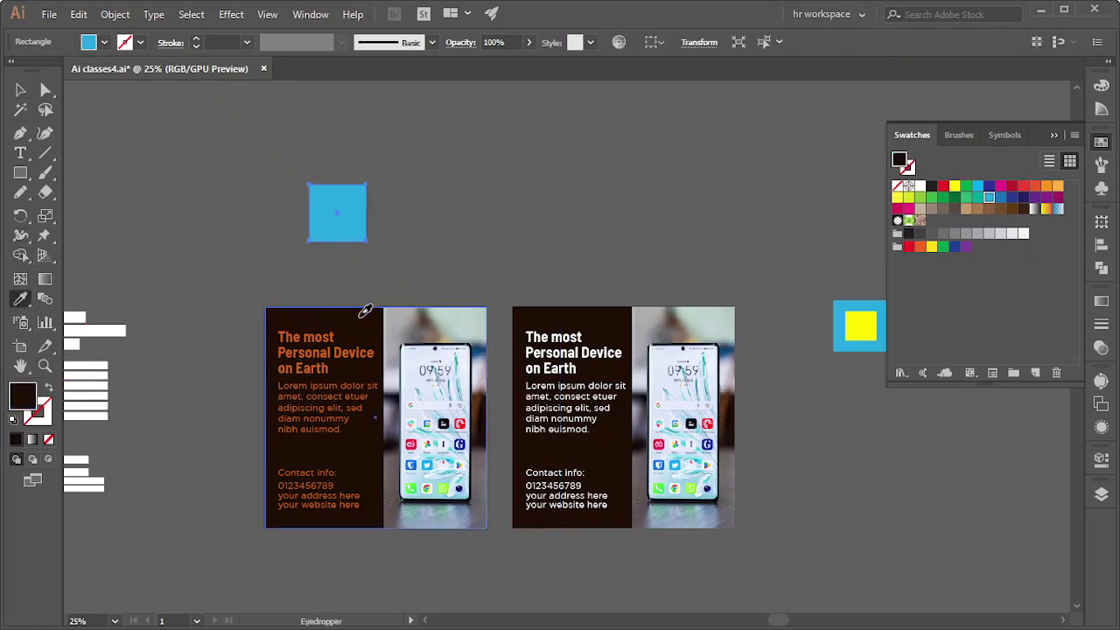
pyautogui.click(19, 90)
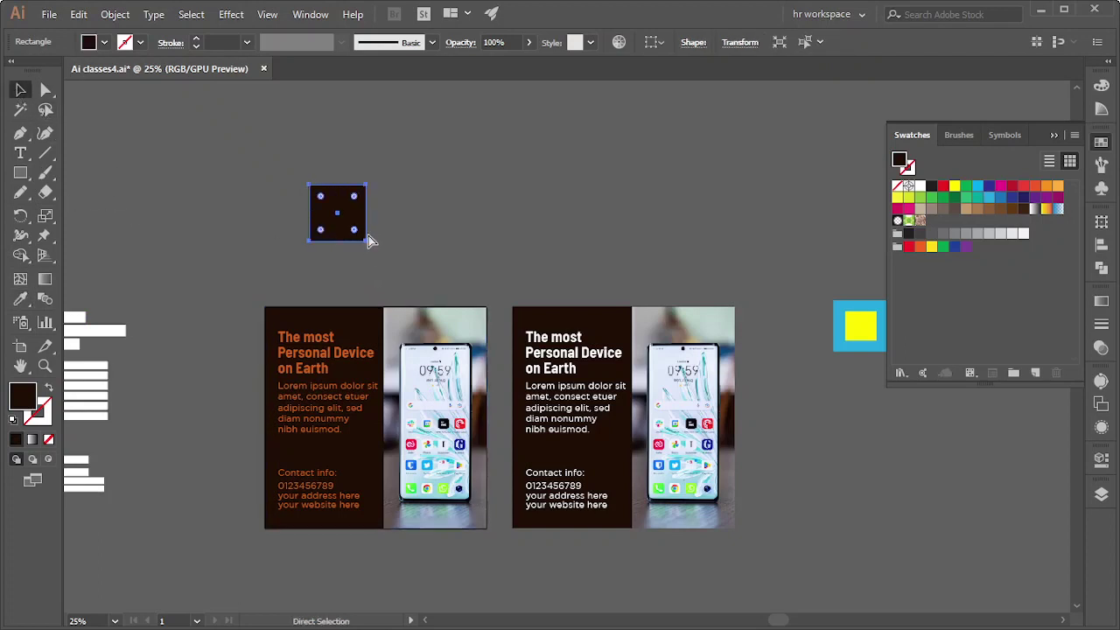
pyautogui.press('v')
# - Create a smaller copy of the dark brown square centred inside it and fill it with orange sampled from the flyer headline
pyautogui.scroll(4, 324, 219)
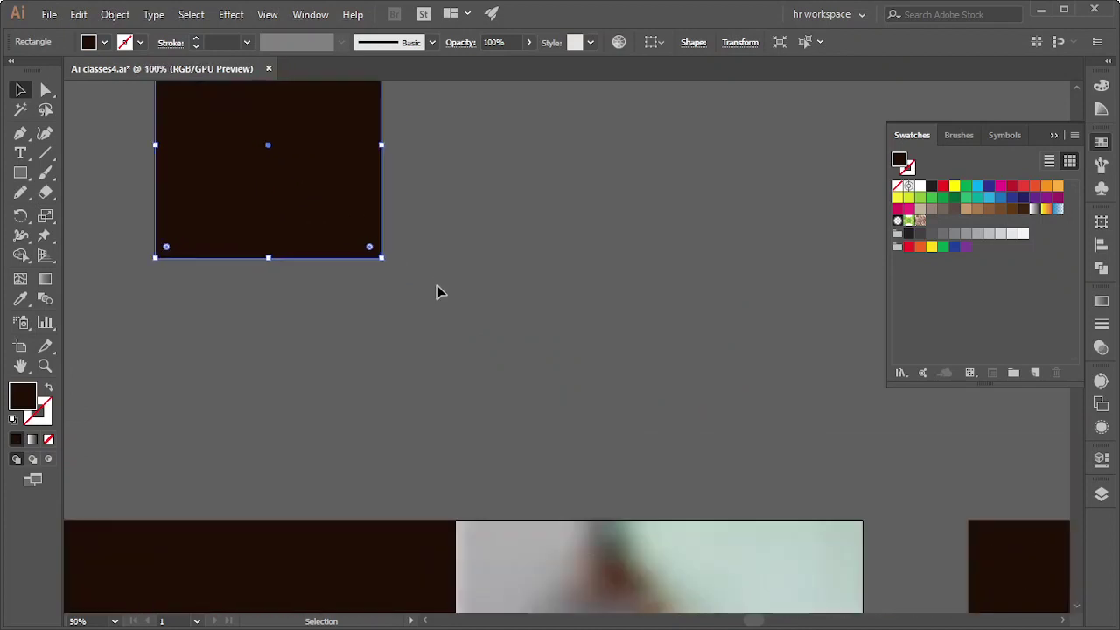
pyautogui.scroll(-1, 402, 278)
pyautogui.moveTo(395, 265); pyautogui.dragTo(364, 232)
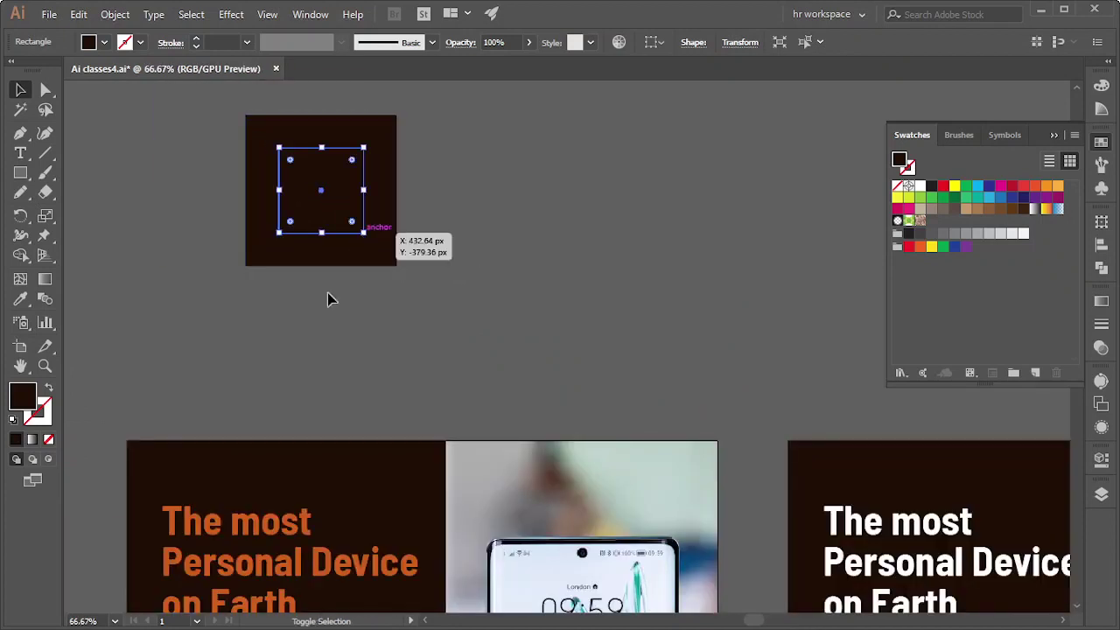
pyautogui.click(20, 298)
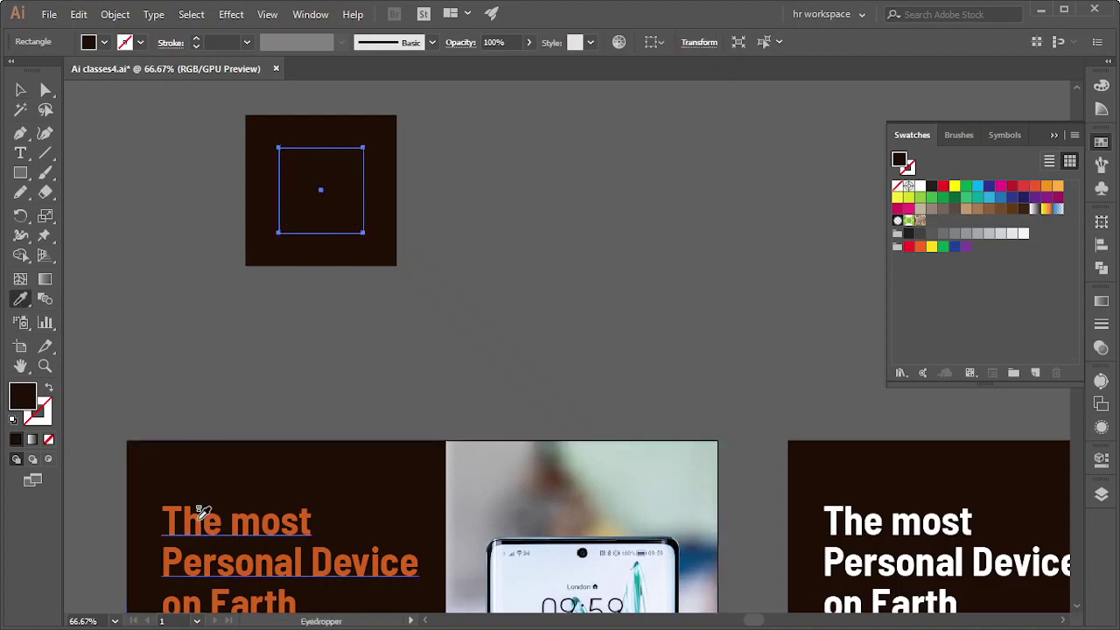
pyautogui.click(199, 516)
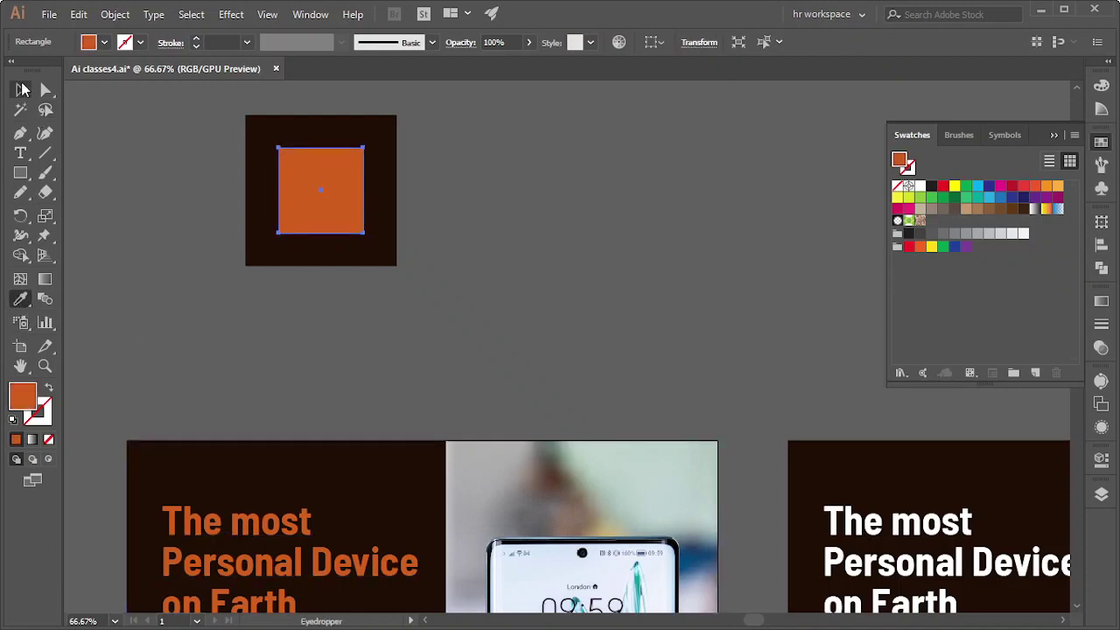
pyautogui.click(20, 89)
pyautogui.click(563, 247)
# - Darken the inner orange square by lowering its HSB brightness to about 51%
pyautogui.scroll(2, 563, 247)
pyautogui.click(340, 268)
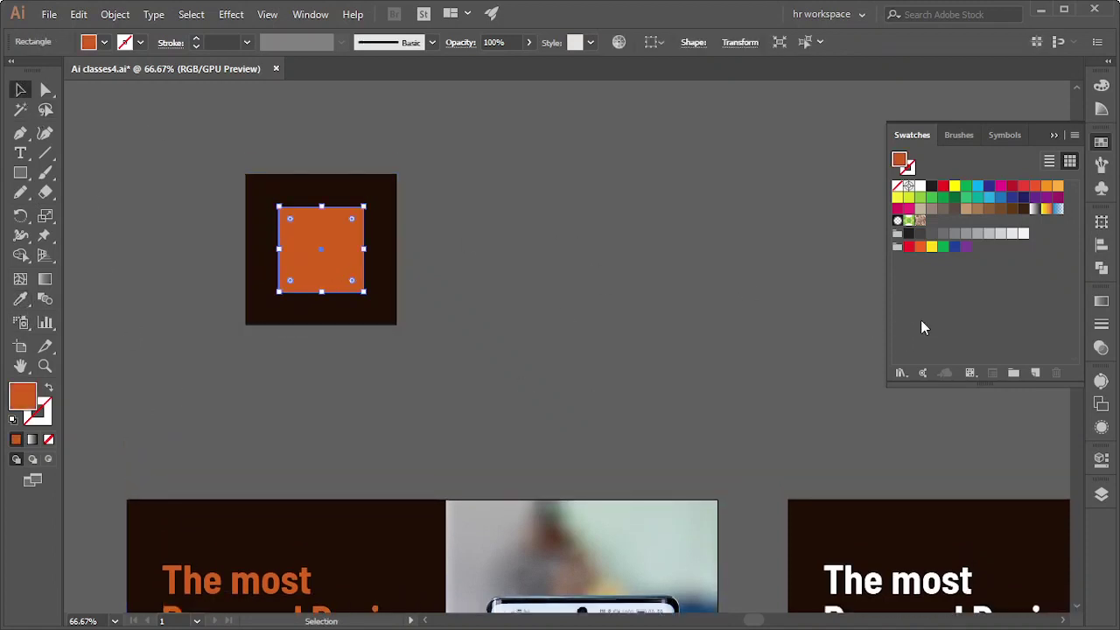
pyautogui.click(1102, 85)
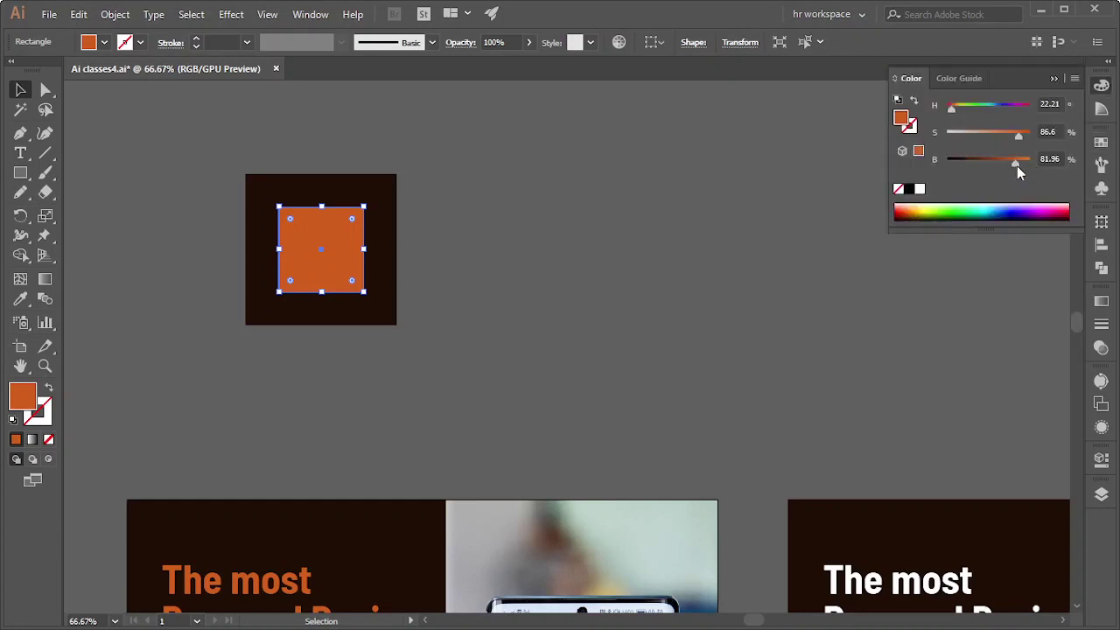
pyautogui.moveTo(1016, 166); pyautogui.dragTo(990, 163)
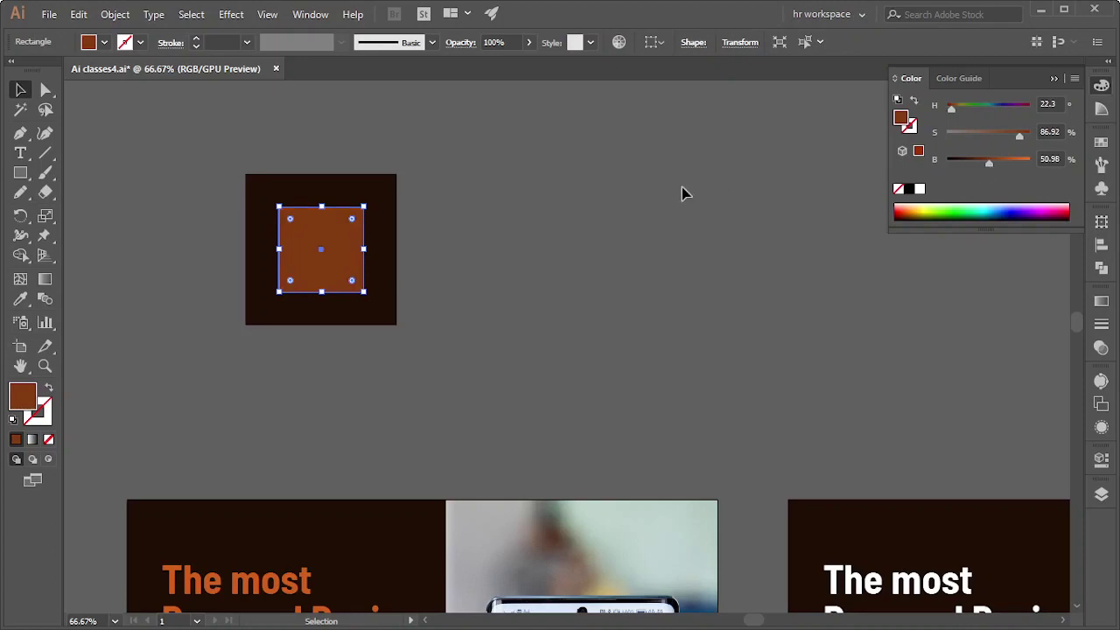
pyautogui.click(542, 271)
# - Duplicate the dark brown square with its inner brown square to the right, above the flyers
pyautogui.keyDown('alt'); pyautogui.scroll(-2, 530, 245); pyautogui.keyUp('alt')
pyautogui.scroll(-1, 516, 297)
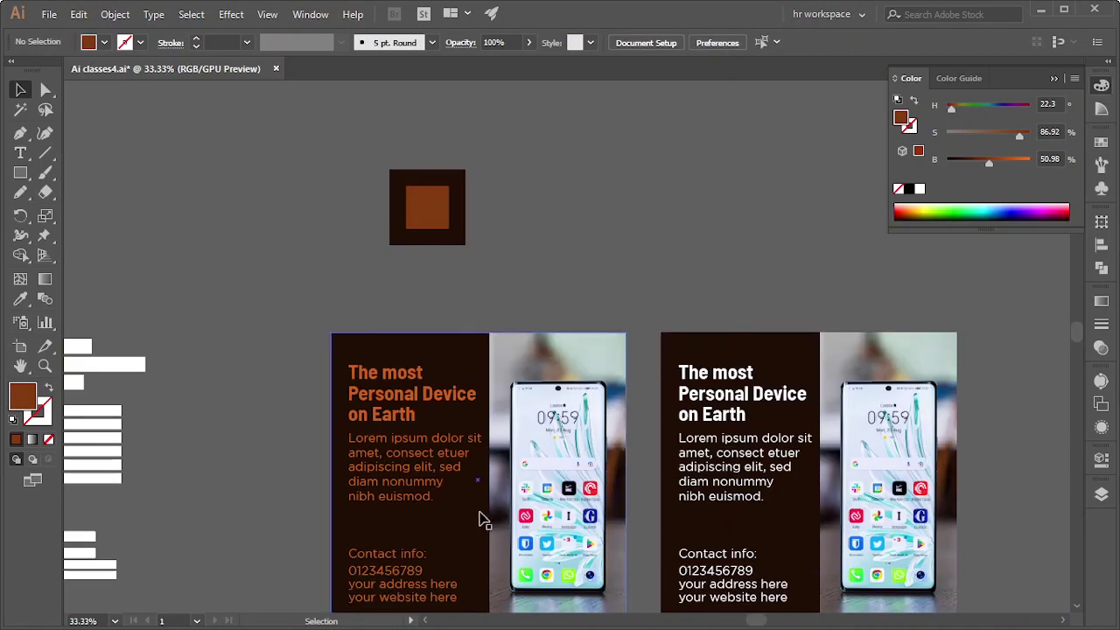
pyautogui.keyDown('alt'); pyautogui.scroll(-1, 669, 326); pyautogui.keyUp('alt')
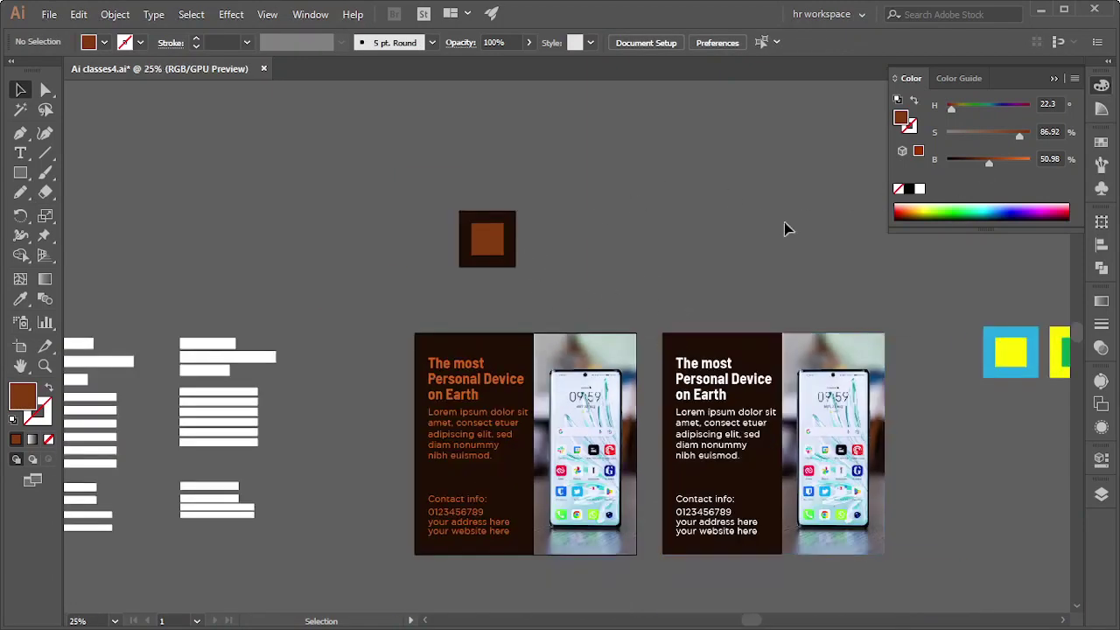
pyautogui.moveTo(785, 228); pyautogui.dragTo(464, 340)
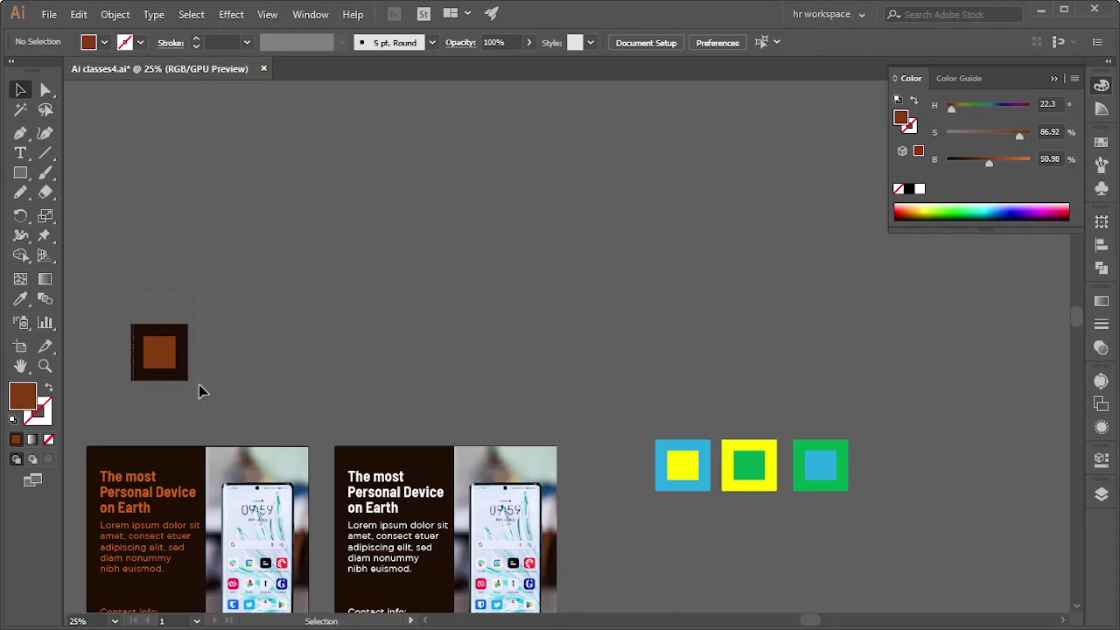
pyautogui.moveTo(198, 385); pyautogui.dragTo(274, 361)
pyautogui.click(443, 302)
# - Fill the duplicate's inner square with white sampled from the headline of the white-text flyer
pyautogui.click(255, 364)
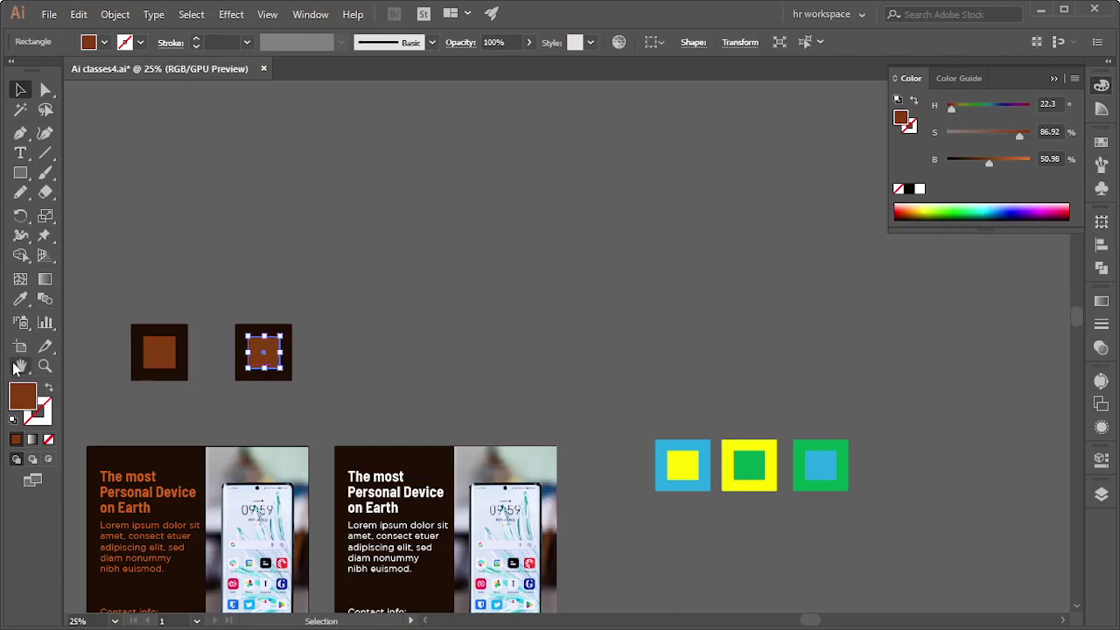
pyautogui.click(20, 298)
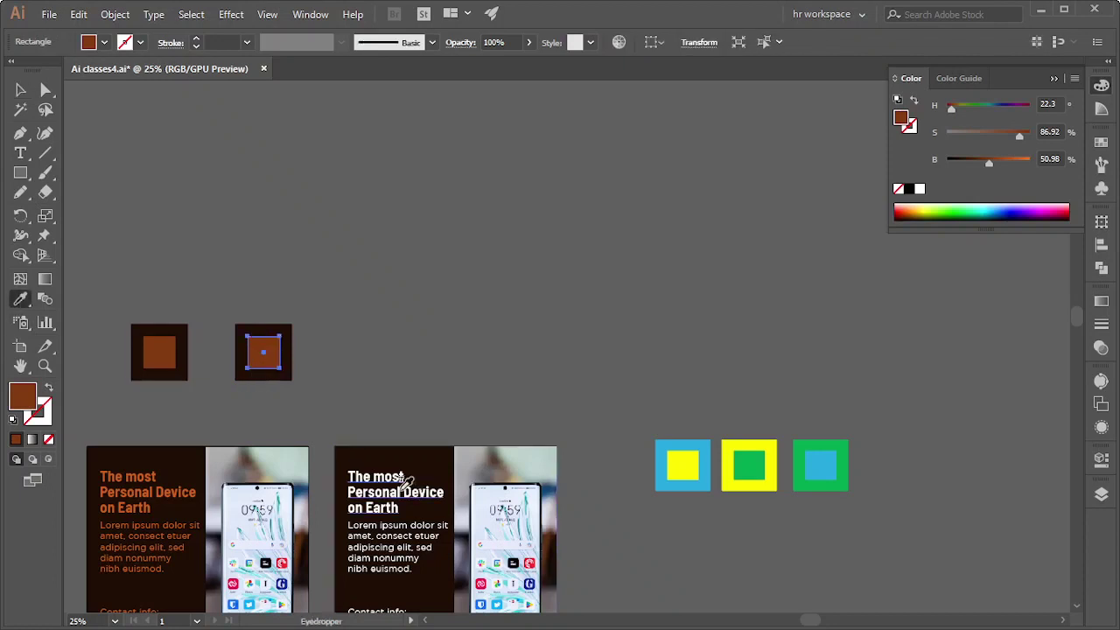
pyautogui.click(400, 486)
pyautogui.click(20, 90)
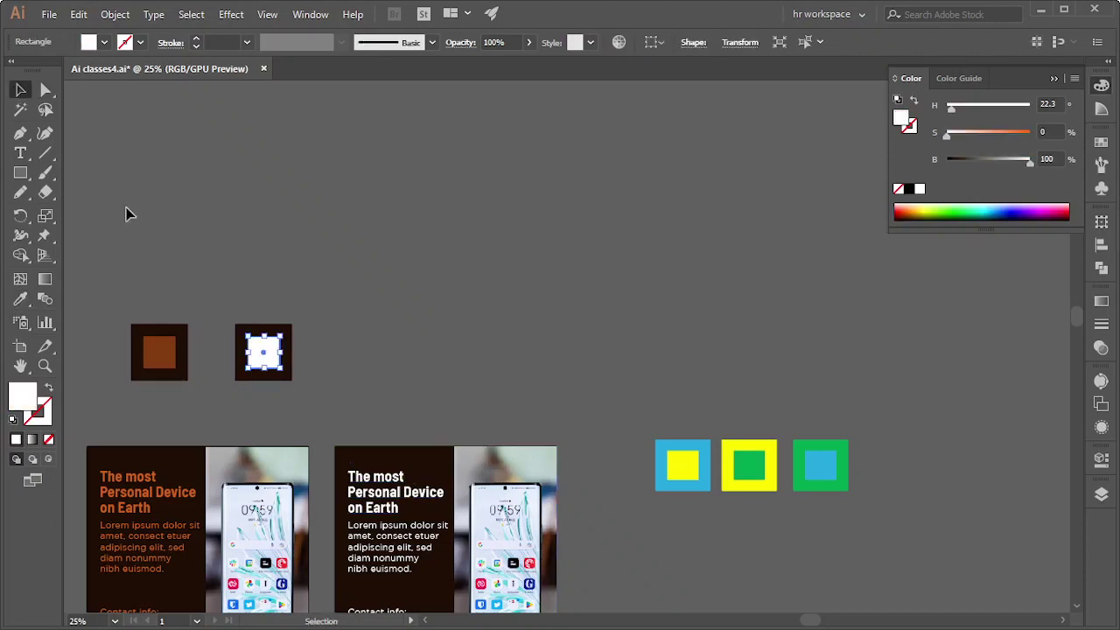
# - Deselect the white square and compare the contrast of the two dark brown nested squares up close
pyautogui.scroll(2, 143, 383)
pyautogui.scroll(2, 399, 343)
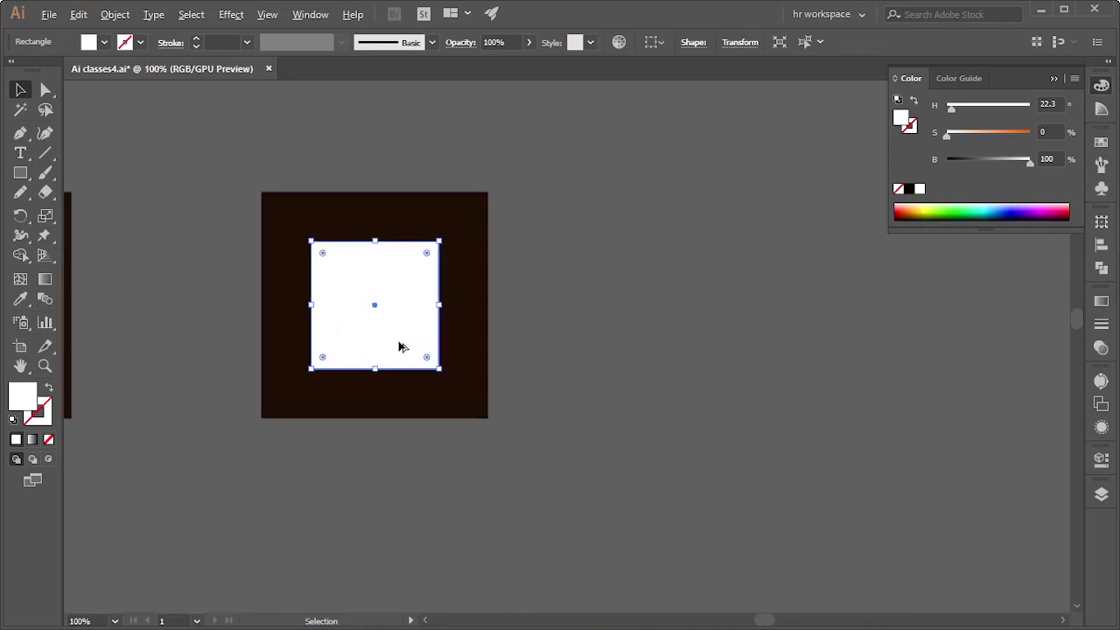
pyautogui.press('space')
pyautogui.moveTo(574, 415); pyautogui.dragTo(831, 459)
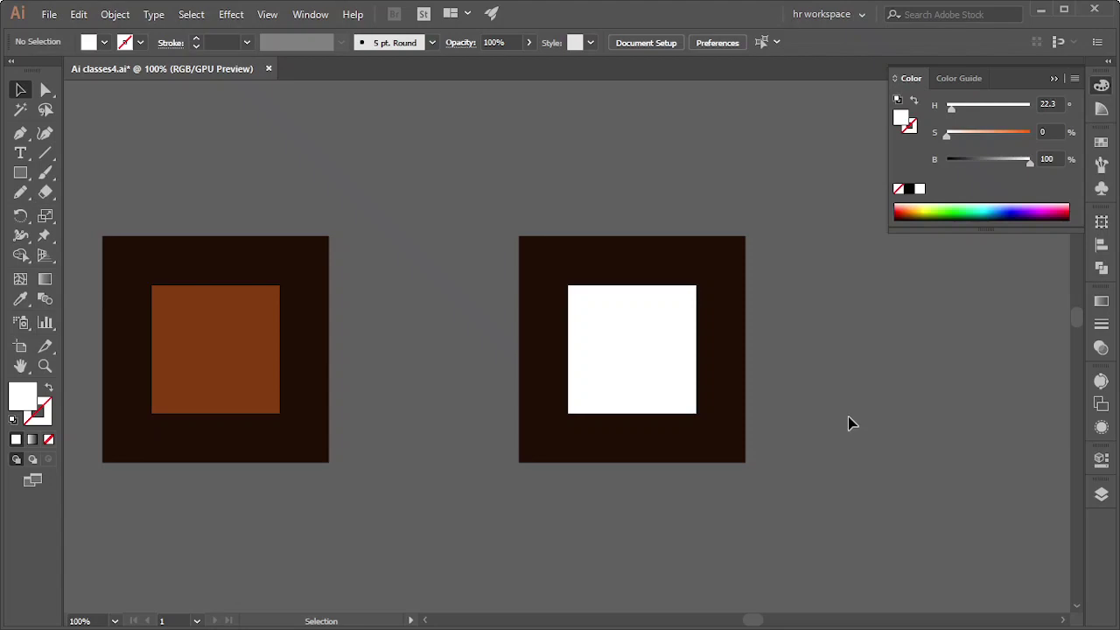
# - Examine the orange-text flyer and the white-text flyer up close to compare their text contrast and readability
pyautogui.scroll(-4, 738, 542)
pyautogui.scroll(-5, 726, 542)
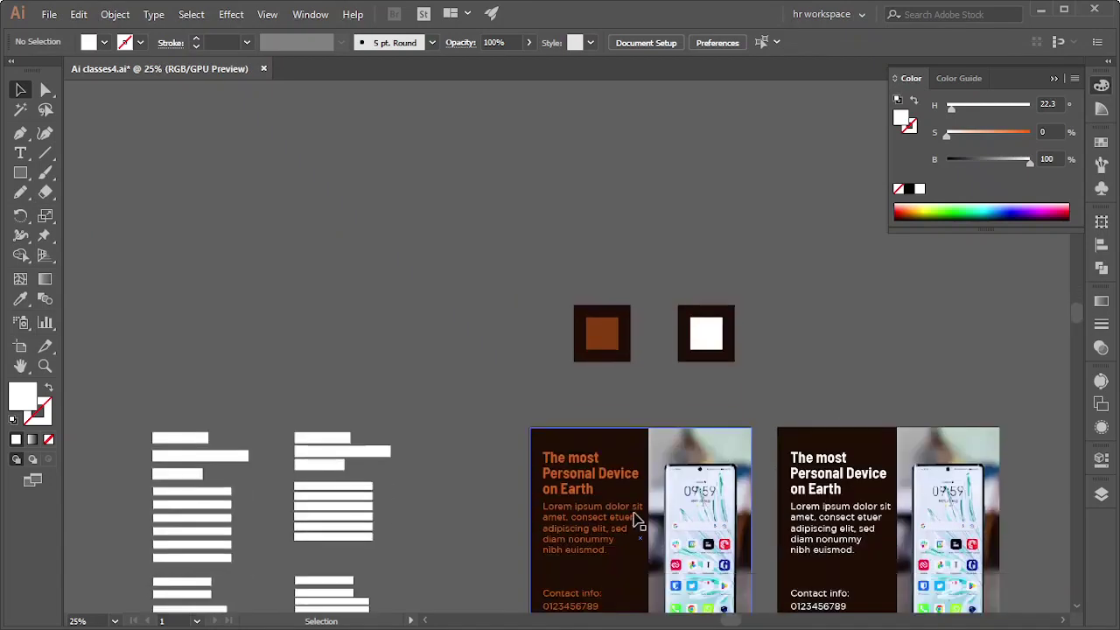
pyautogui.scroll(-1, 604, 497)
pyautogui.scroll(2, 700, 486)
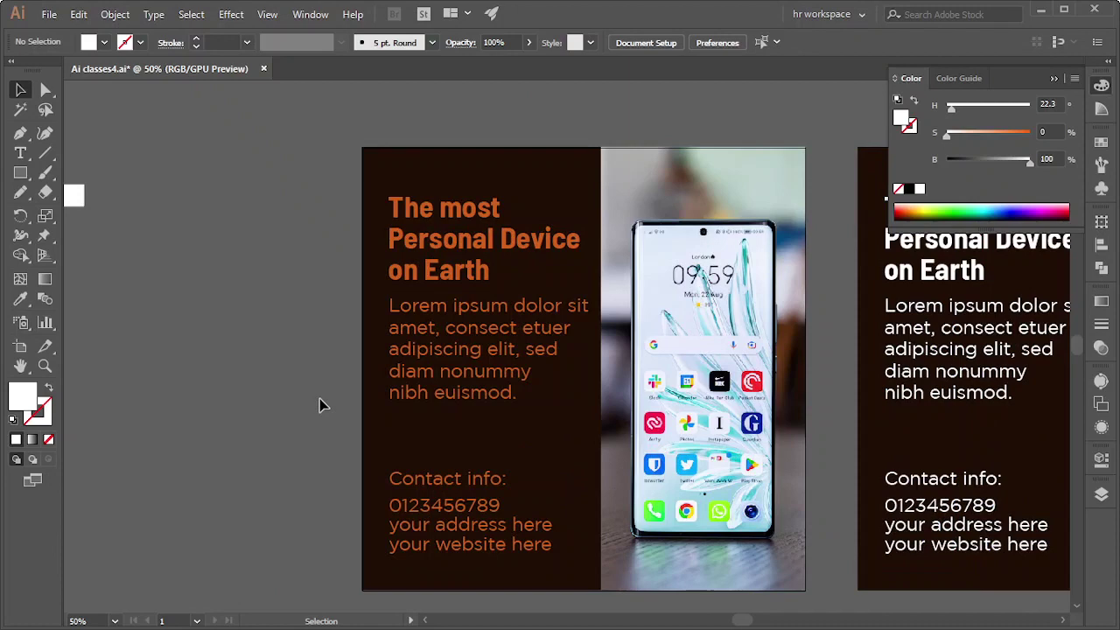
pyautogui.scroll(-2, 320, 402)
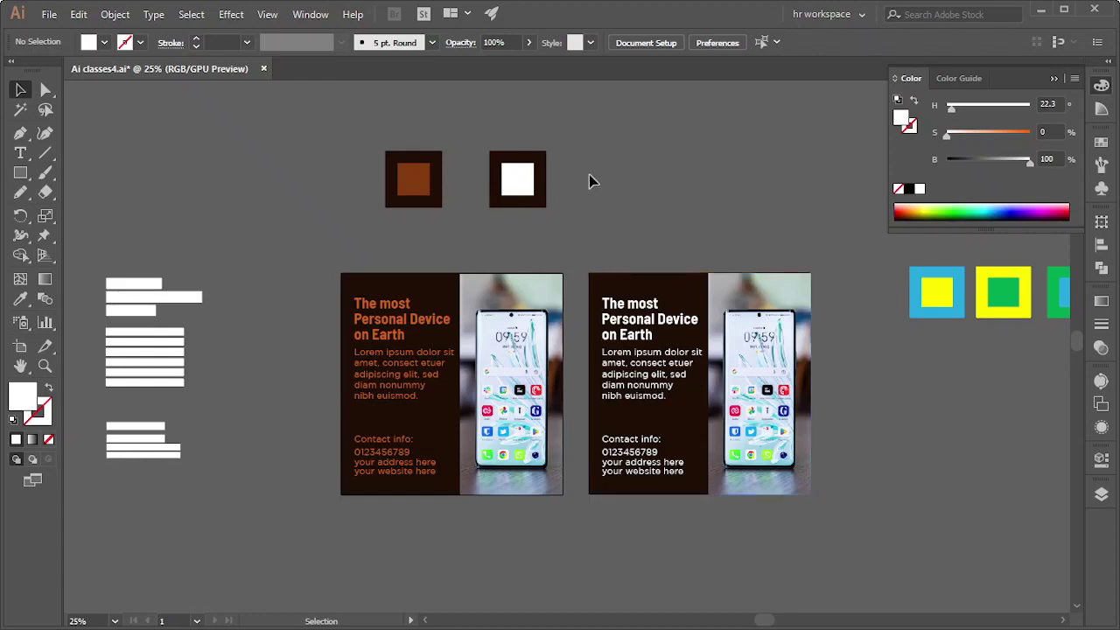
pyautogui.scroll(2, 763, 420)
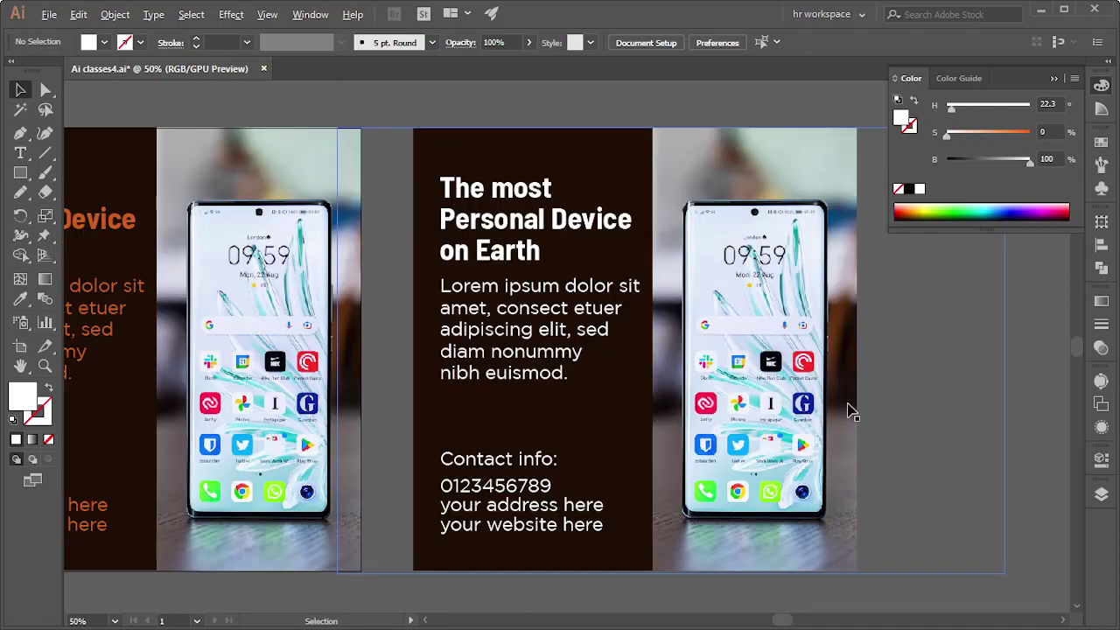
pyautogui.scroll(1, 849, 407)
pyautogui.scroll(-1, 849, 408)
pyautogui.scroll(1, 940, 498)
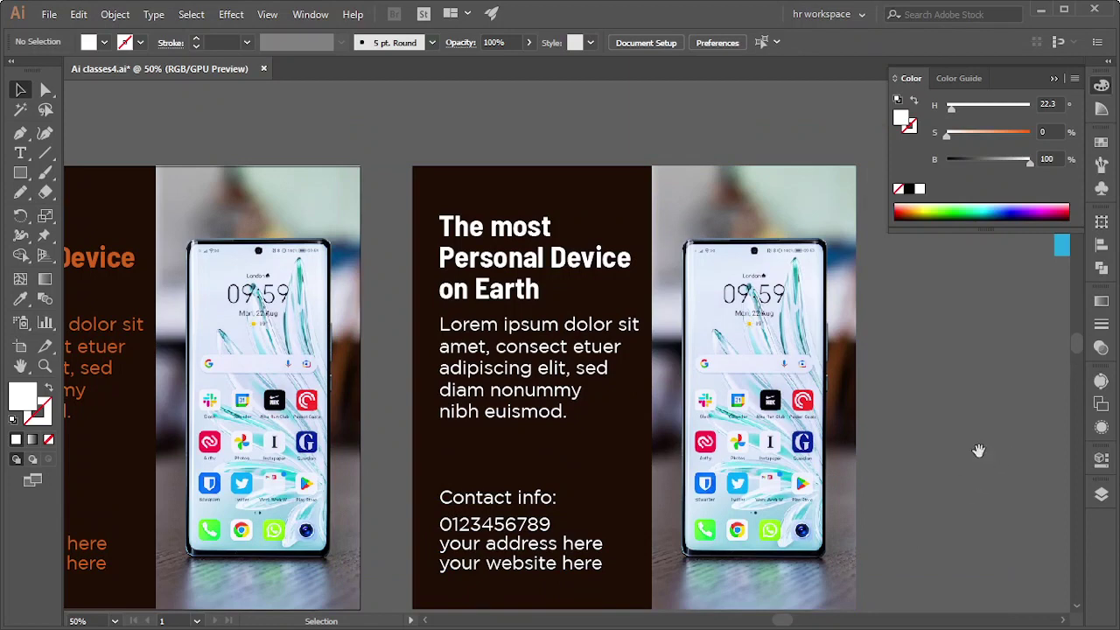
pyautogui.moveTo(978, 450); pyautogui.dragTo(805, 371)
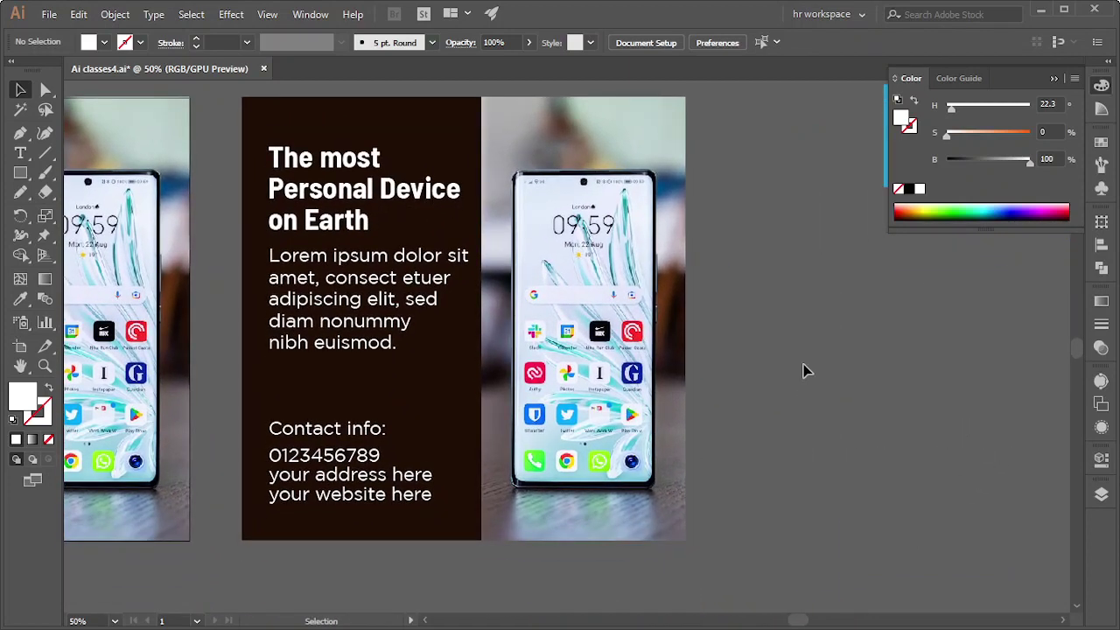